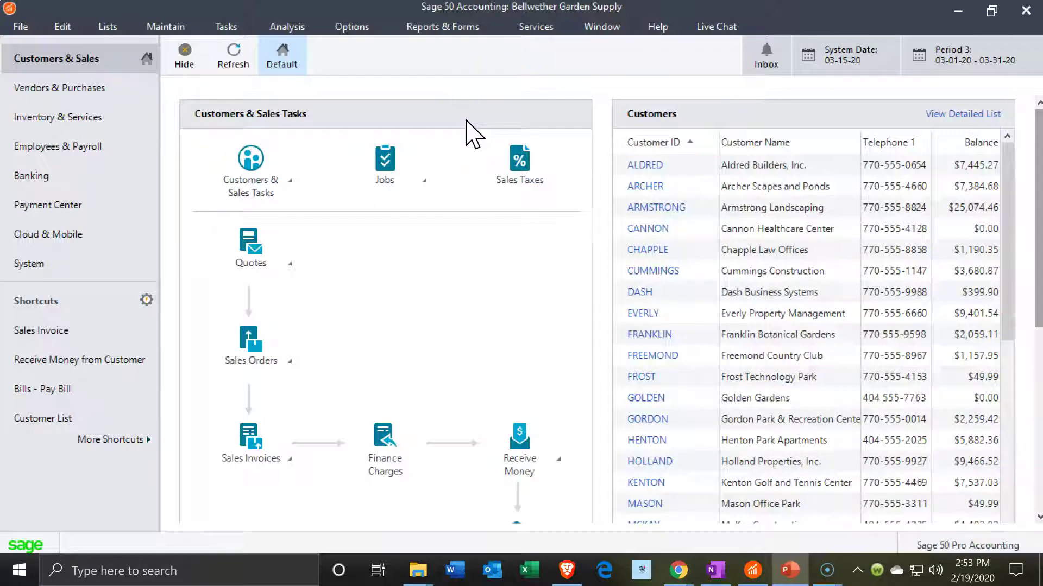
Display the standard Balance Sheet from the Financial Statements reports for the current period
{"action": "left_click", "coordinate": [69, 73]}
{"action": "left_click", "coordinate": [466, 32]}
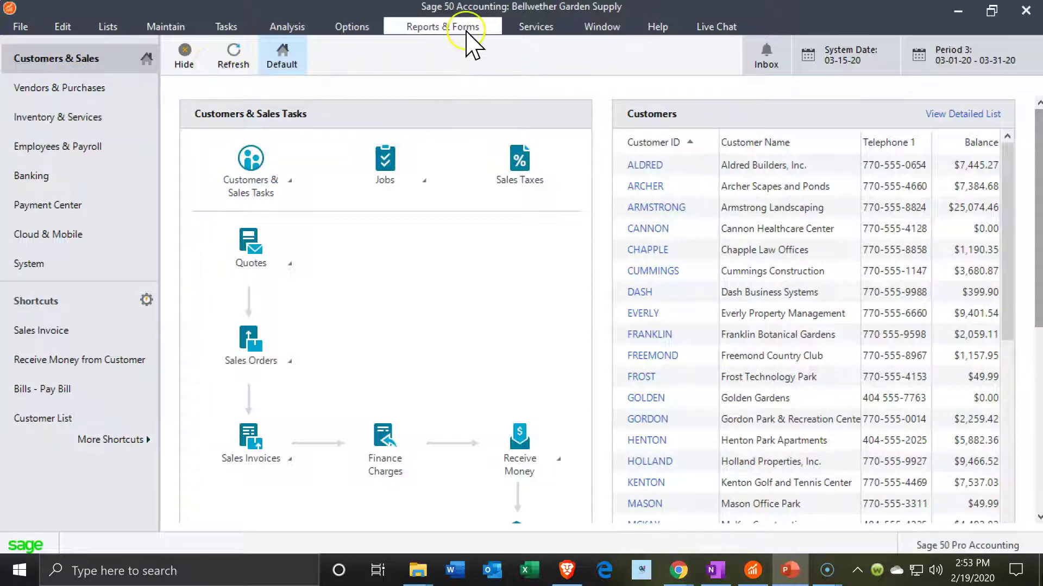
{"action": "left_click", "coordinate": [461, 90]}
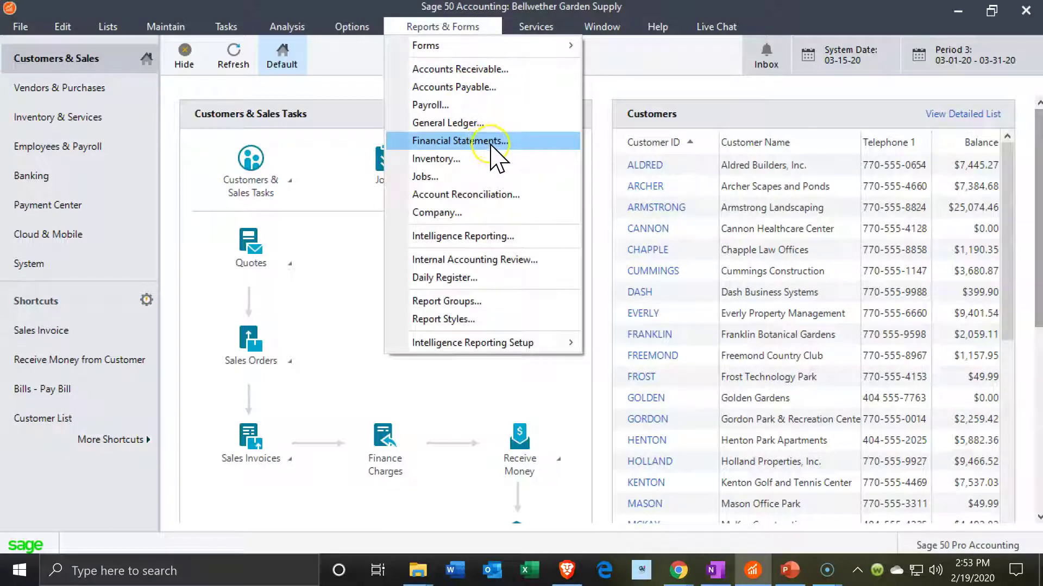
{"action": "left_click", "coordinate": [491, 144]}
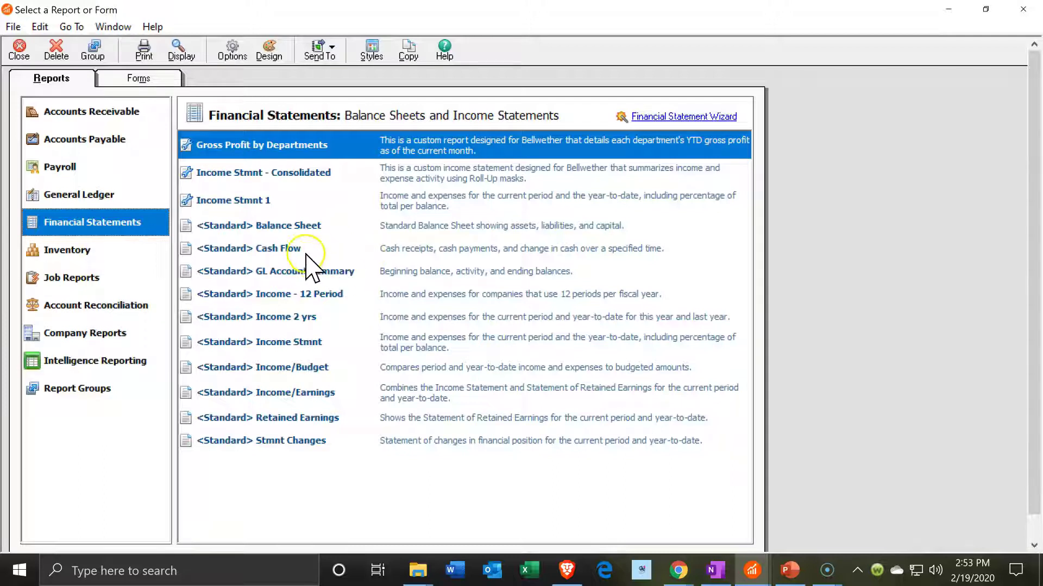
{"action": "left_click", "coordinate": [276, 232]}
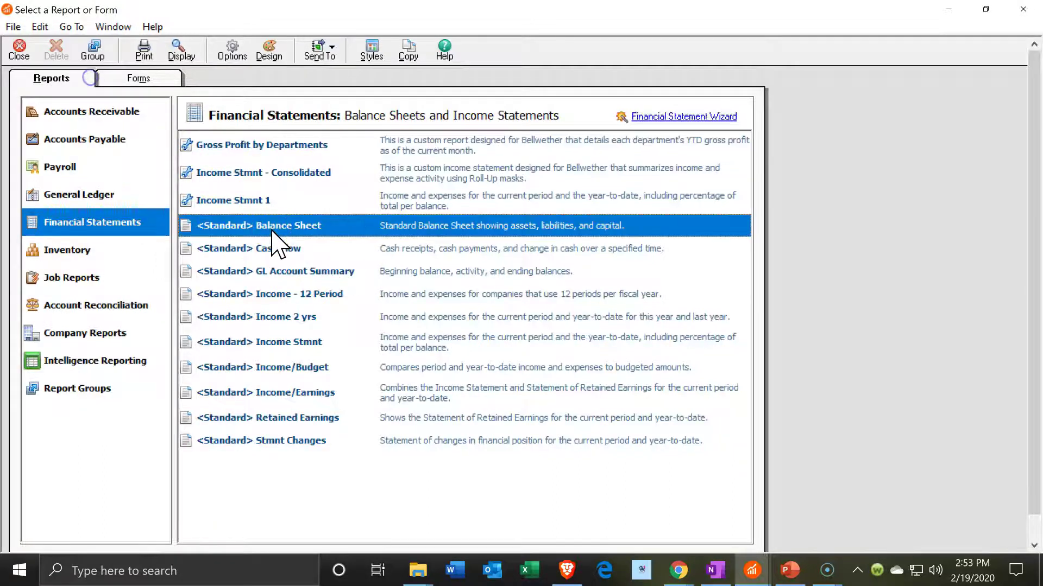
{"action": "double_click", "coordinate": [275, 233]}
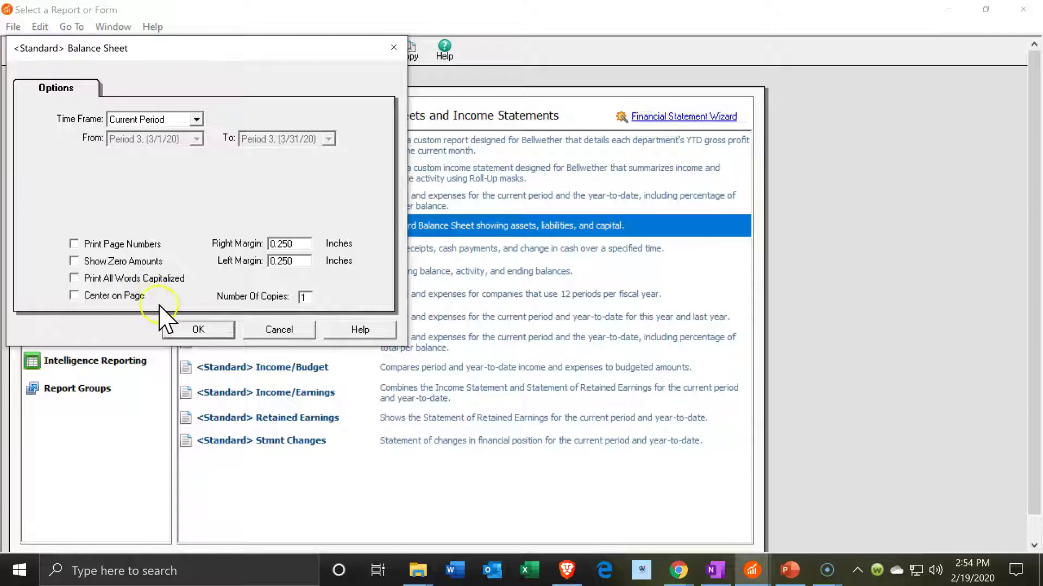
{"action": "left_click", "coordinate": [184, 332]}
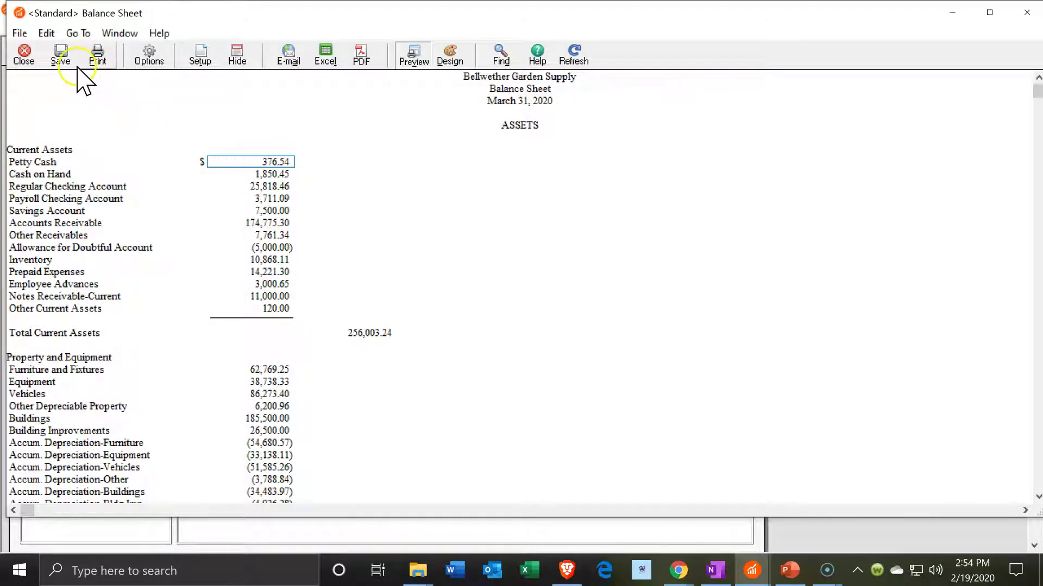
{"action": "left_click", "coordinate": [102, 61]}
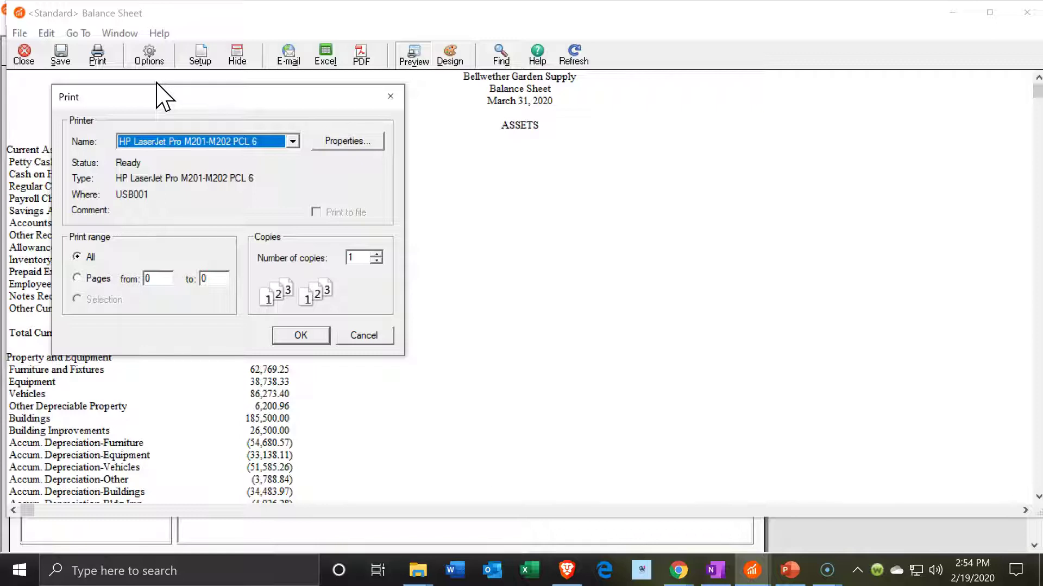
{"action": "left_click", "coordinate": [263, 96]}
{"action": "left_click", "coordinate": [383, 96]}
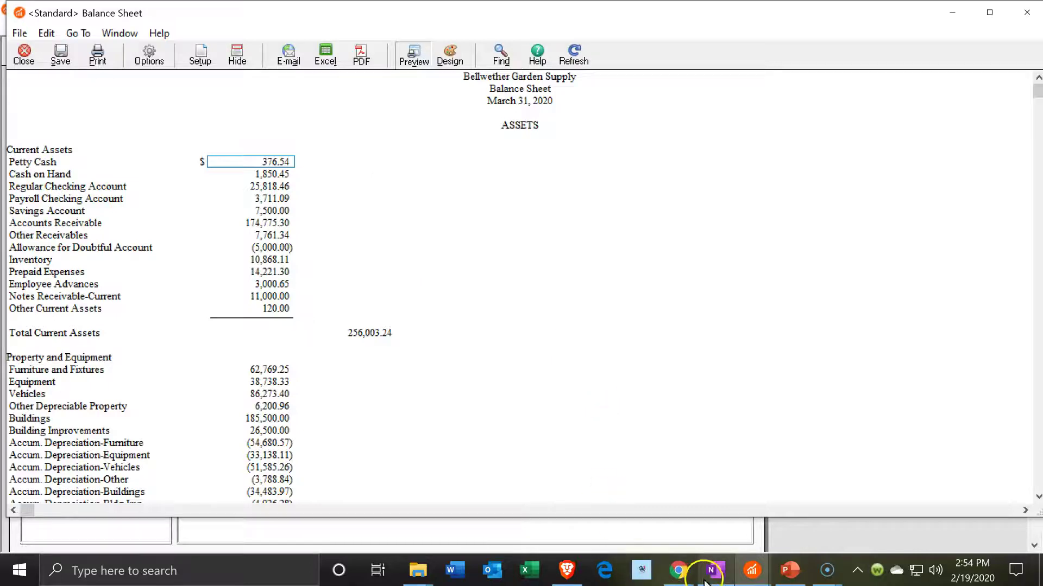
View the CutePDF Writer product page in Chrome and return to the Balance Sheet report
{"action": "mouse_move", "coordinate": [680, 579]}
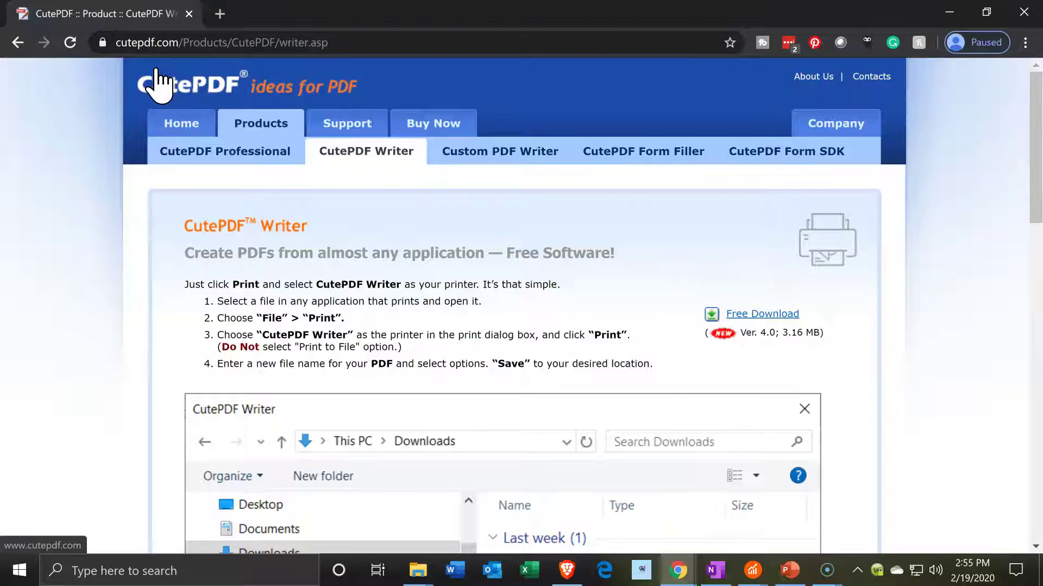
{"action": "left_click", "coordinate": [949, 12]}
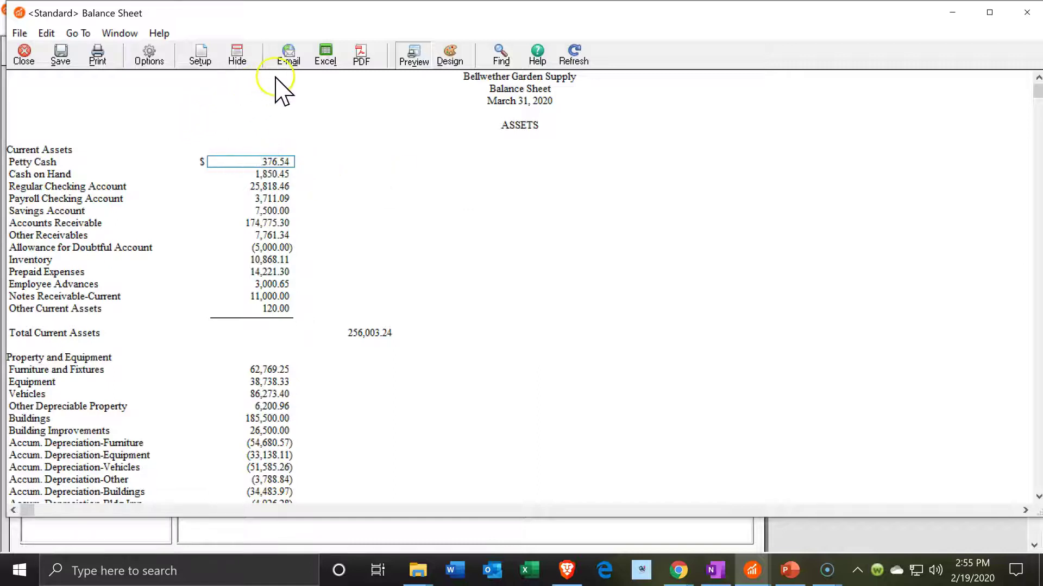
{"action": "left_click", "coordinate": [289, 60]}
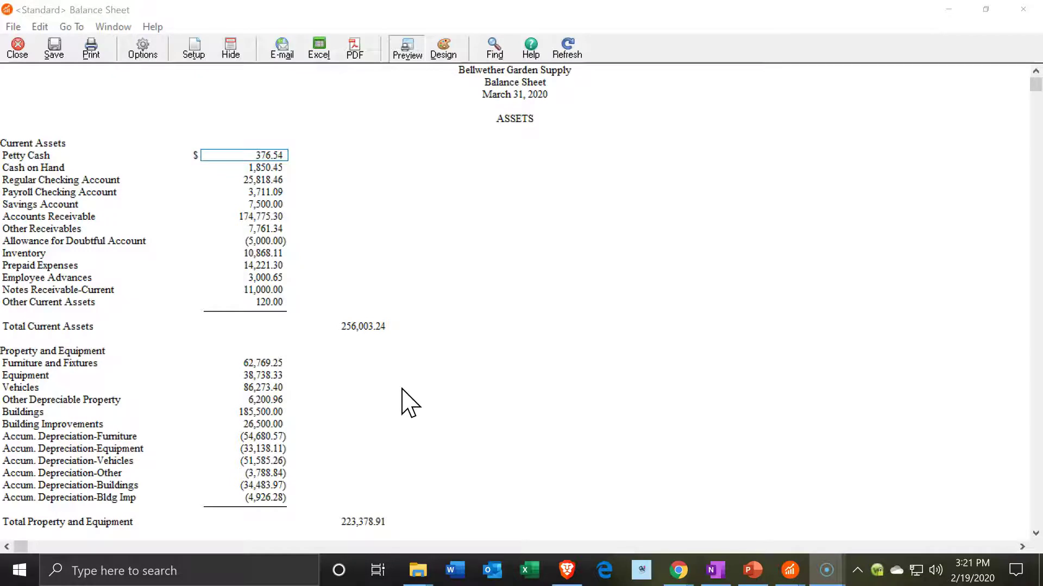
{"action": "left_click", "coordinate": [373, 143]}
{"action": "left_click", "coordinate": [310, 42]}
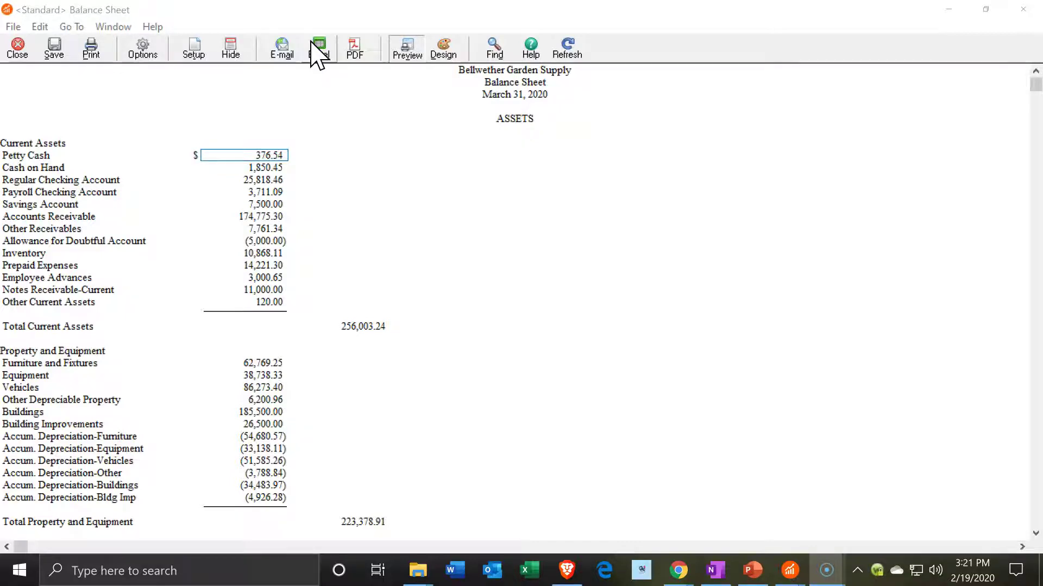
{"action": "left_click", "coordinate": [316, 55]}
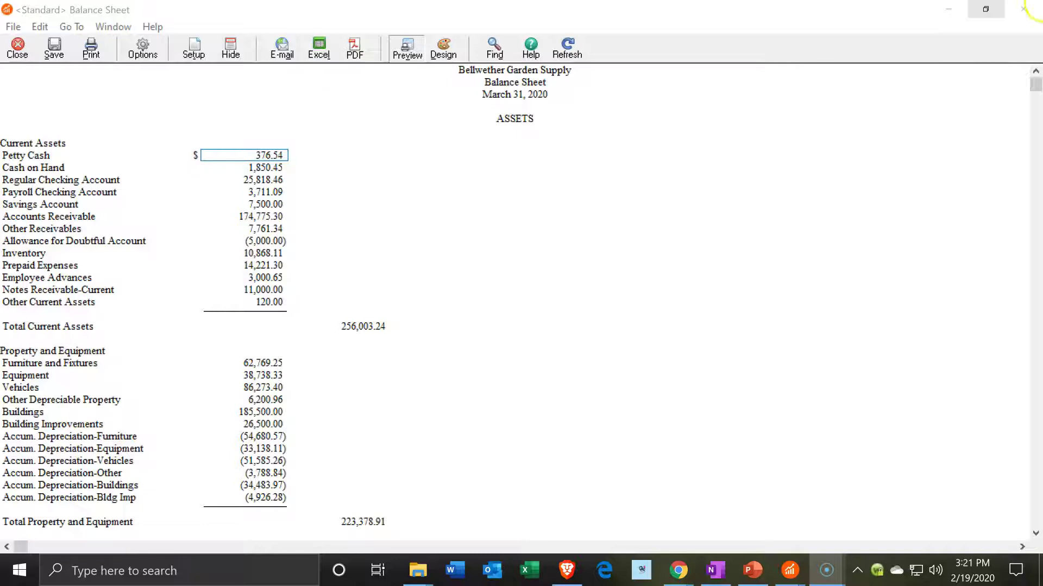
{"action": "left_click", "coordinate": [956, 10]}
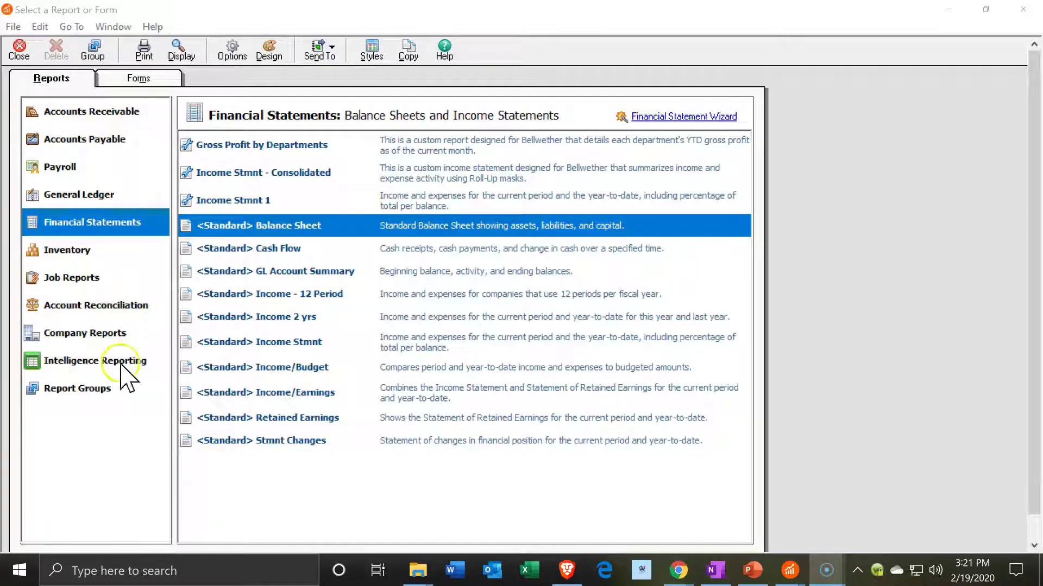
{"action": "left_click", "coordinate": [313, 357]}
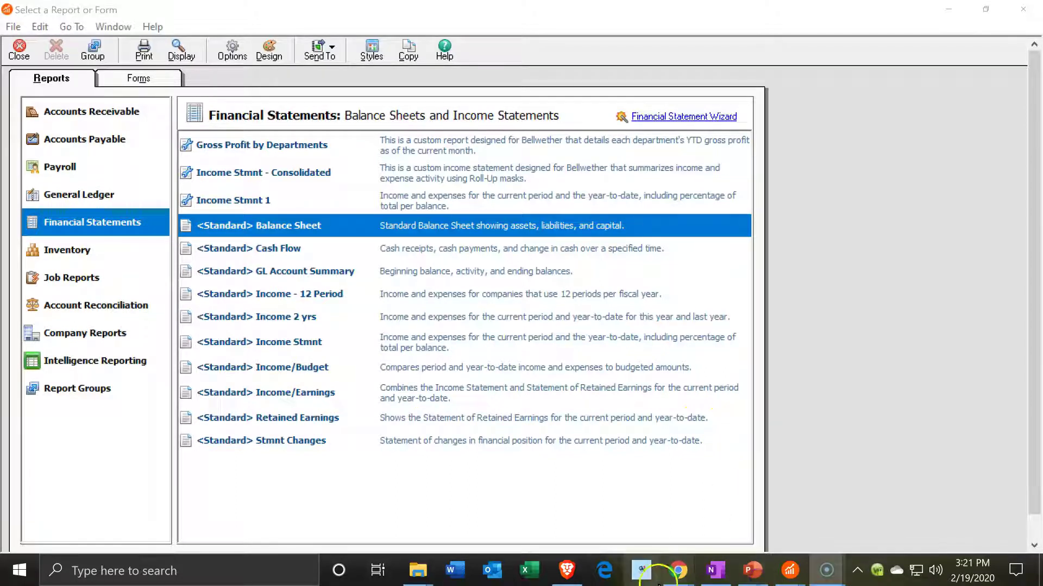
{"action": "left_click", "coordinate": [679, 579]}
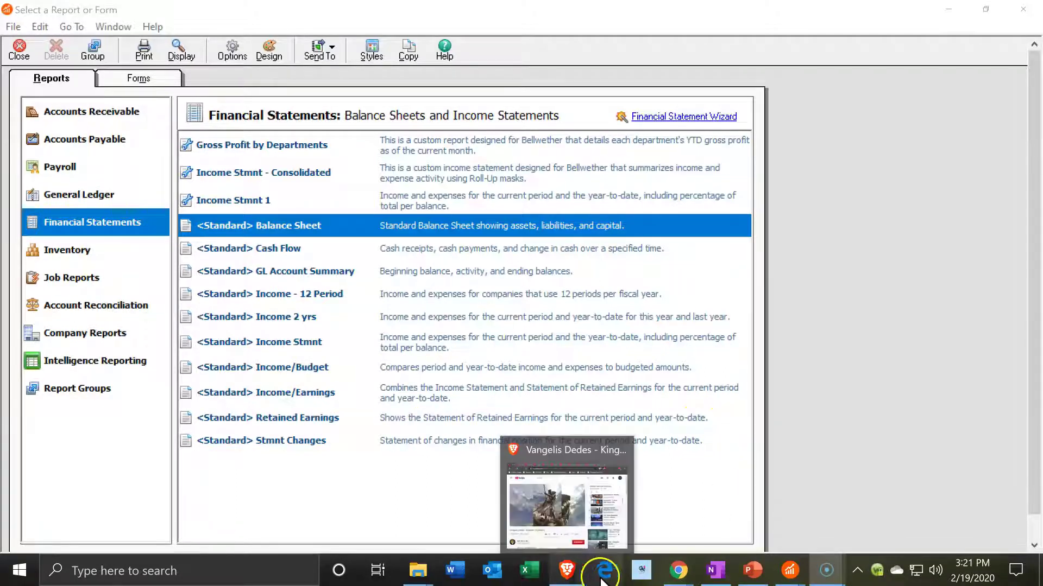
{"action": "mouse_move", "coordinate": [793, 579]}
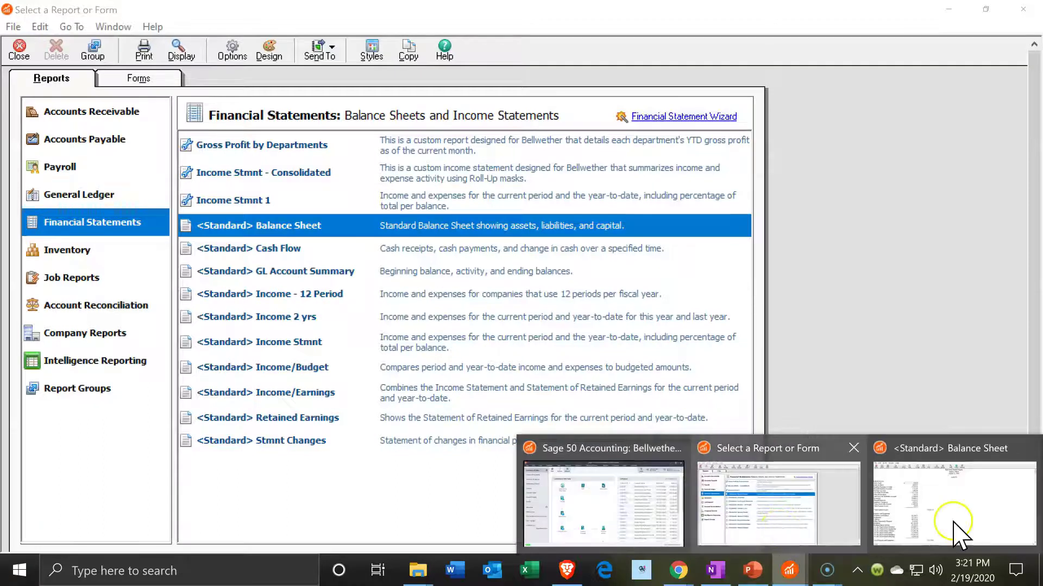
{"action": "left_click", "coordinate": [918, 503]}
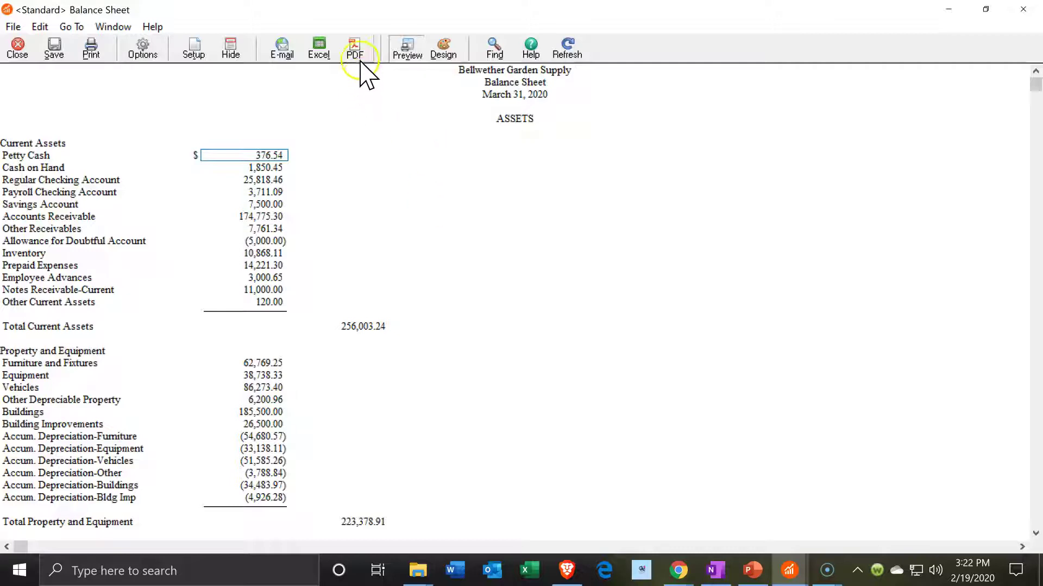
Print the Balance Sheet to CutePDF Writer, saving it as _Standard_ Balance Sheet.pdf in the Sage 50 Coud Docs folder
{"action": "left_click", "coordinate": [101, 62]}
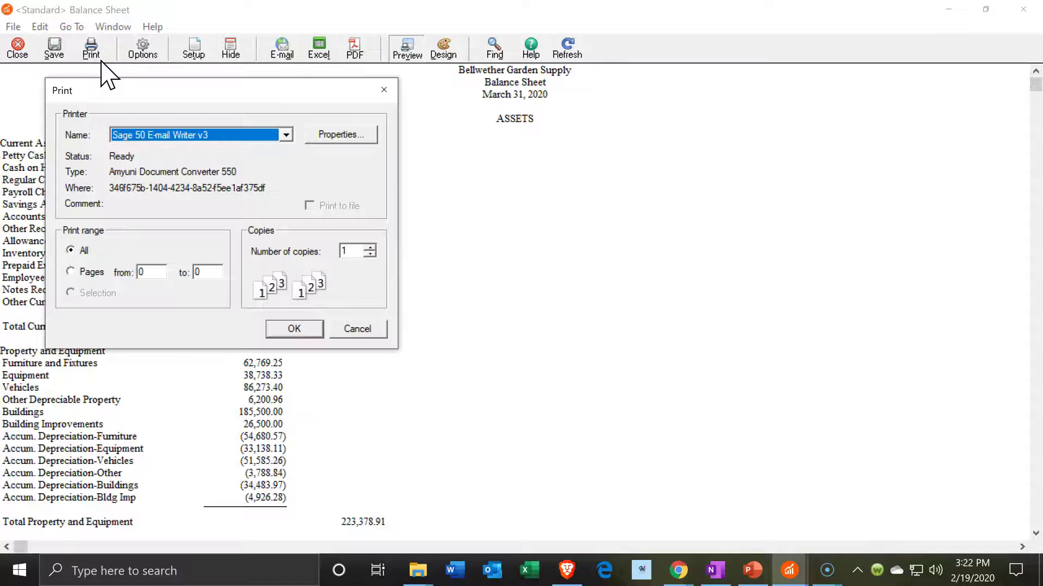
{"action": "left_click", "coordinate": [283, 140]}
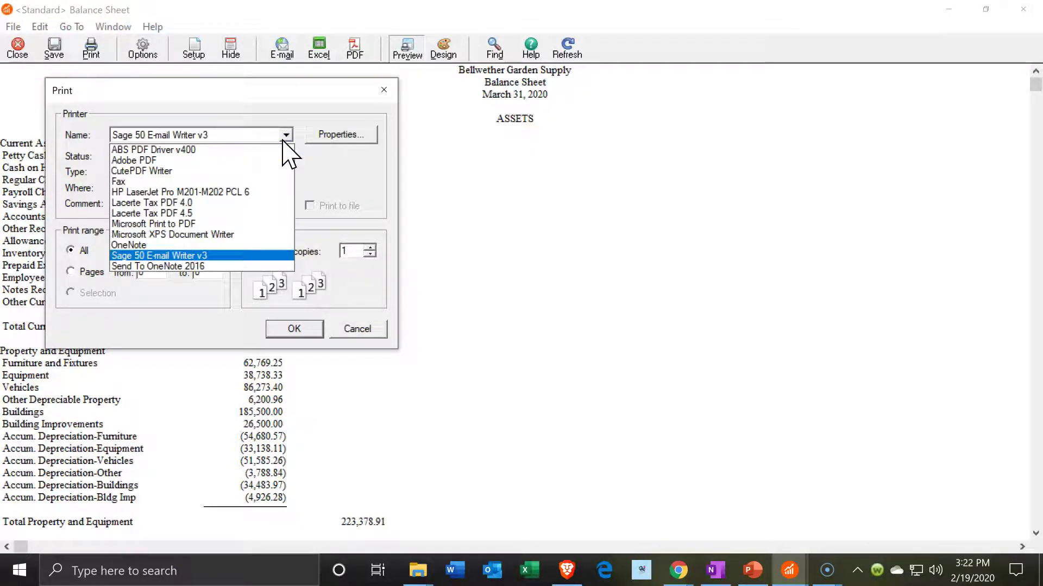
{"action": "left_click", "coordinate": [153, 172]}
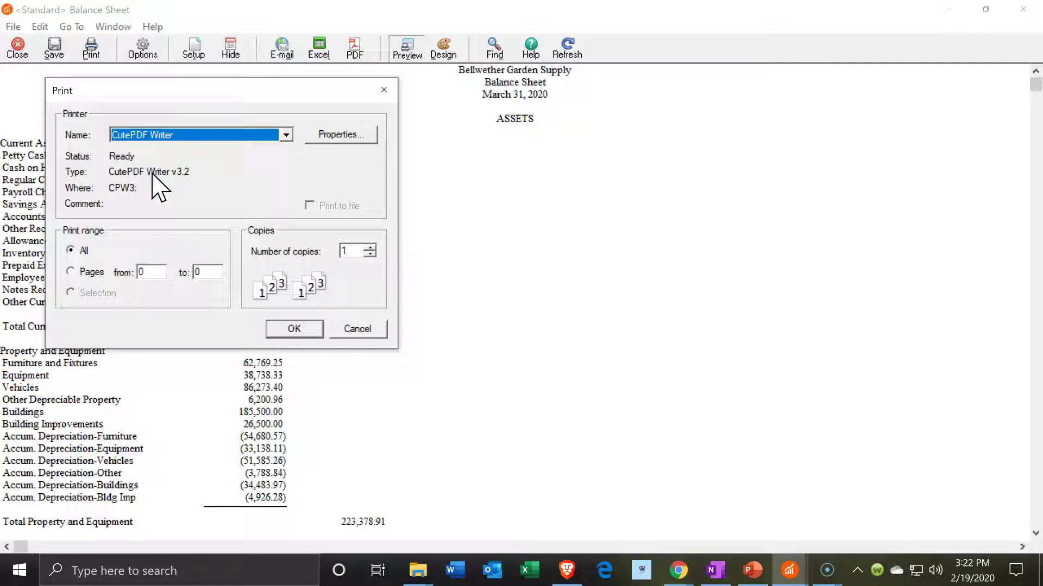
{"action": "left_click", "coordinate": [138, 159]}
{"action": "left_click", "coordinate": [295, 331]}
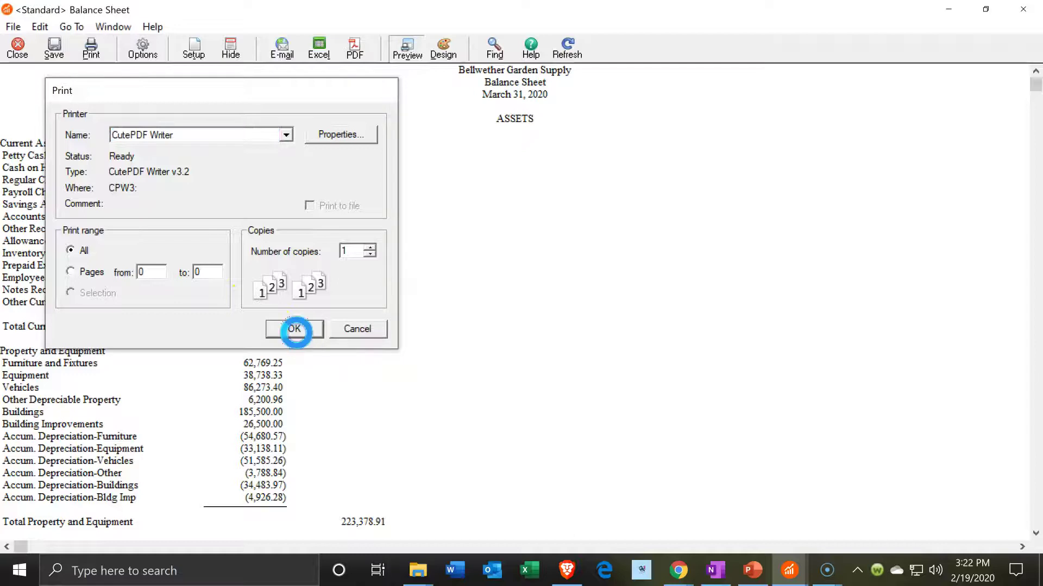
{"action": "left_click", "coordinate": [714, 368]}
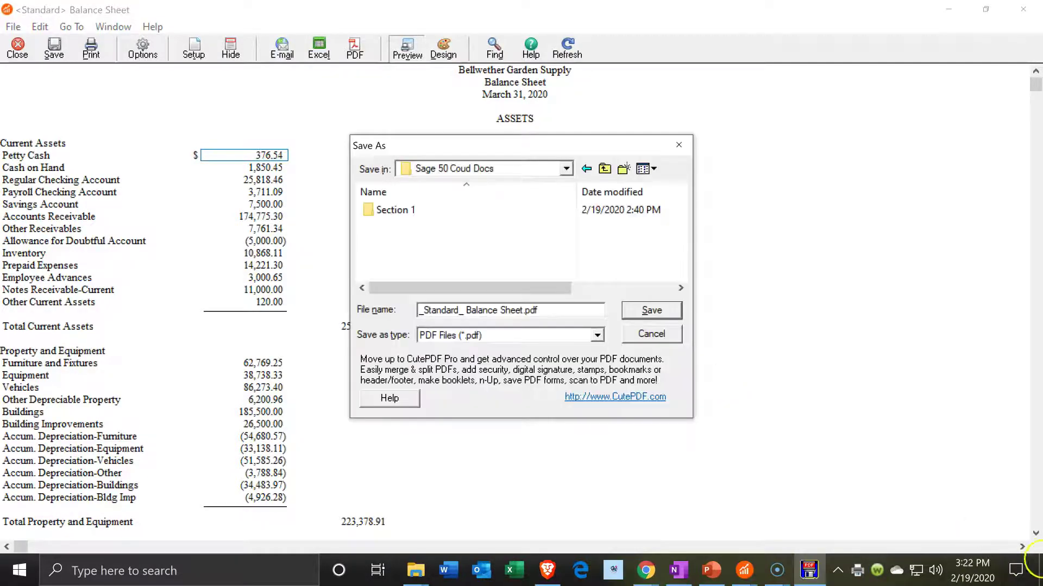
{"action": "left_click", "coordinate": [447, 271]}
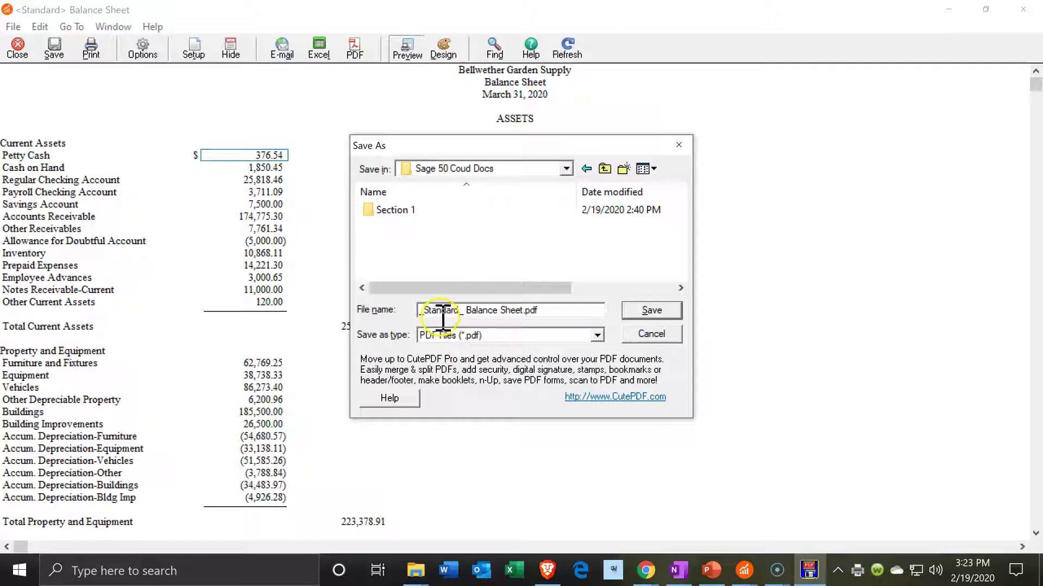
{"action": "left_click", "coordinate": [638, 311]}
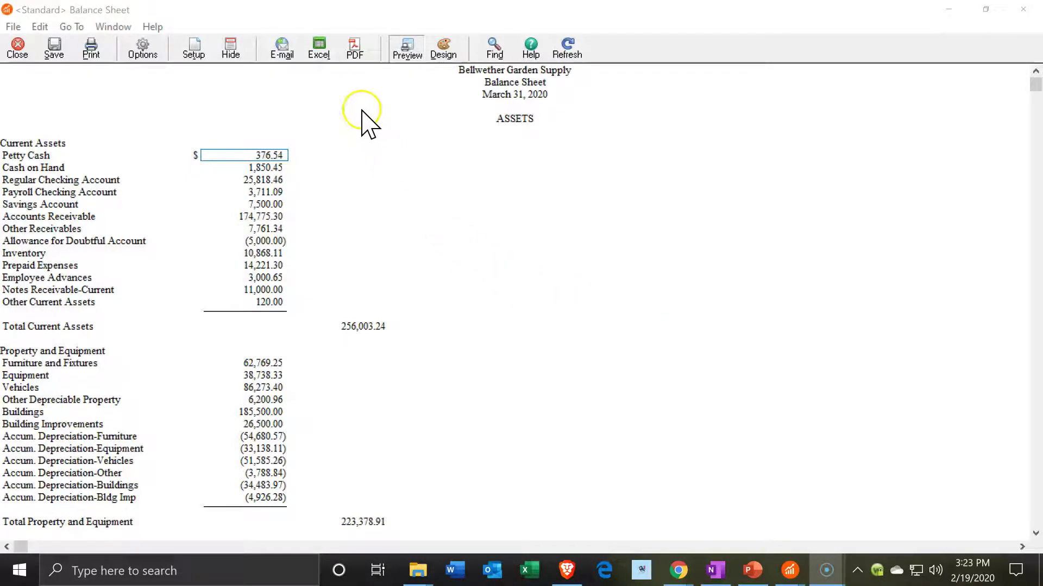
Export the Balance Sheet to a new Microsoft Excel workbook with the report header sent to Page Setup
{"action": "left_click", "coordinate": [325, 49]}
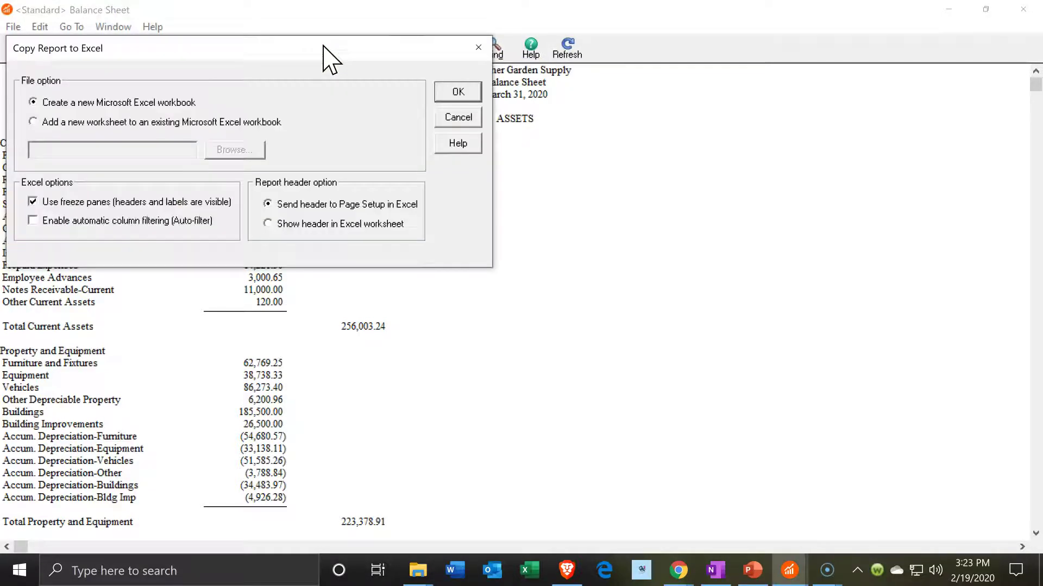
{"action": "left_click_drag", "start_coordinate": [321, 47], "coordinate": [652, 137]}
{"action": "left_click", "coordinate": [442, 205]}
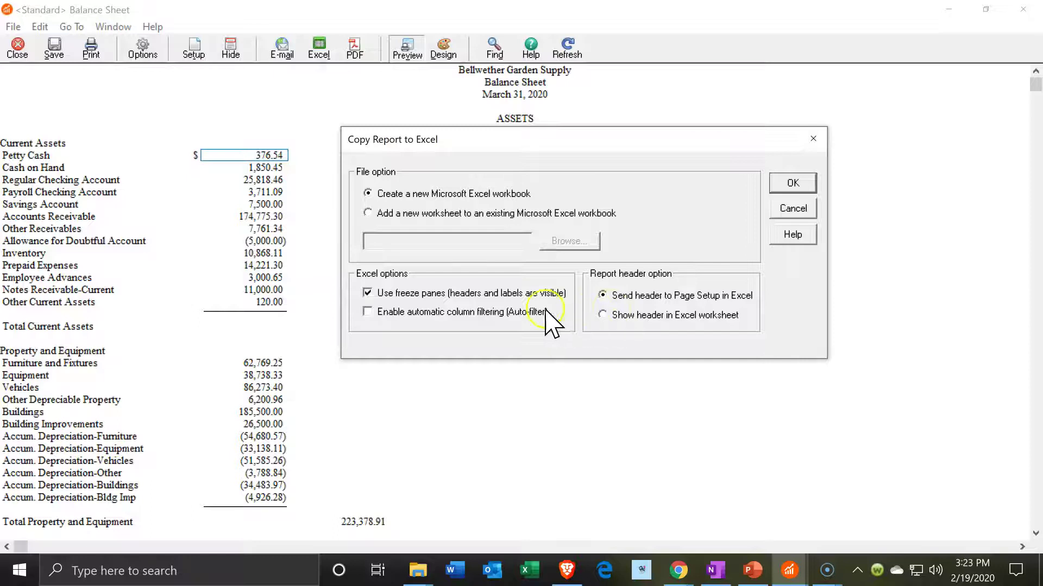
{"action": "left_click", "coordinate": [382, 296]}
{"action": "left_click", "coordinate": [793, 184]}
{"action": "left_click", "coordinate": [793, 184]}
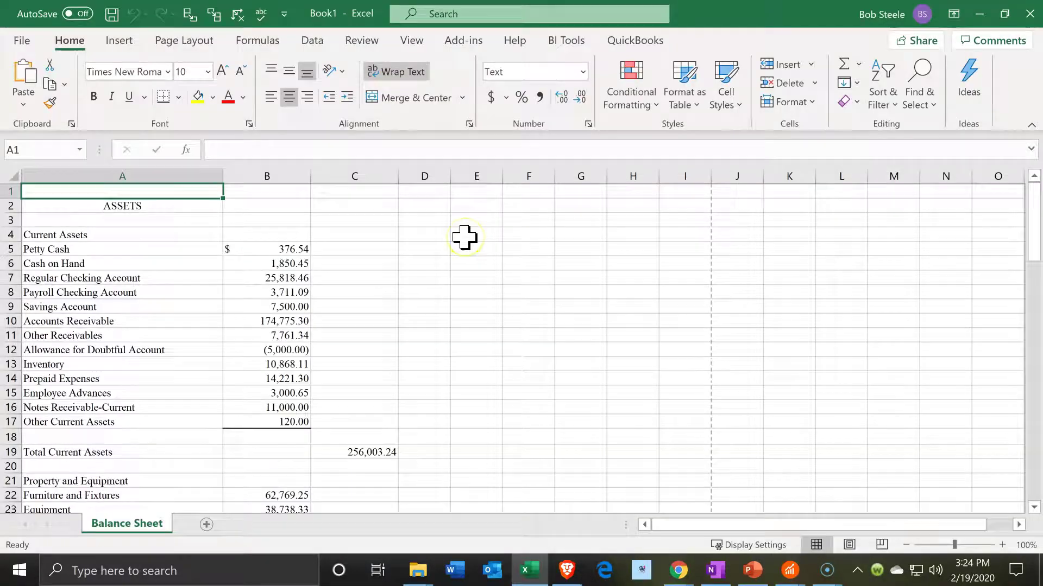
Examine the exported sheet's report header in Page Layout view and return to Normal view
{"action": "left_click", "coordinate": [459, 249]}
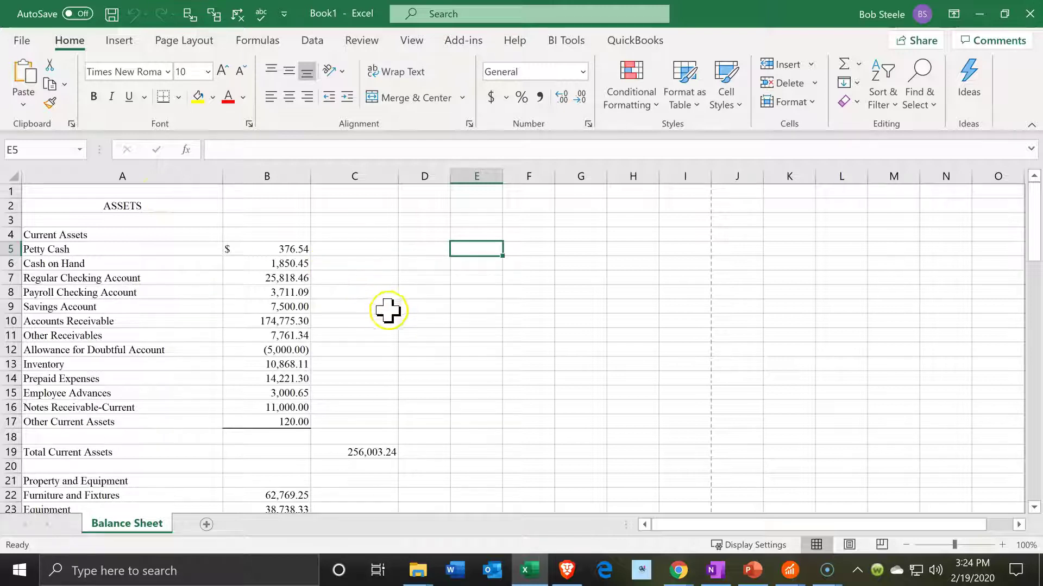
{"action": "left_click", "coordinate": [882, 569]}
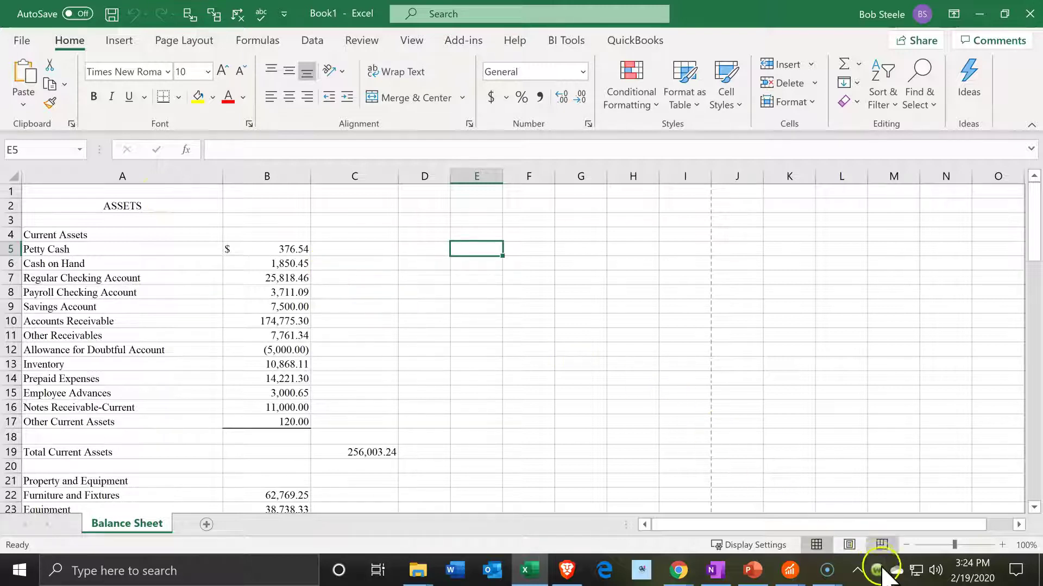
{"action": "left_click", "coordinate": [850, 545]}
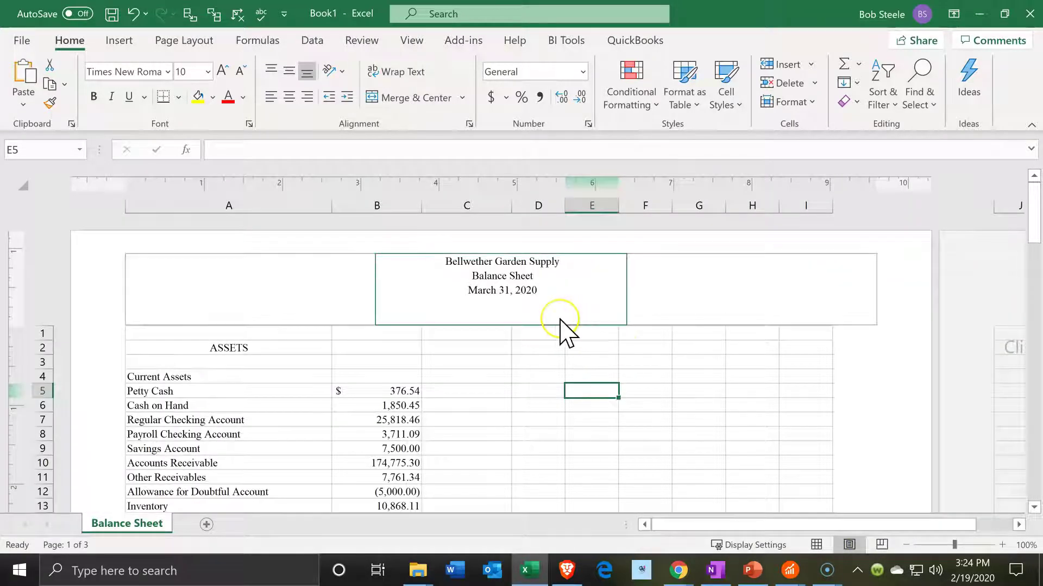
{"action": "left_click", "coordinate": [560, 320]}
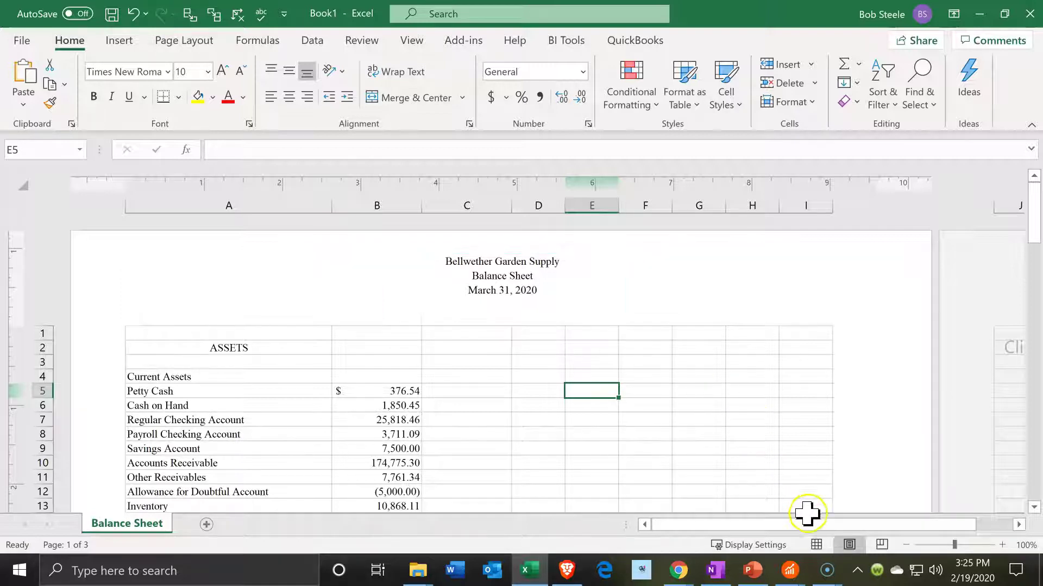
{"action": "left_click", "coordinate": [816, 545]}
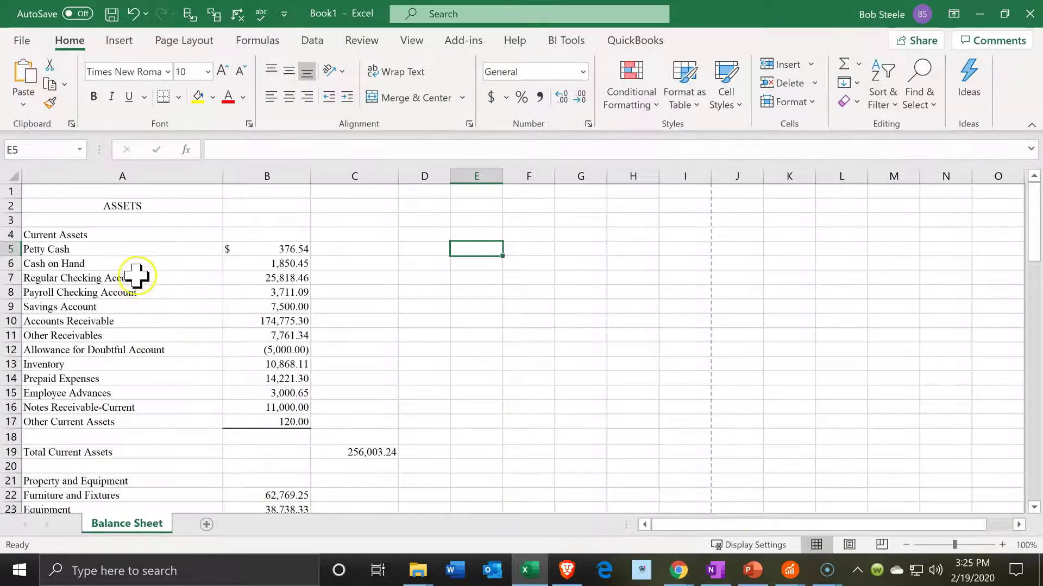
Review the exported Balance Sheet in Excel, checking the payroll checking amount, the Total Current Assets formula, and the asset and liability sections
{"action": "left_click", "coordinate": [121, 190]}
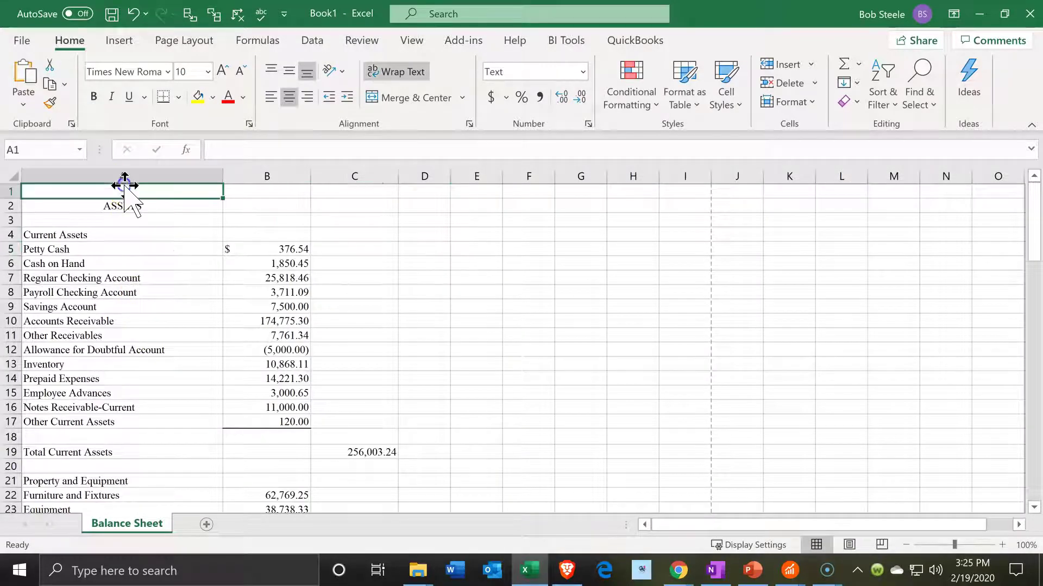
{"action": "left_click", "coordinate": [275, 293]}
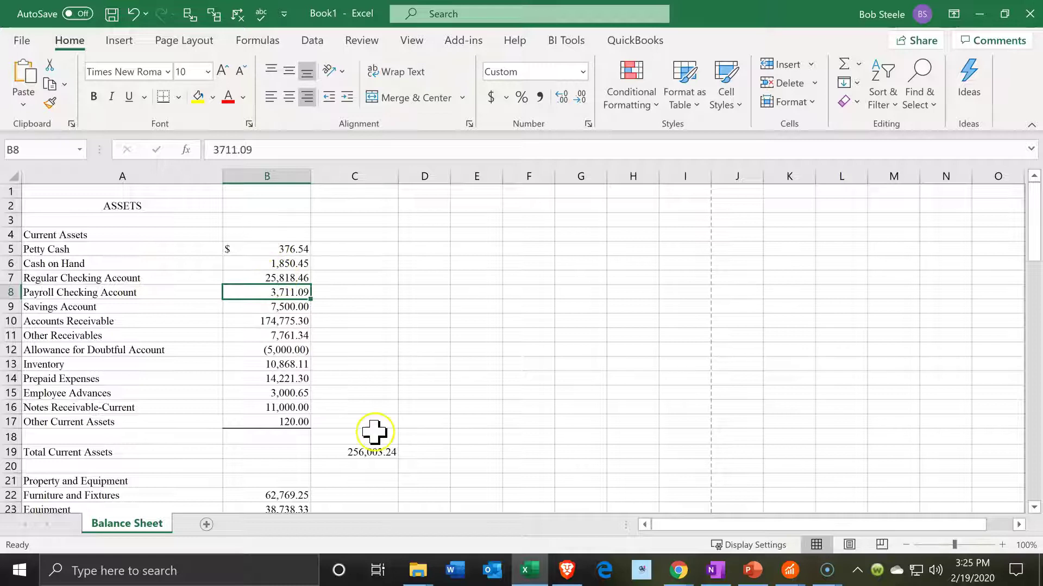
{"action": "left_click", "coordinate": [377, 458]}
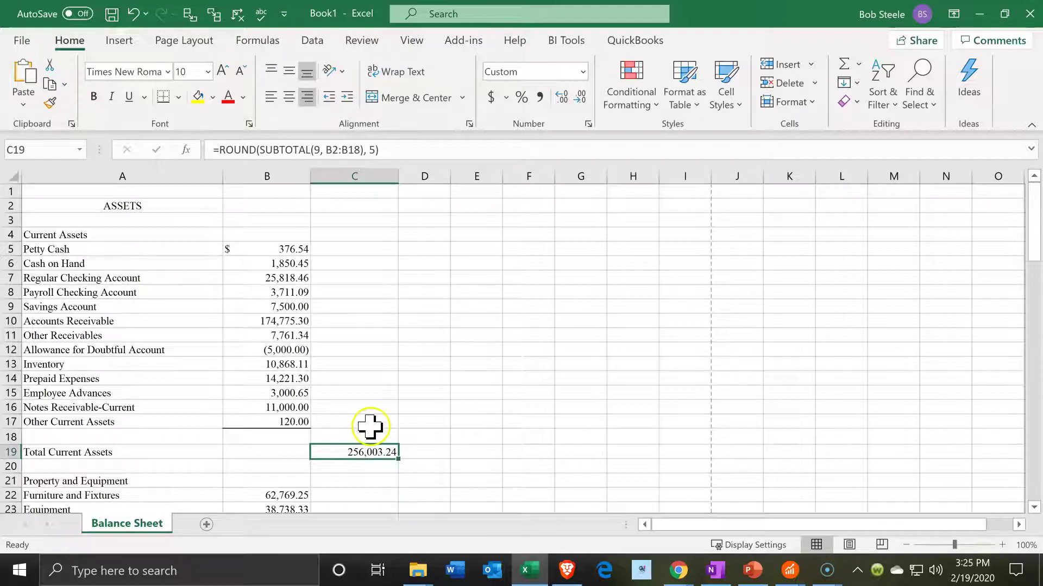
{"action": "scroll", "coordinate": [362, 403], "scroll_direction": "down", "scroll_amount": 7}
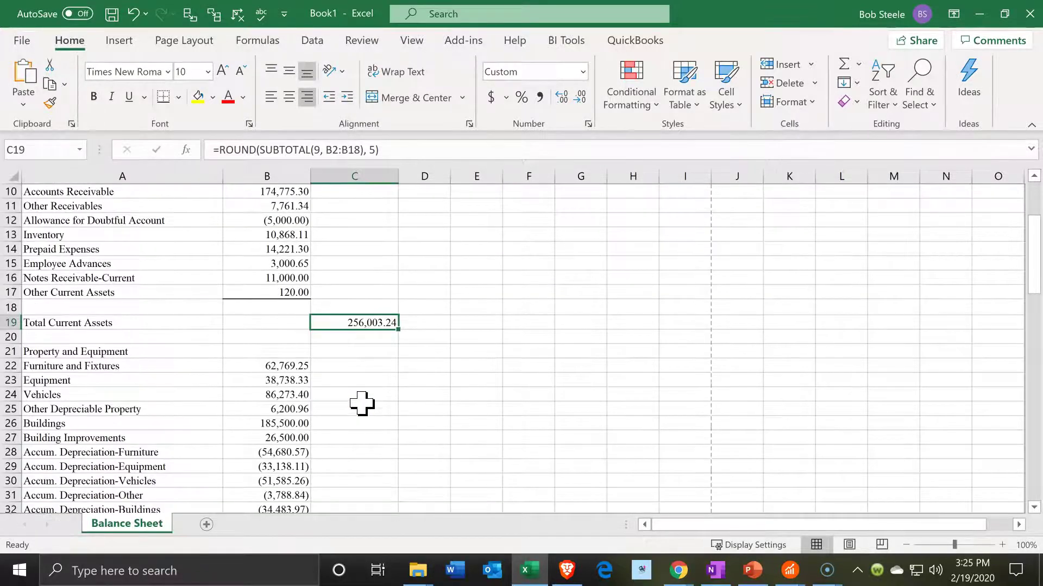
{"action": "scroll", "coordinate": [362, 403], "scroll_direction": "down", "scroll_amount": 2}
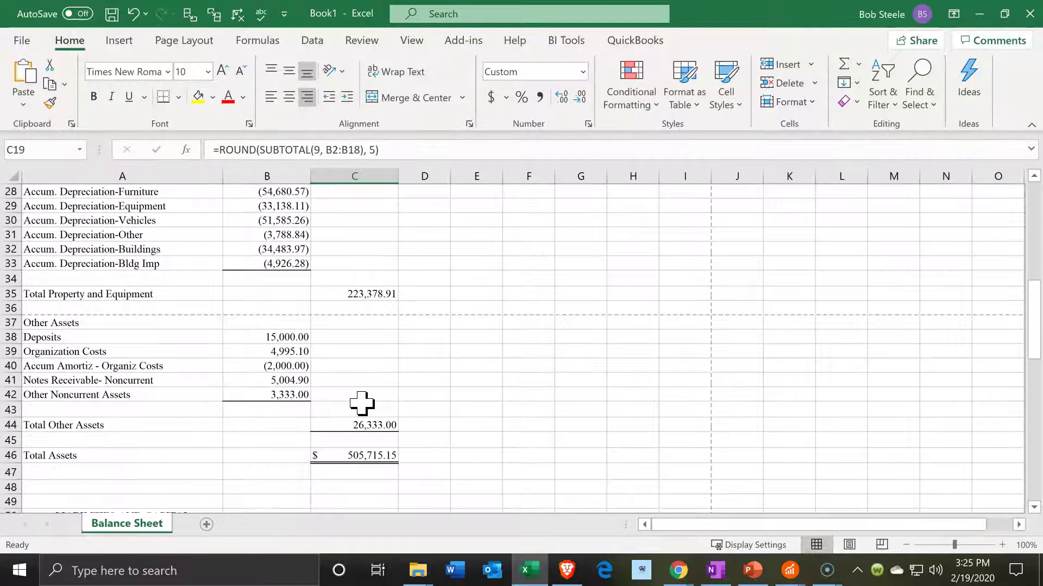
{"action": "scroll", "coordinate": [362, 403], "scroll_direction": "down", "scroll_amount": 3}
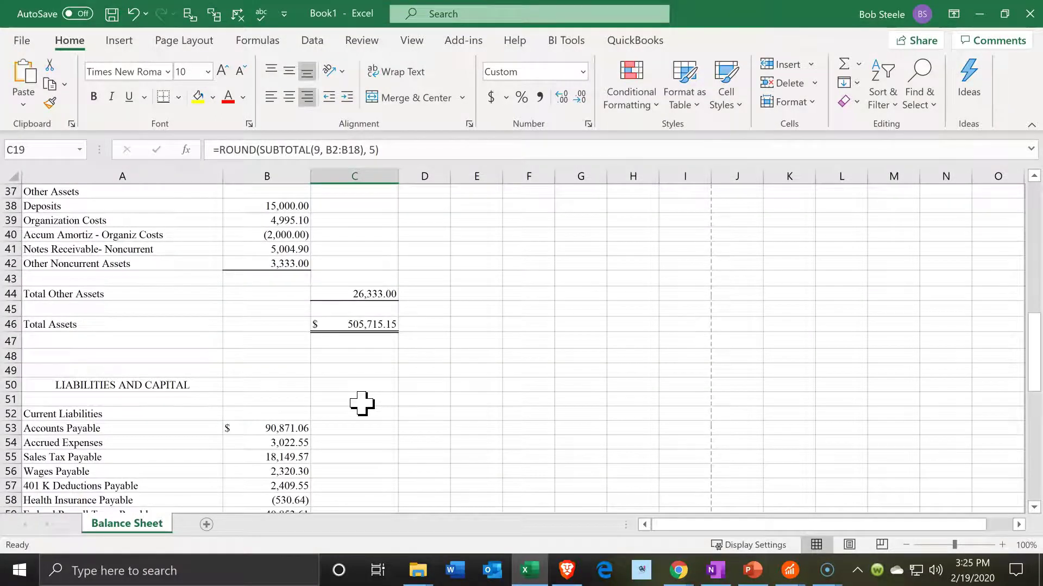
{"action": "scroll", "coordinate": [361, 403], "scroll_direction": "up", "scroll_amount": 12}
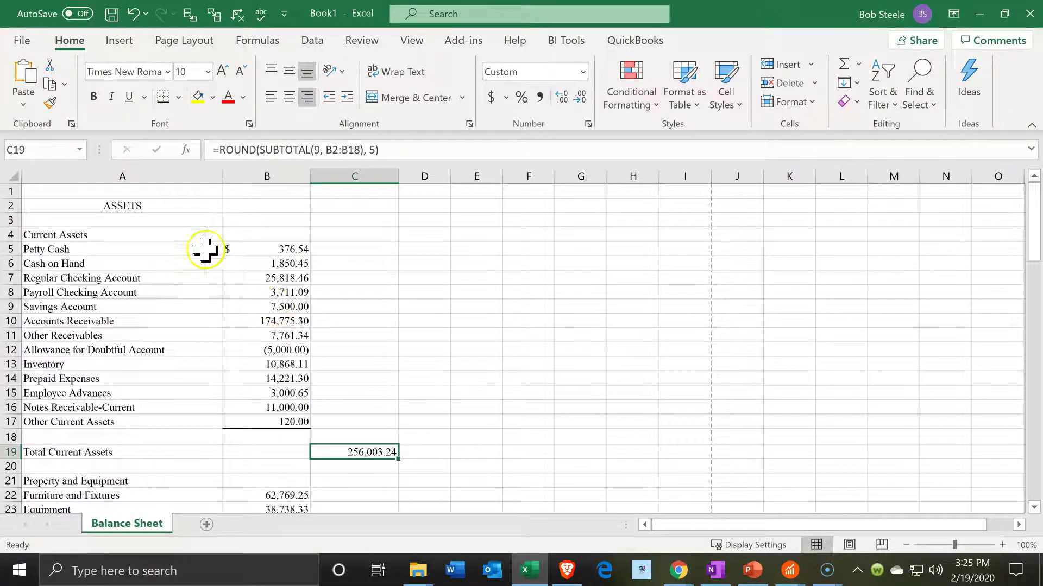
Start saving the workbook under a new name, choosing the Section 1 folder inside Sage 50 Coud Docs on the Desktop
{"action": "left_click", "coordinate": [23, 44]}
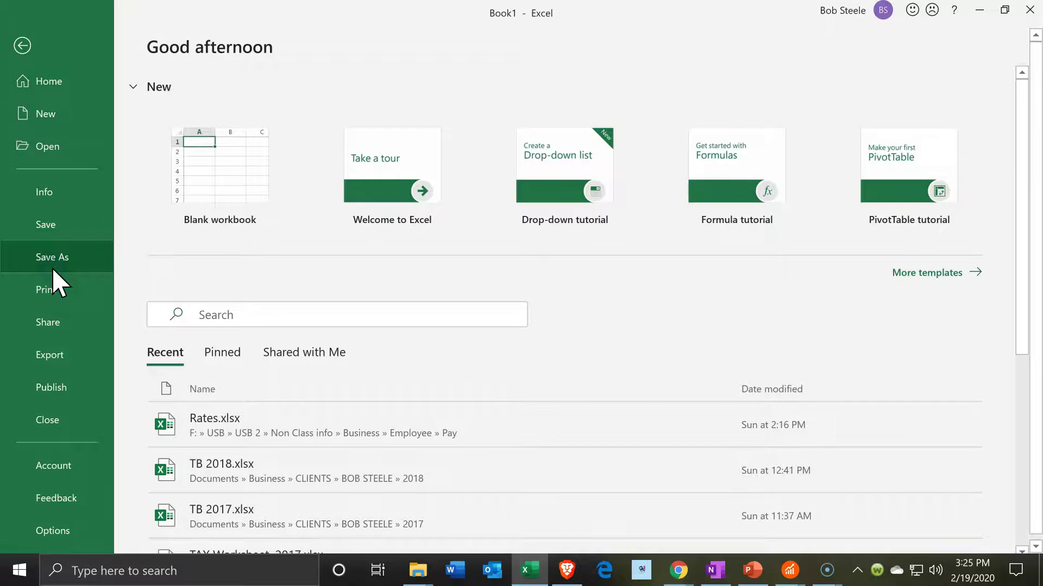
{"action": "left_click", "coordinate": [52, 266]}
{"action": "left_click", "coordinate": [192, 327]}
{"action": "left_click", "coordinate": [191, 326]}
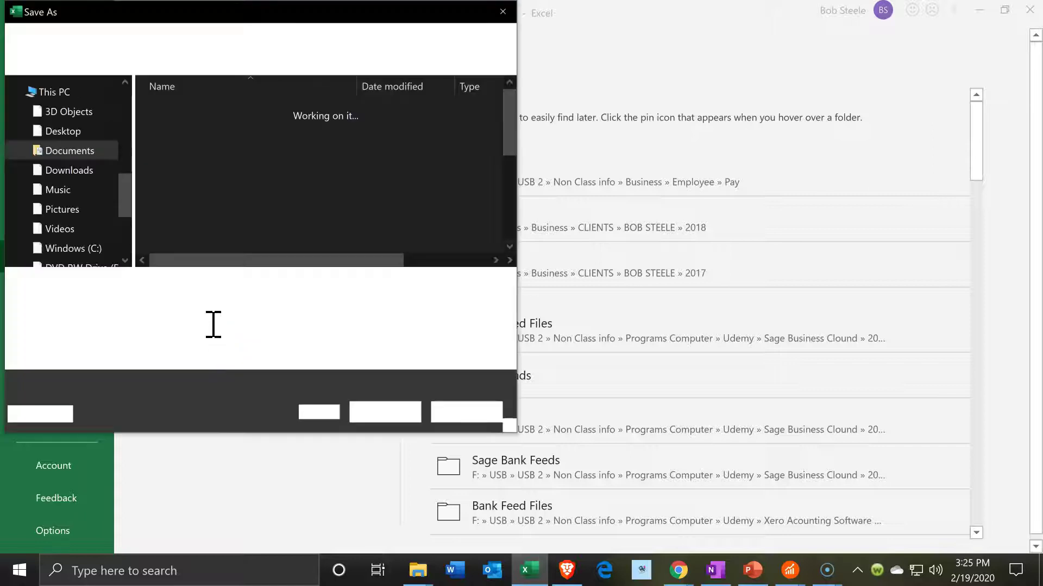
{"action": "left_click_drag", "start_coordinate": [127, 188], "coordinate": [129, 132]}
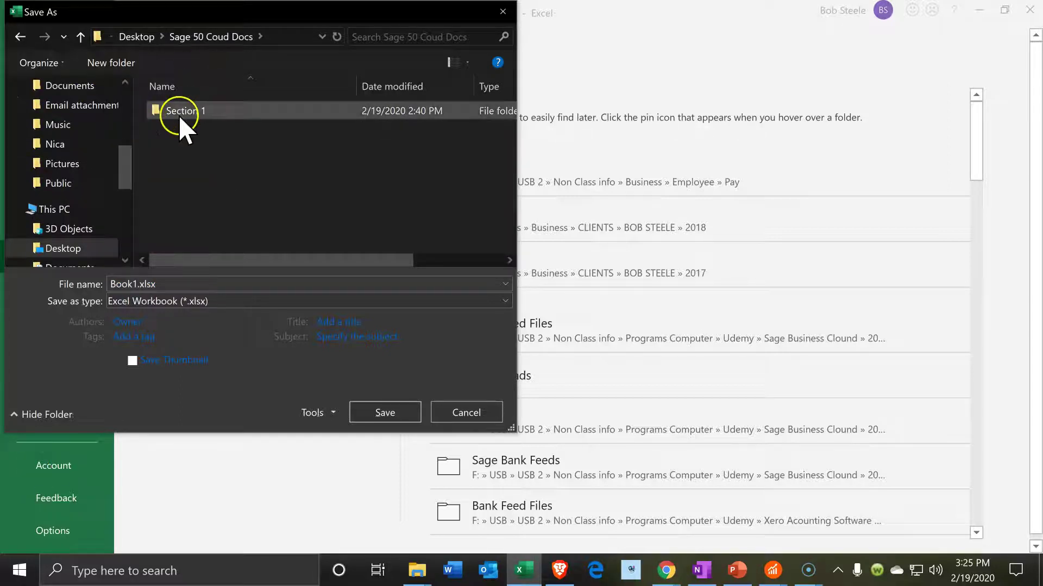
{"action": "double_click", "coordinate": [178, 115]}
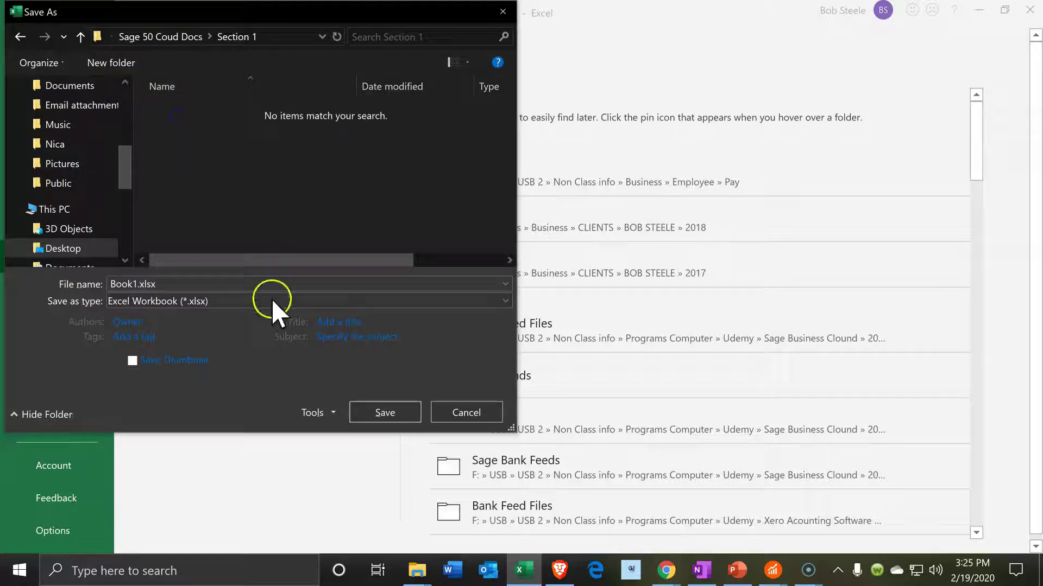
Name the workbook Financial Statements.xlsx and save it as an Excel Workbook
{"action": "double_click", "coordinate": [133, 284]}
{"action": "left_click", "coordinate": [142, 346]}
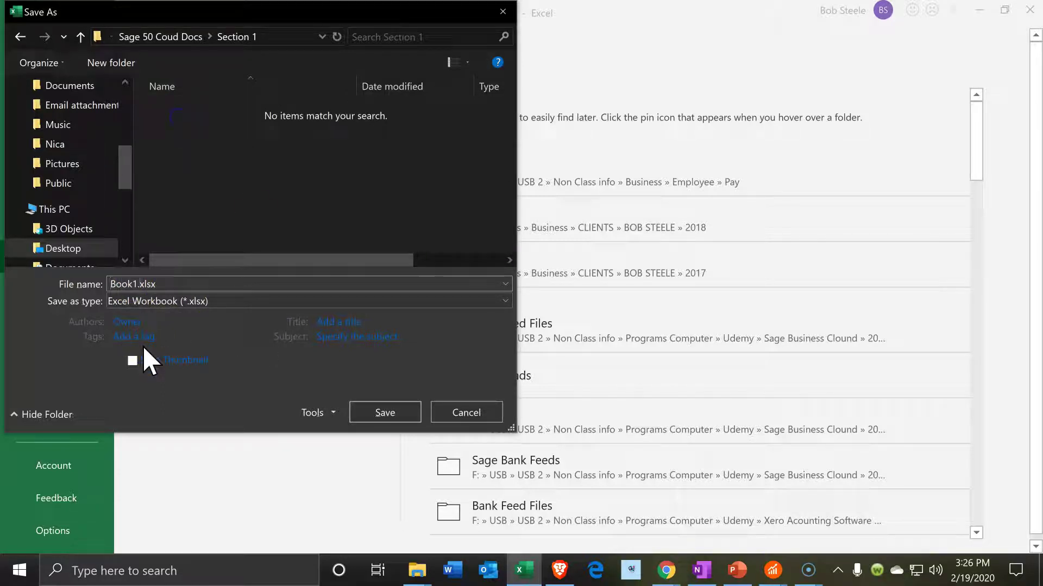
{"action": "key", "text": "BackSpace"}
{"action": "key", "text": "BackSpace"}
{"action": "key", "text": "BackSpace"}
{"action": "key", "text": "BackSpace"}
{"action": "key", "text": "BackSpace"}
{"action": "type", "text": "Financial Statements"}
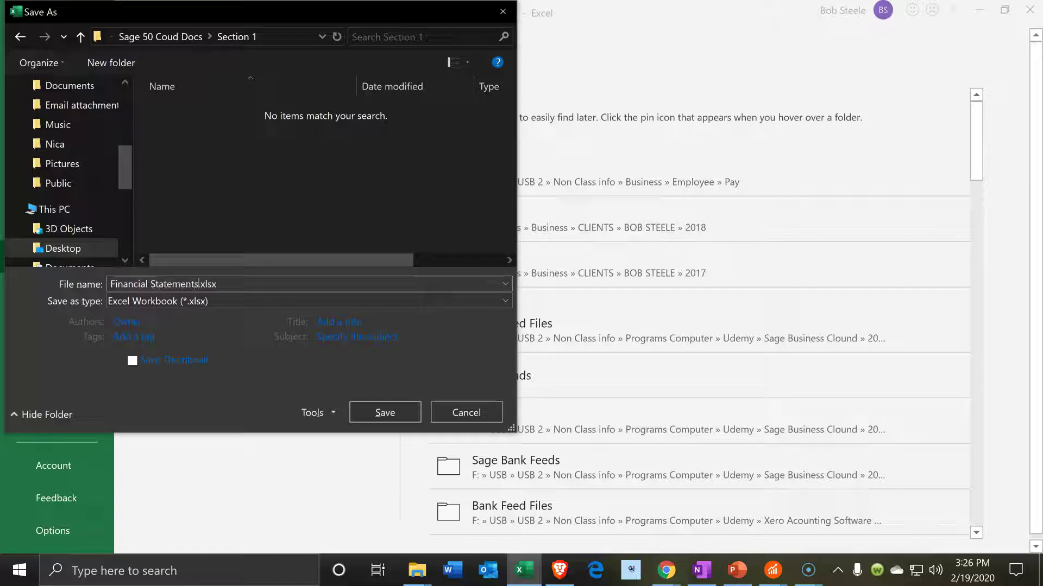
{"action": "left_click", "coordinate": [416, 415]}
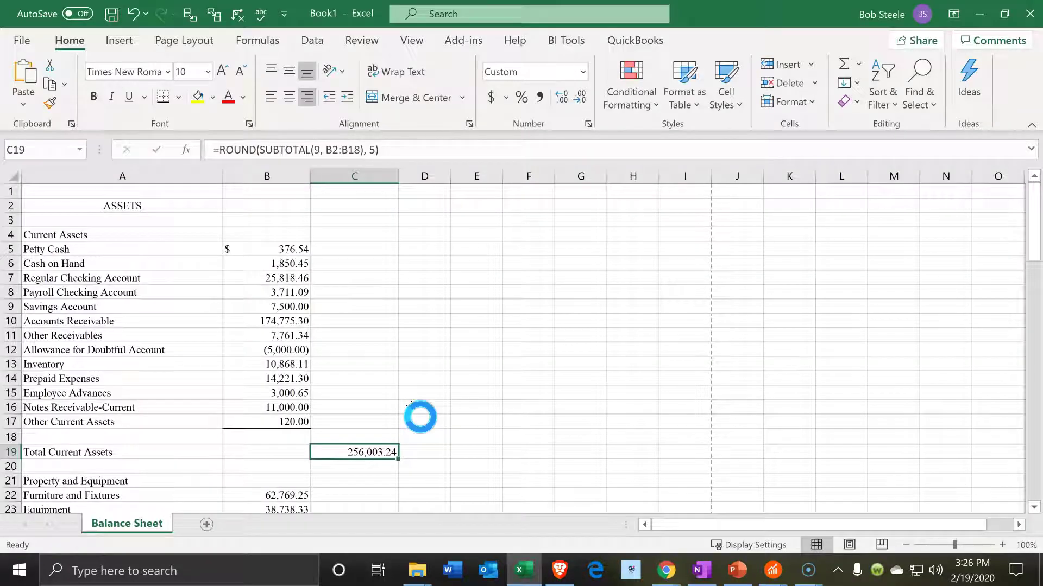
Close the workbook and Excel, and minimize the Balance Sheet report and Sage 50 to reach the desktop
{"action": "left_click", "coordinate": [1025, 22]}
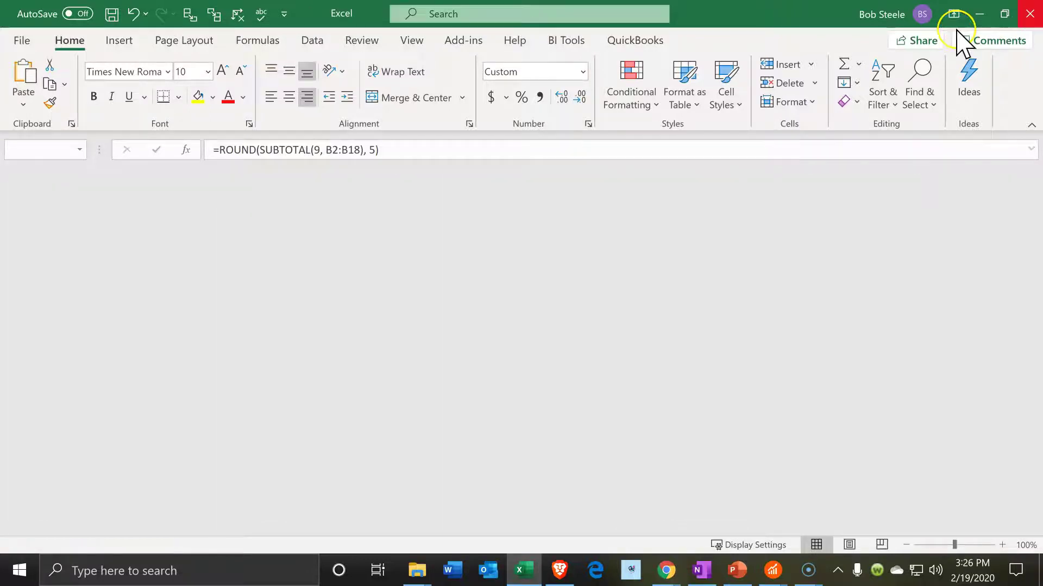
{"action": "left_click", "coordinate": [1030, 14]}
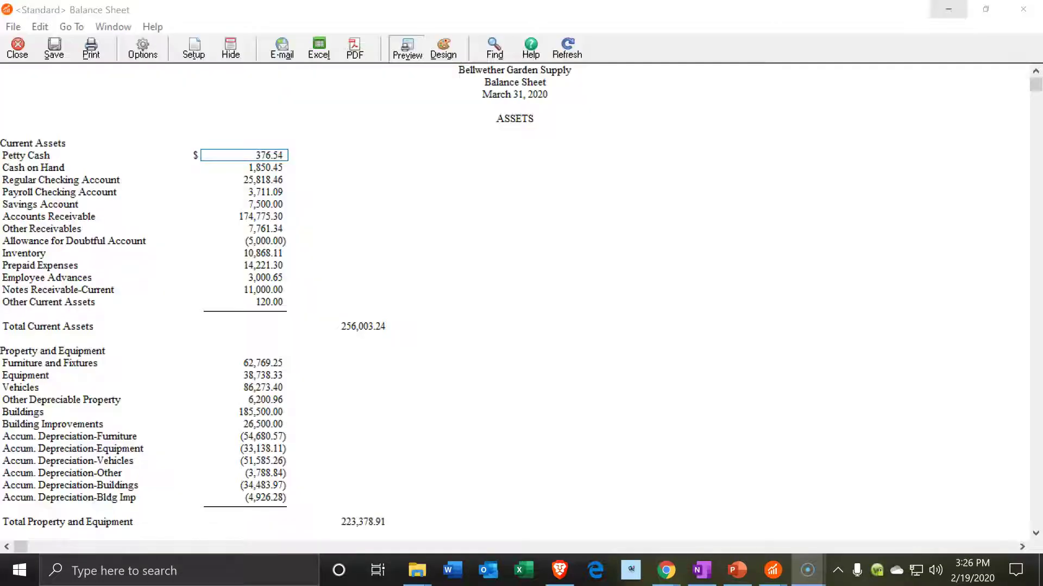
{"action": "left_click", "coordinate": [945, 9]}
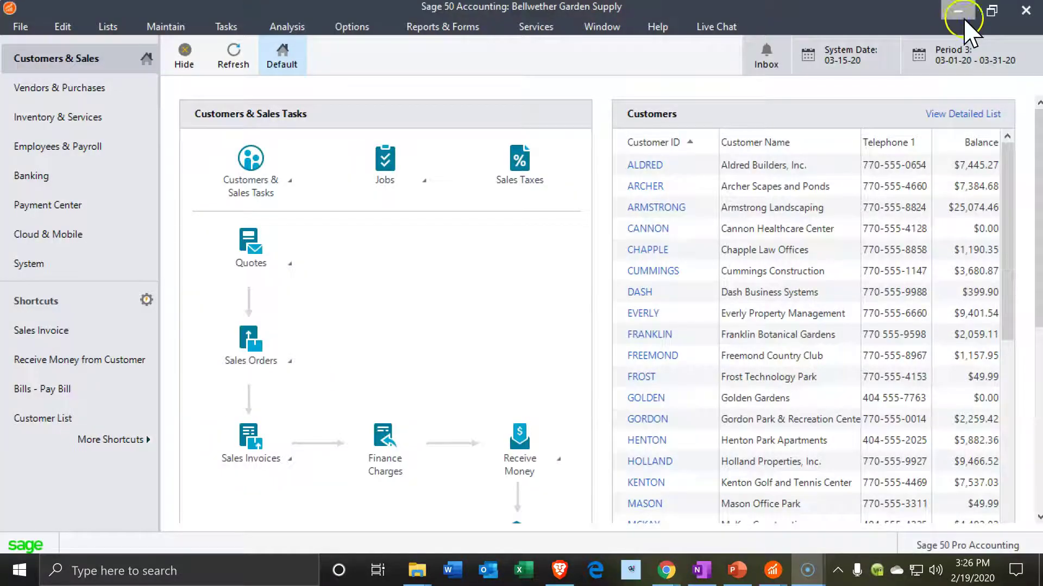
{"action": "left_click", "coordinate": [962, 11]}
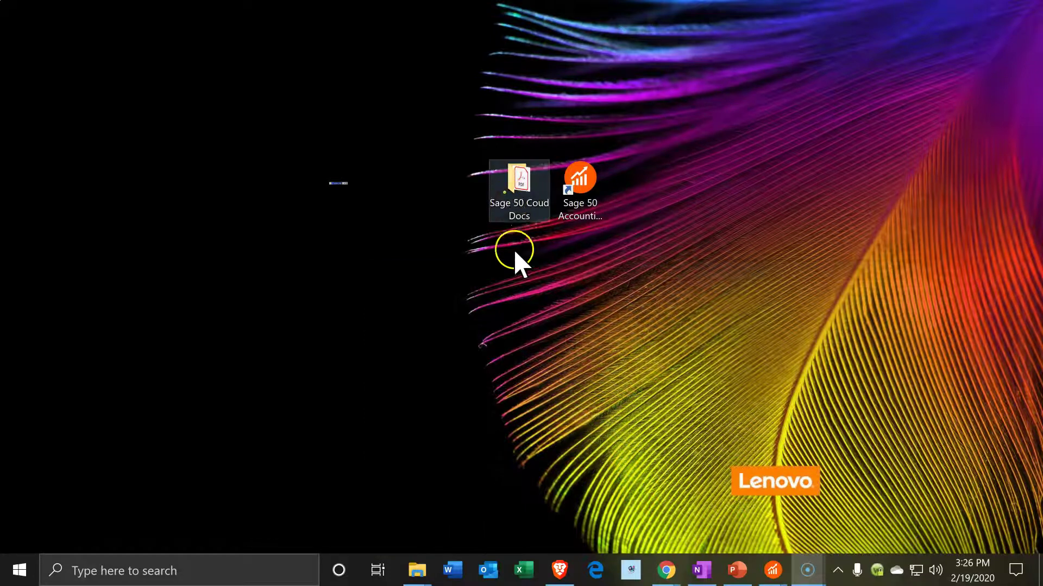
In the Sage 50 Coud Docs folder, move _Standard_ Balance Sheet.pdf into the Section 1 folder and open that folder
{"action": "double_click", "coordinate": [520, 190]}
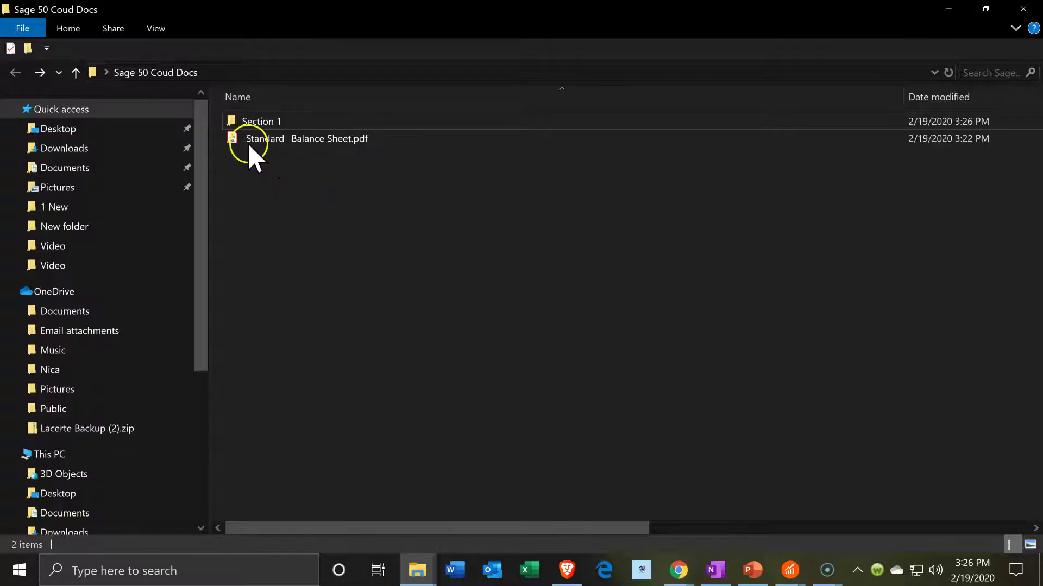
{"action": "left_click_drag", "start_coordinate": [248, 142], "coordinate": [247, 123]}
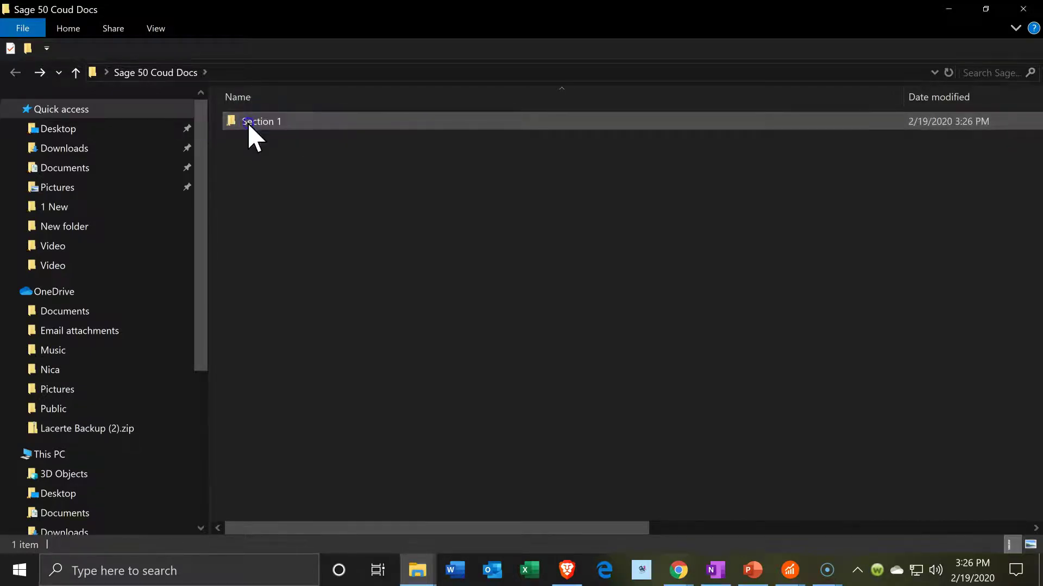
{"action": "left_click", "coordinate": [247, 123]}
{"action": "double_click", "coordinate": [247, 122]}
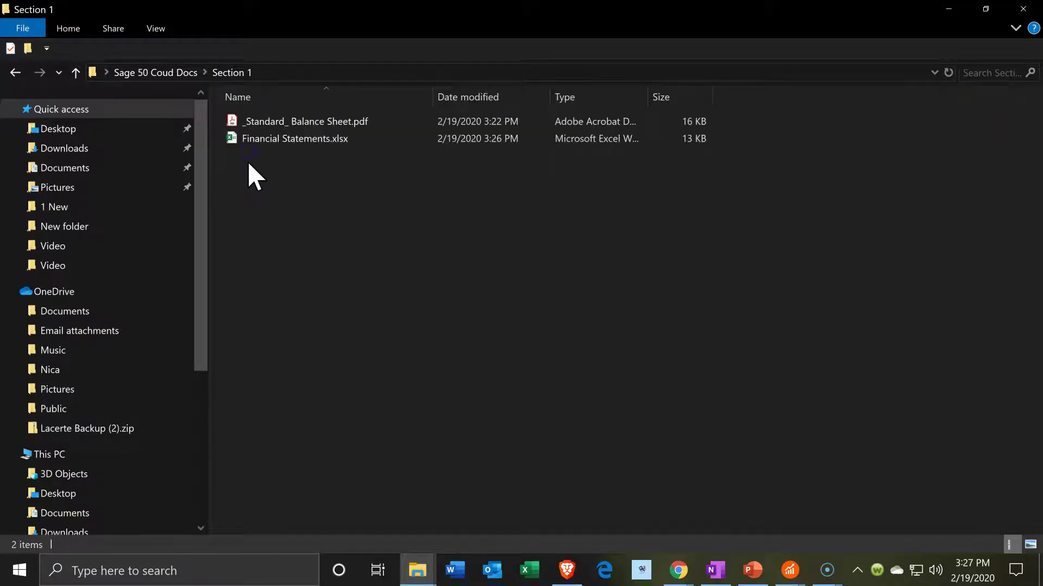
Show the Section 1 folder contents as extra large icons, then minimize the folder window
{"action": "left_click", "coordinate": [144, 27]}
{"action": "left_click", "coordinate": [224, 52]}
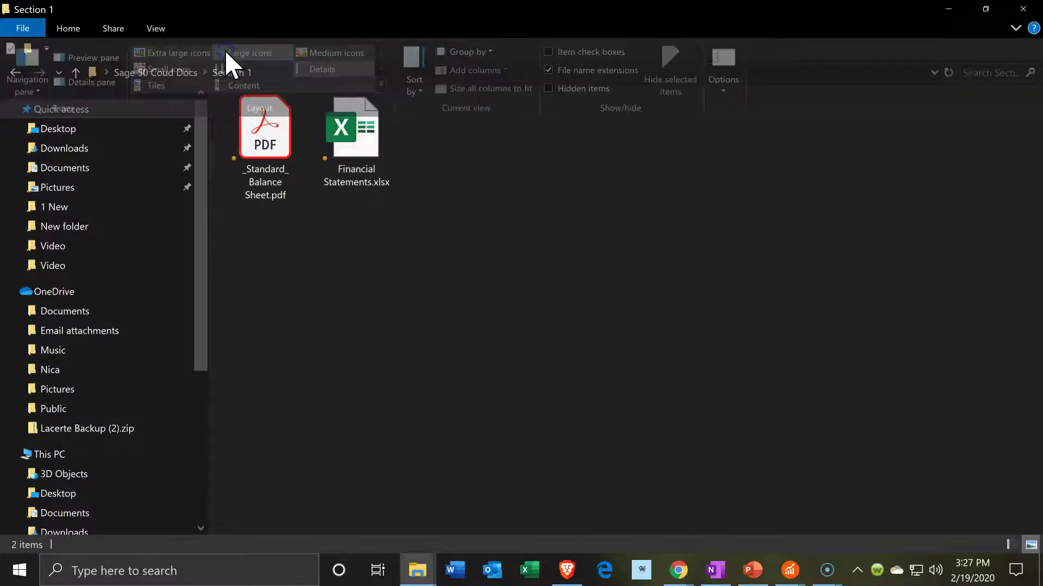
{"action": "left_click", "coordinate": [160, 29]}
{"action": "left_click", "coordinate": [174, 46]}
{"action": "left_click", "coordinate": [352, 300]}
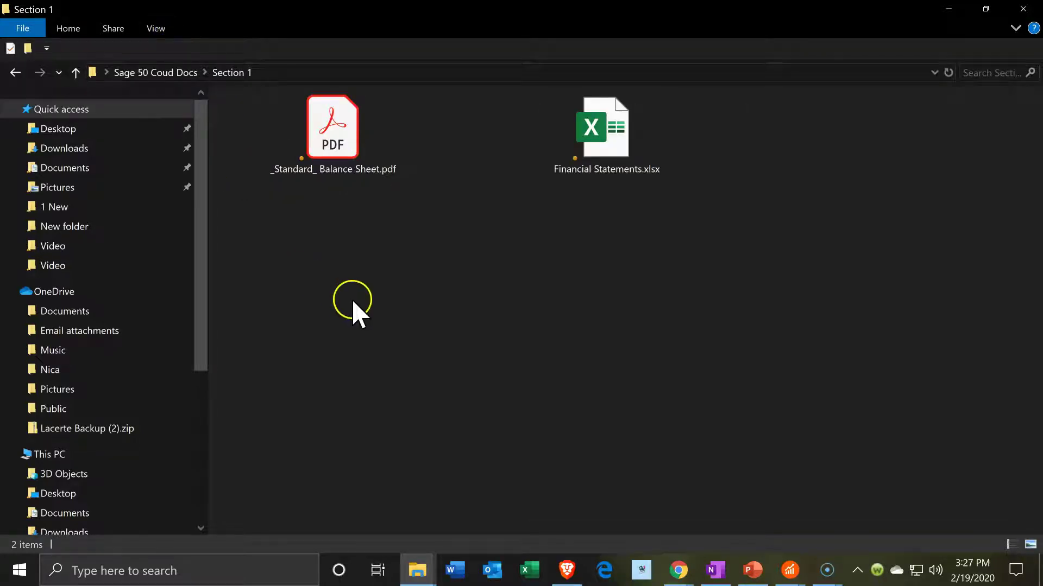
{"action": "left_click", "coordinate": [948, 9]}
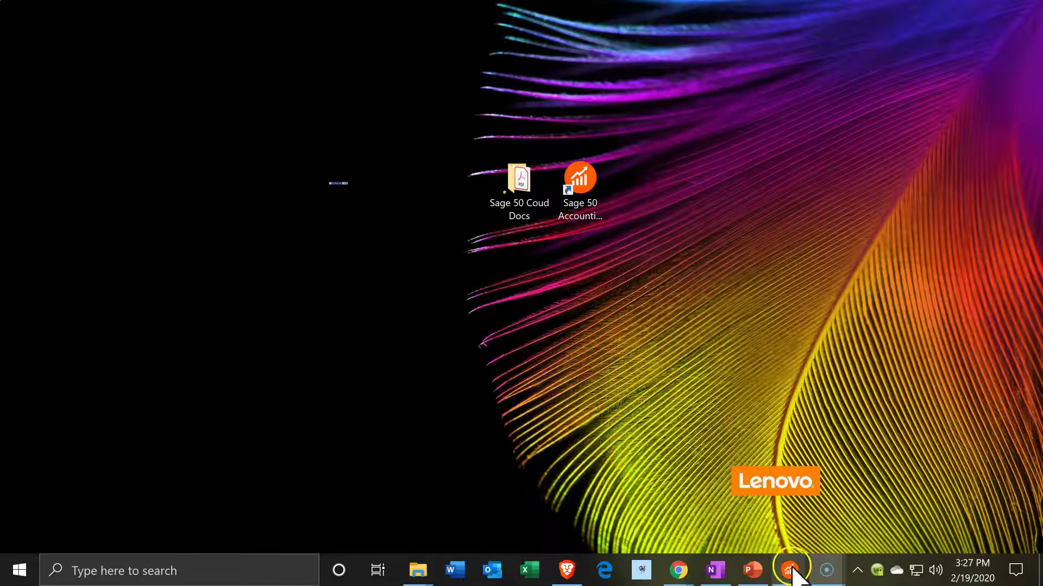
Switch back to the Sage 50 report list and generate the <Standard> Income Stmnt for the current period with Show Zero Amounts turned off
{"action": "mouse_move", "coordinate": [792, 571]}
{"action": "left_click", "coordinate": [773, 529]}
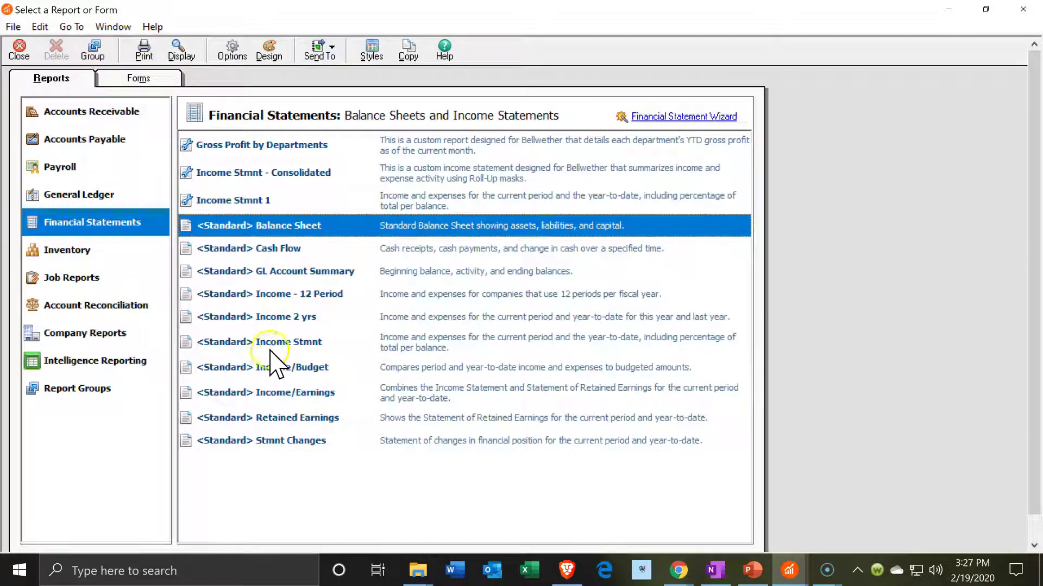
{"action": "left_click", "coordinate": [273, 342]}
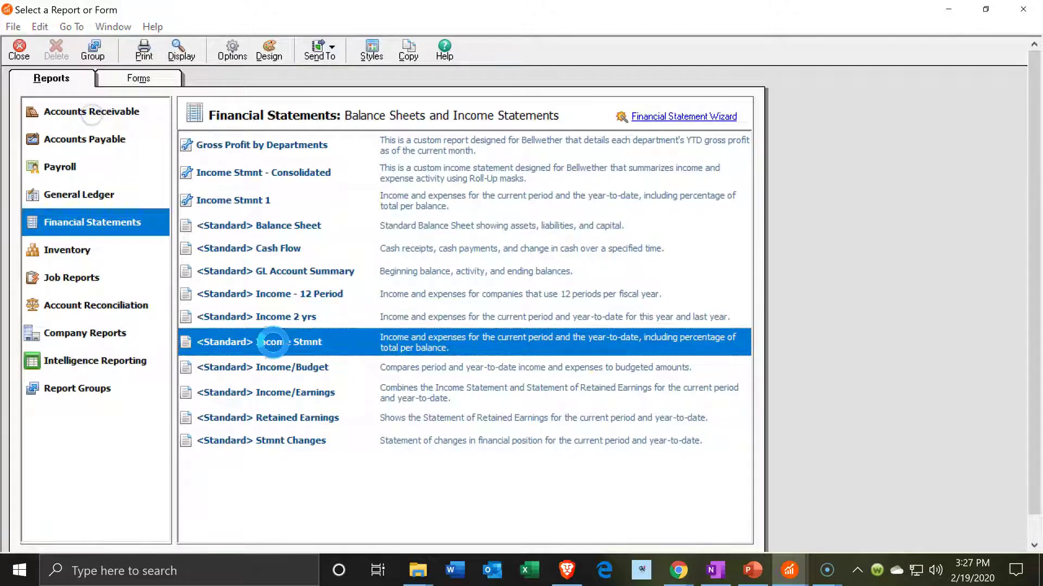
{"action": "double_click", "coordinate": [273, 343]}
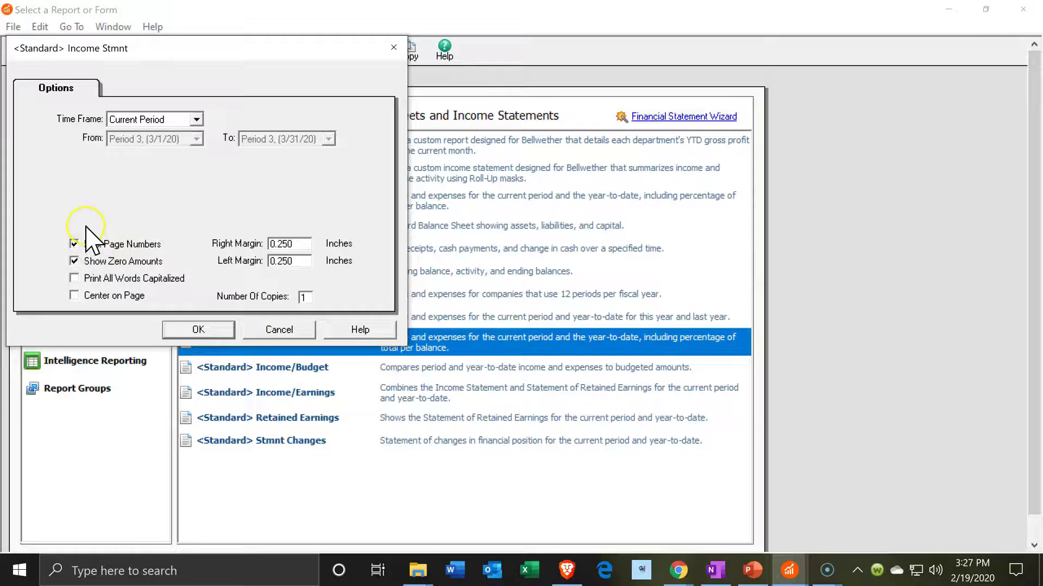
{"action": "left_click", "coordinate": [74, 261]}
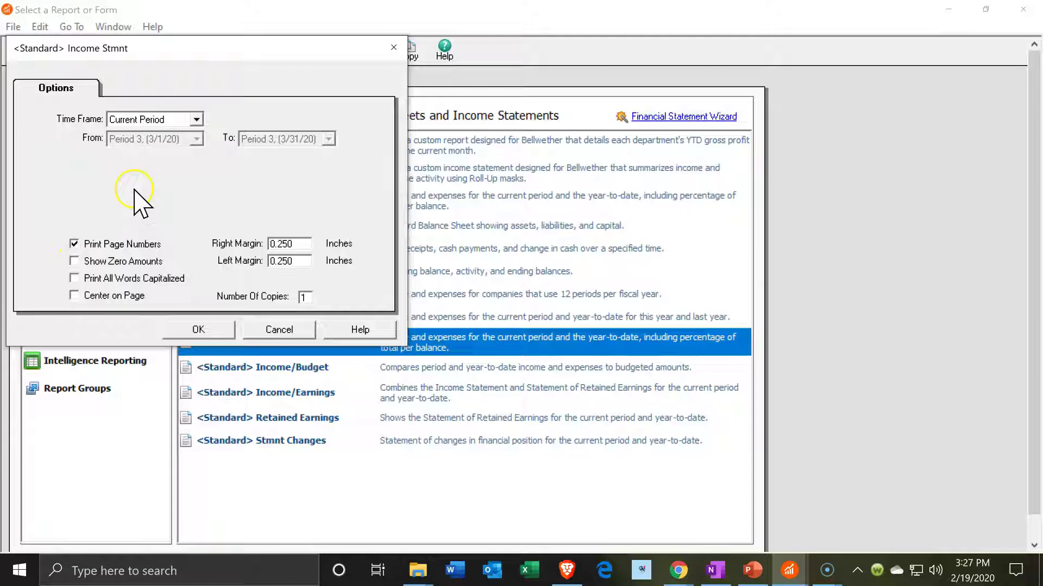
{"action": "left_click", "coordinate": [181, 330]}
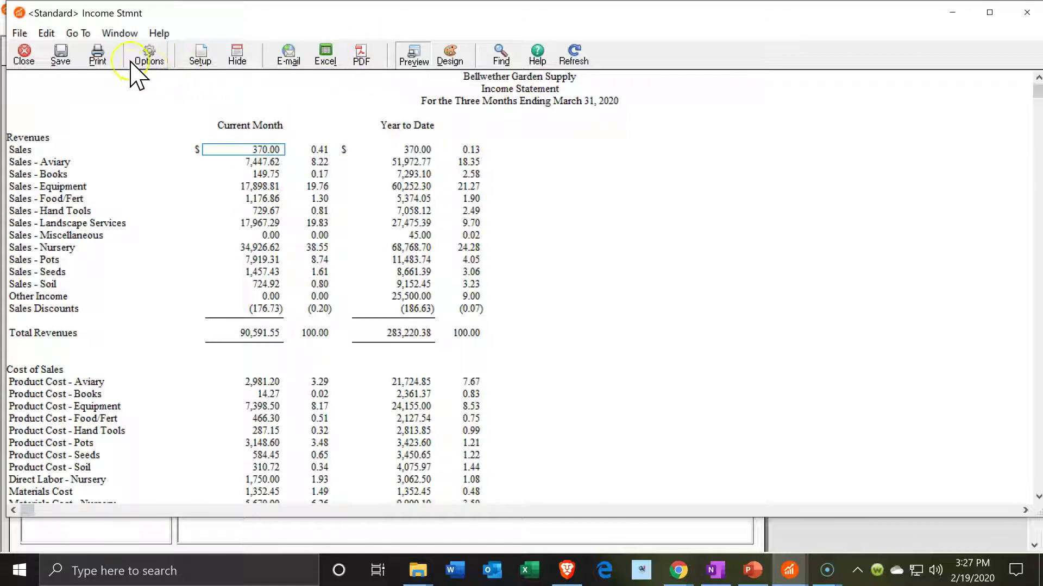
Print the Income Statement to CutePDF Writer, saving it as _Standard_ Income Stmnt.pdf in the Section 1 folder
{"action": "left_click", "coordinate": [96, 53]}
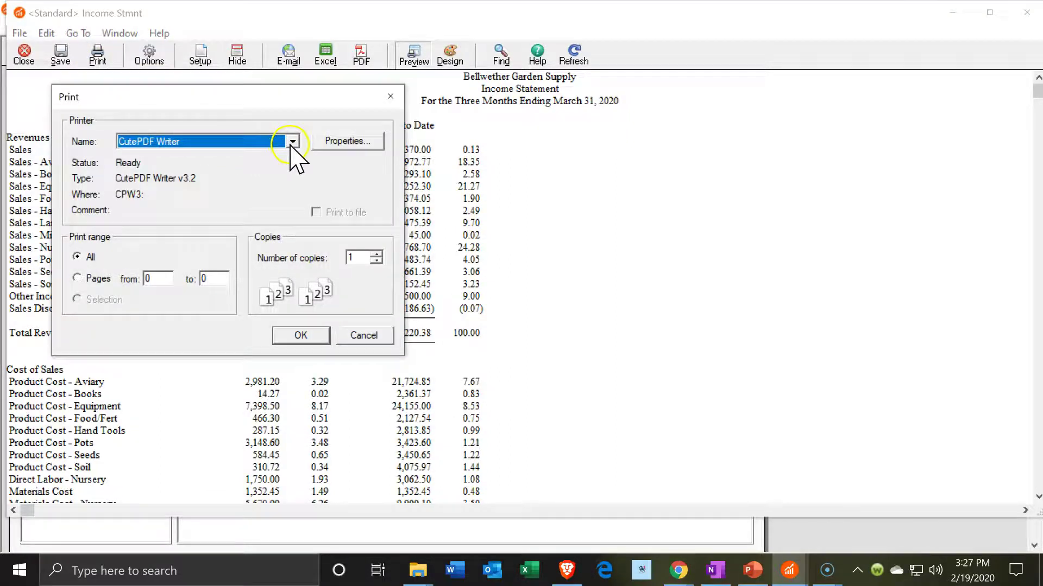
{"action": "left_click", "coordinate": [298, 338]}
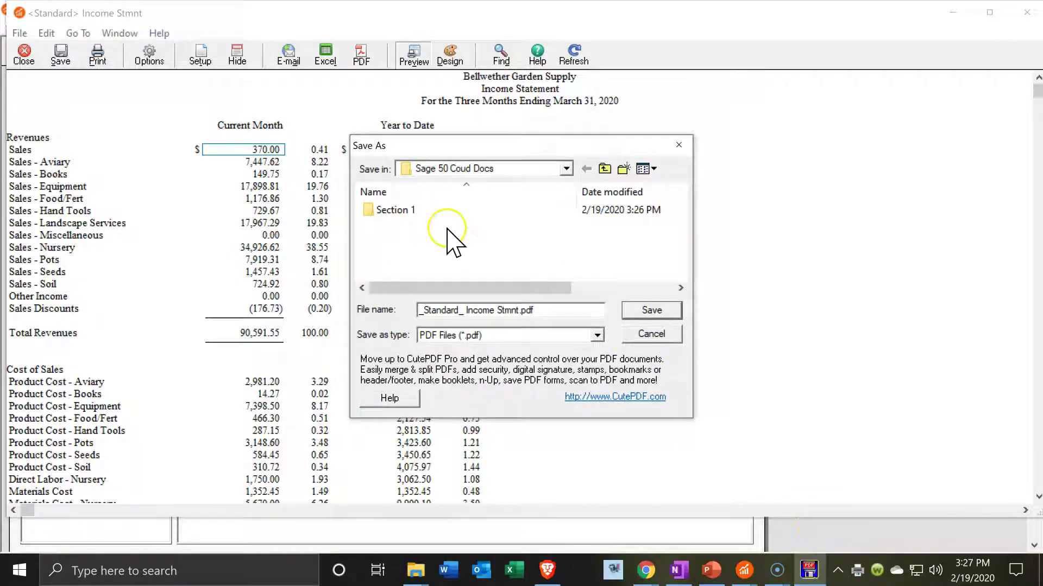
{"action": "left_click", "coordinate": [401, 213]}
{"action": "double_click", "coordinate": [401, 214]}
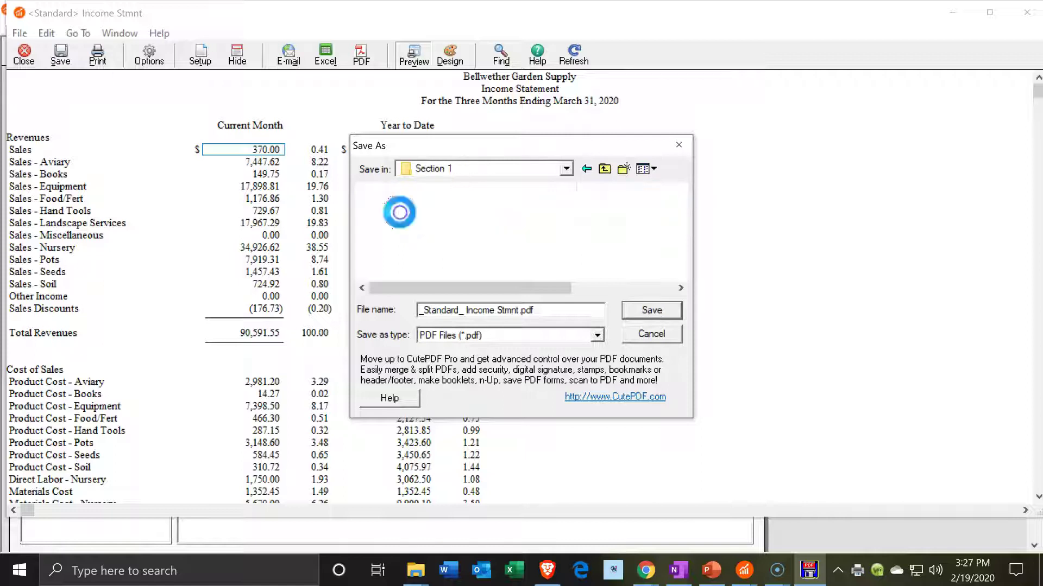
{"action": "left_click", "coordinate": [654, 314]}
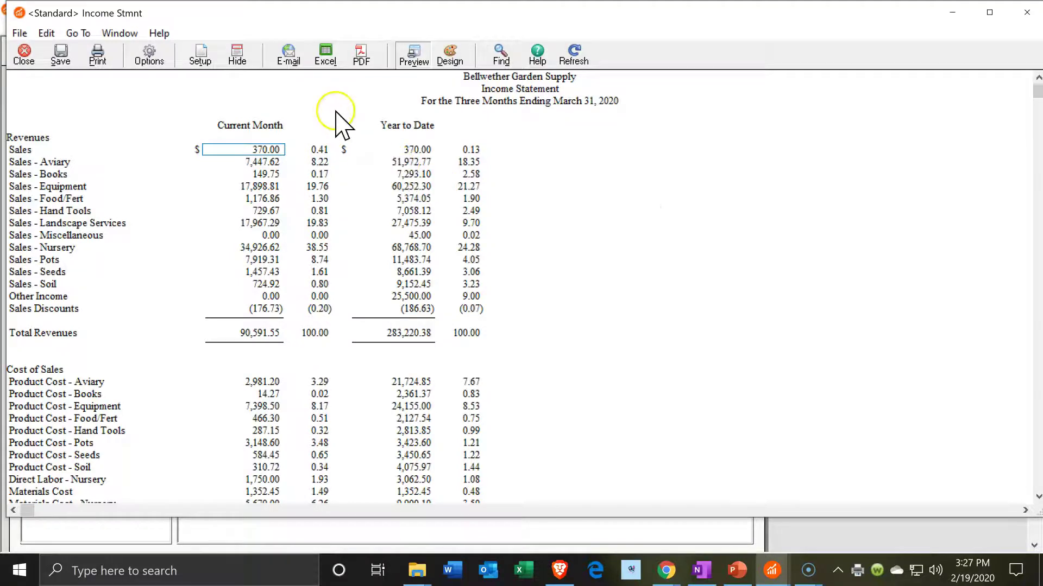
Set up copying the Income Statement to Excel as a new worksheet in the existing Financial Statements.xlsx in the desktop folder Sage 50 Coud Docs, Section 1
{"action": "left_click", "coordinate": [330, 64]}
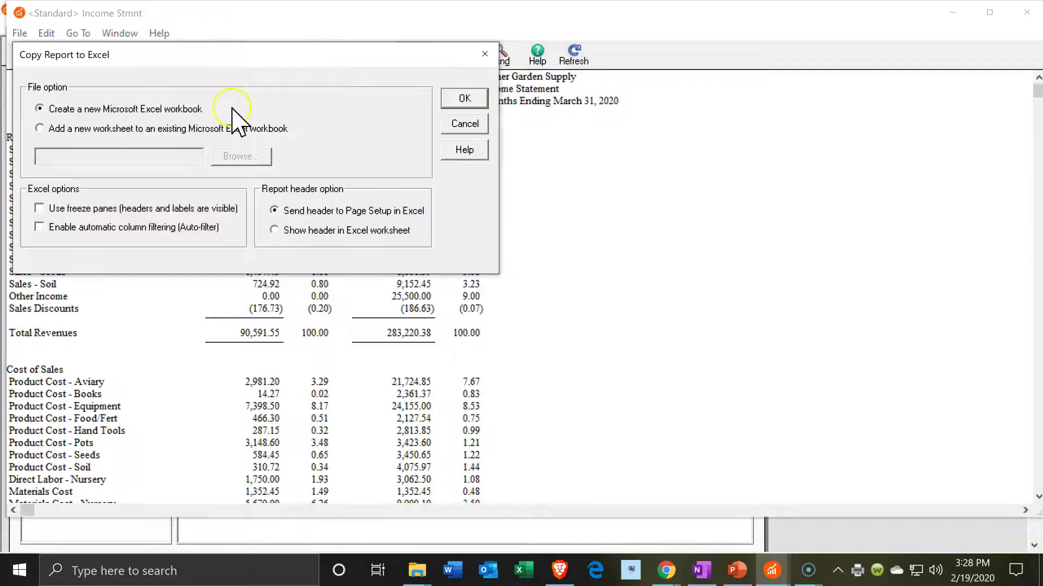
{"action": "left_click", "coordinate": [38, 127]}
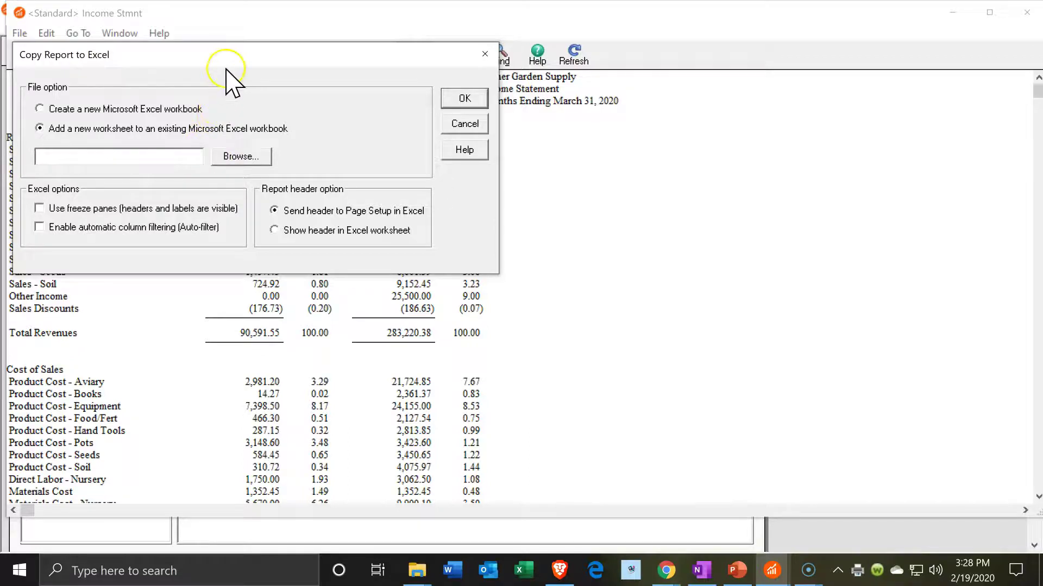
{"action": "left_click_drag", "start_coordinate": [225, 58], "coordinate": [409, 93]}
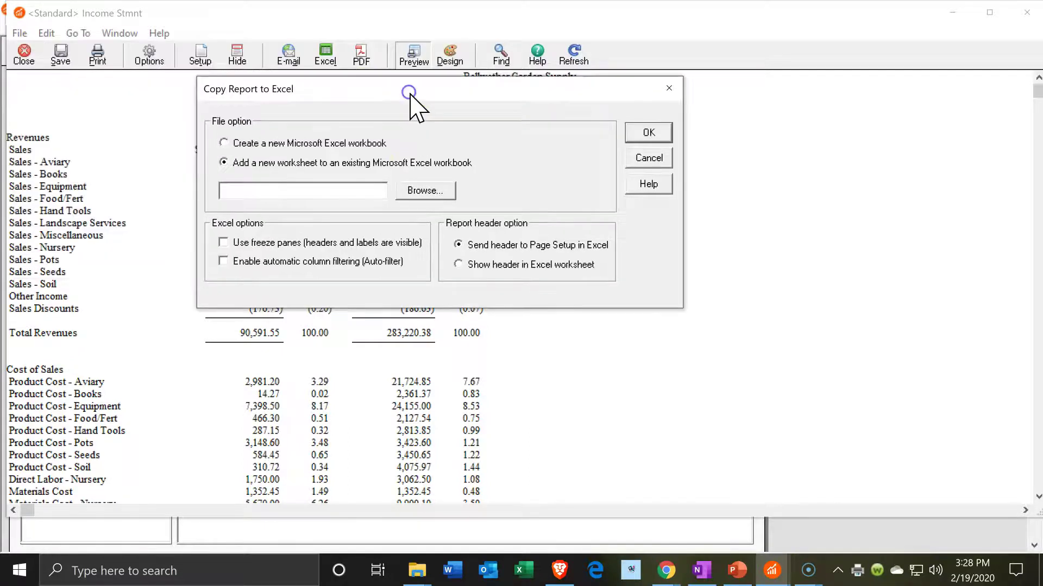
{"action": "left_click", "coordinate": [422, 193]}
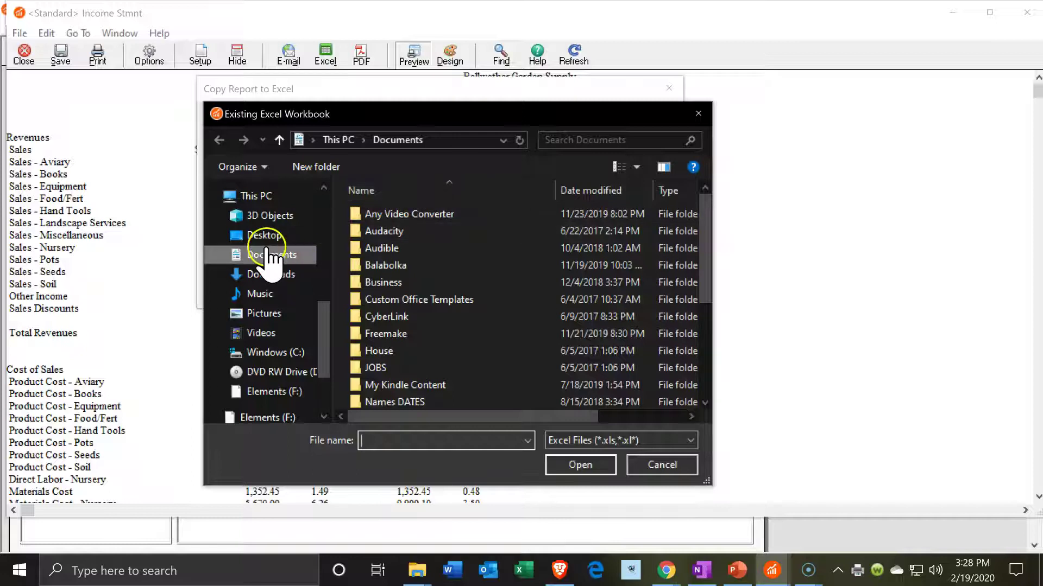
{"action": "left_click", "coordinate": [260, 235]}
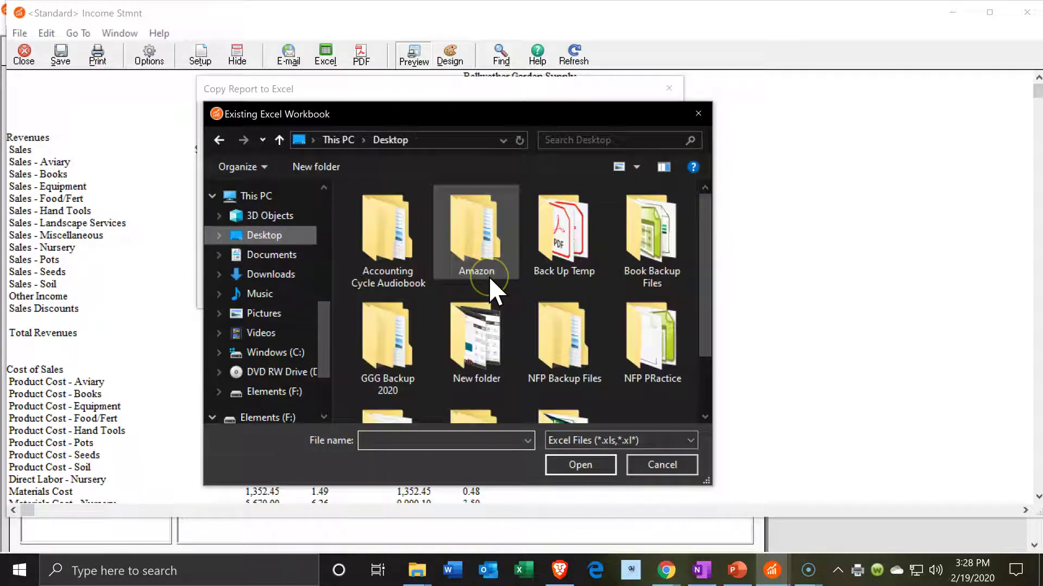
{"action": "scroll", "coordinate": [488, 276], "scroll_direction": "down", "scroll_amount": 2}
{"action": "double_click", "coordinate": [474, 370]}
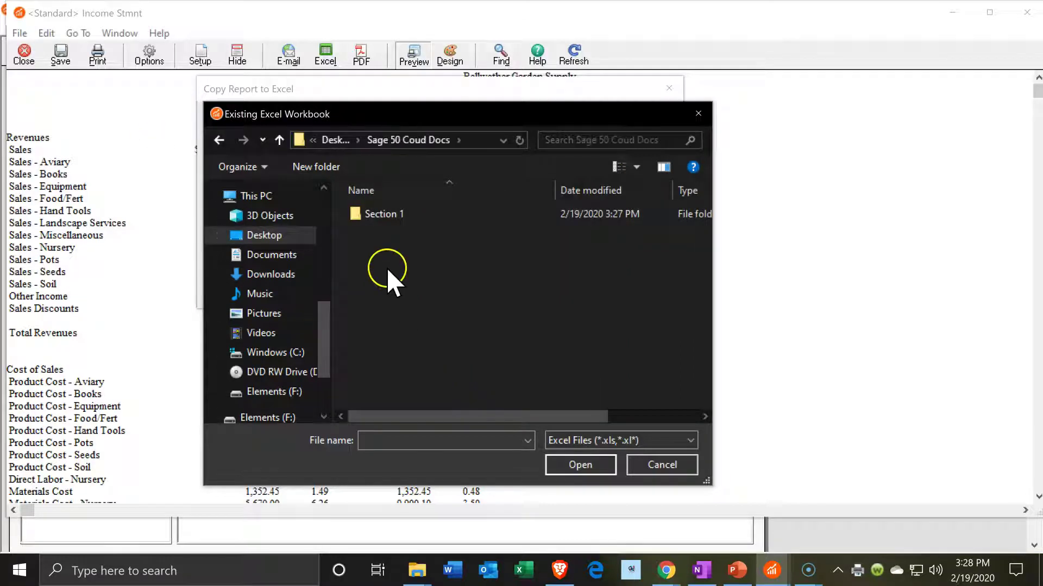
{"action": "double_click", "coordinate": [380, 221]}
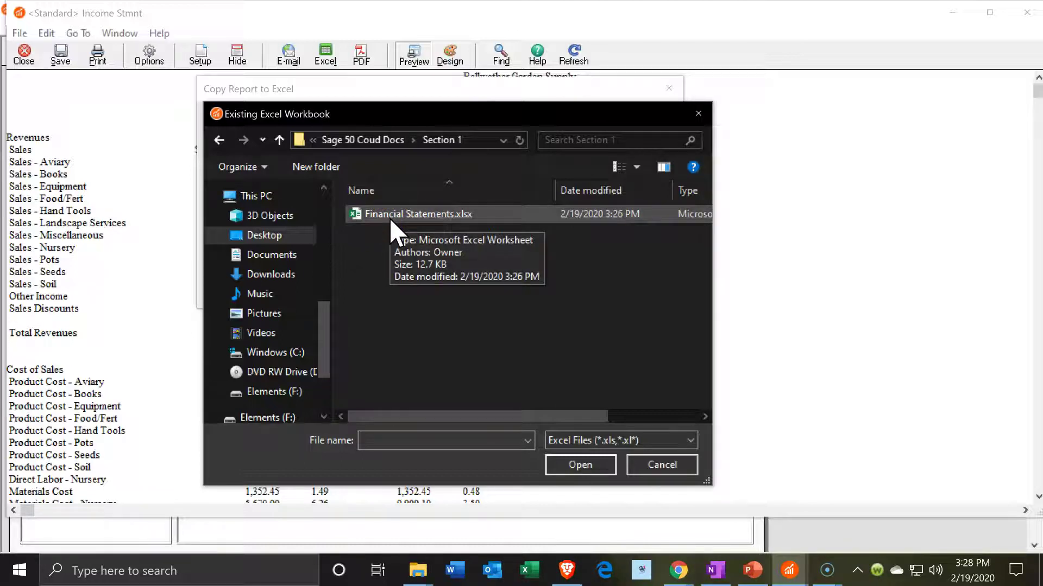
{"action": "left_click", "coordinate": [390, 217]}
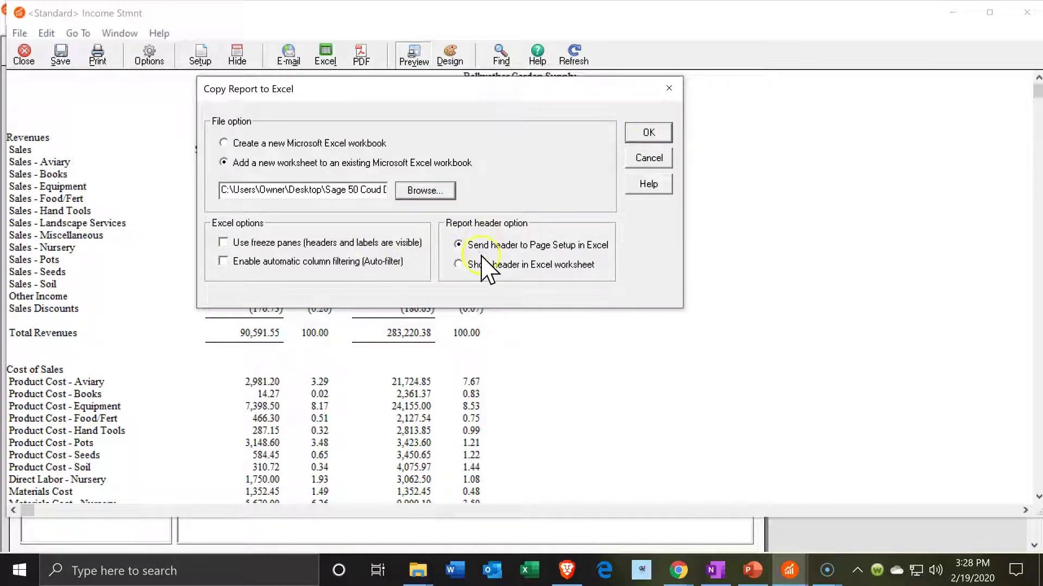
Choose to show the report header in the Excel worksheet and run the copy of the Income Statement
{"action": "left_click", "coordinate": [459, 264]}
{"action": "left_click", "coordinate": [644, 132]}
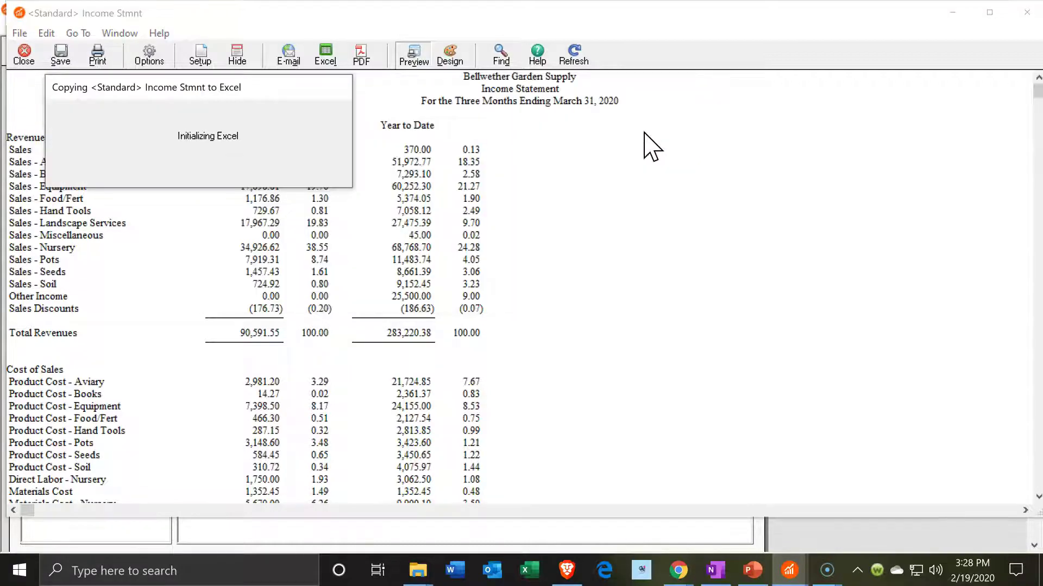
{"action": "left_click", "coordinate": [507, 283]}
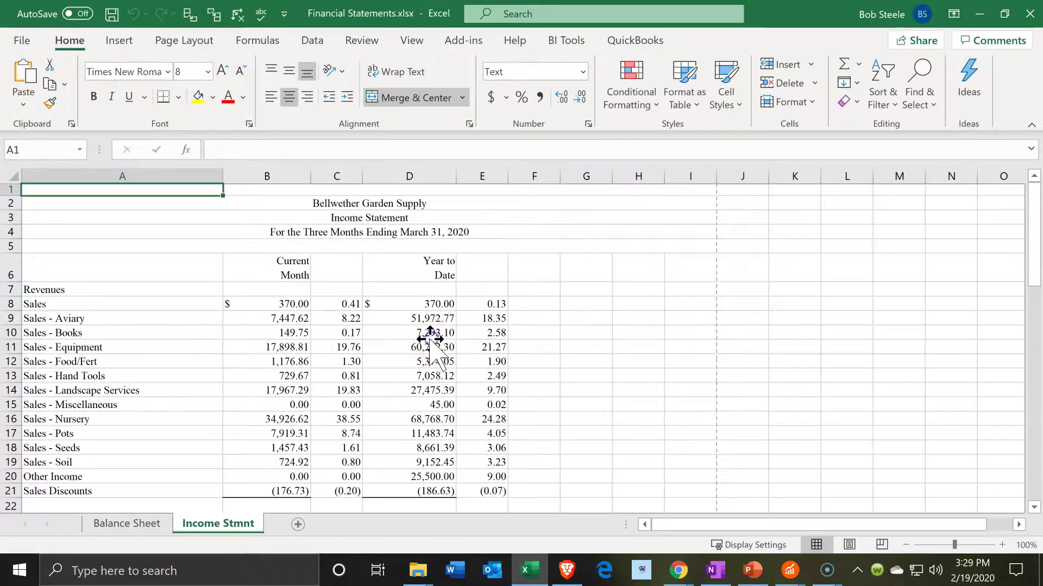
Examine the company name, date line and page layout of the exported Income Stmnt worksheet
{"action": "left_click", "coordinate": [424, 332]}
{"action": "left_click", "coordinate": [327, 230]}
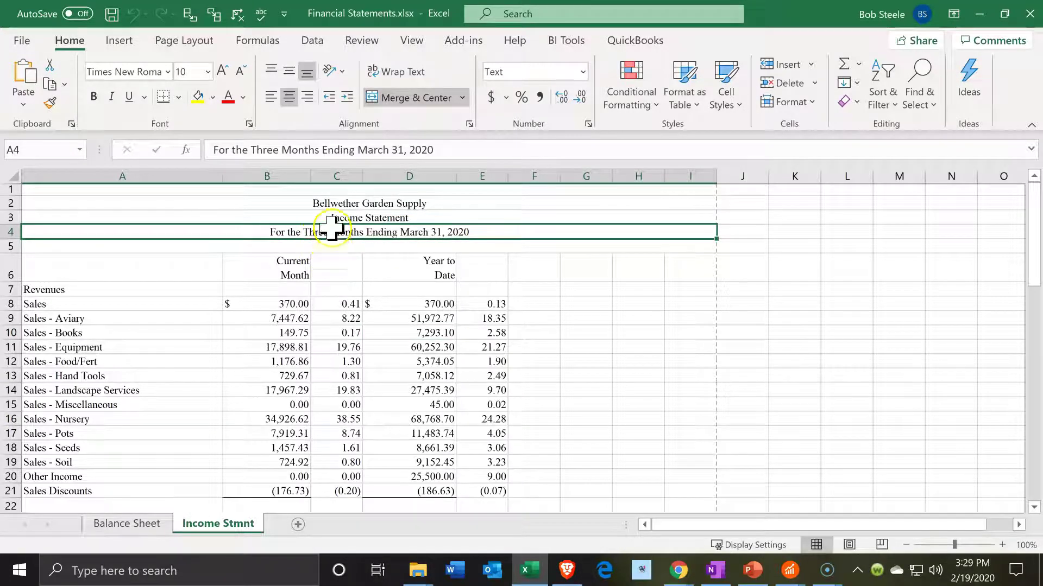
{"action": "left_click", "coordinate": [332, 205]}
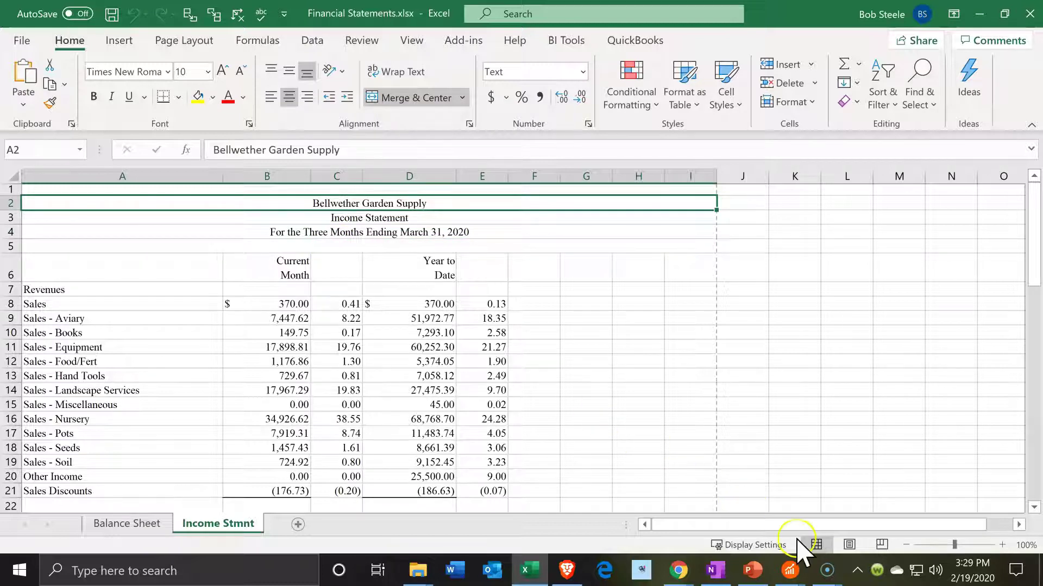
{"action": "left_click", "coordinate": [849, 545]}
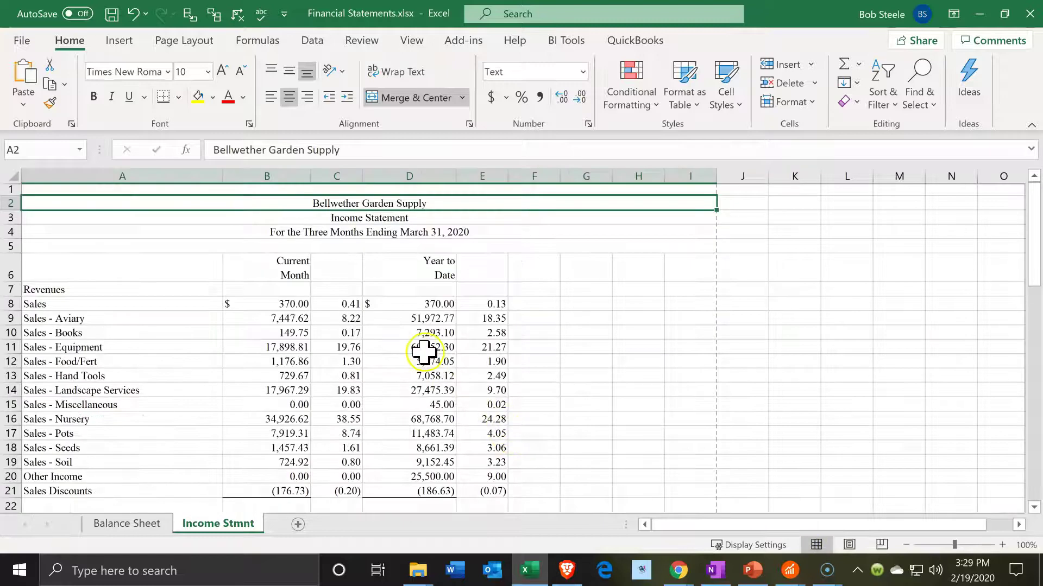
{"action": "left_click", "coordinate": [407, 304]}
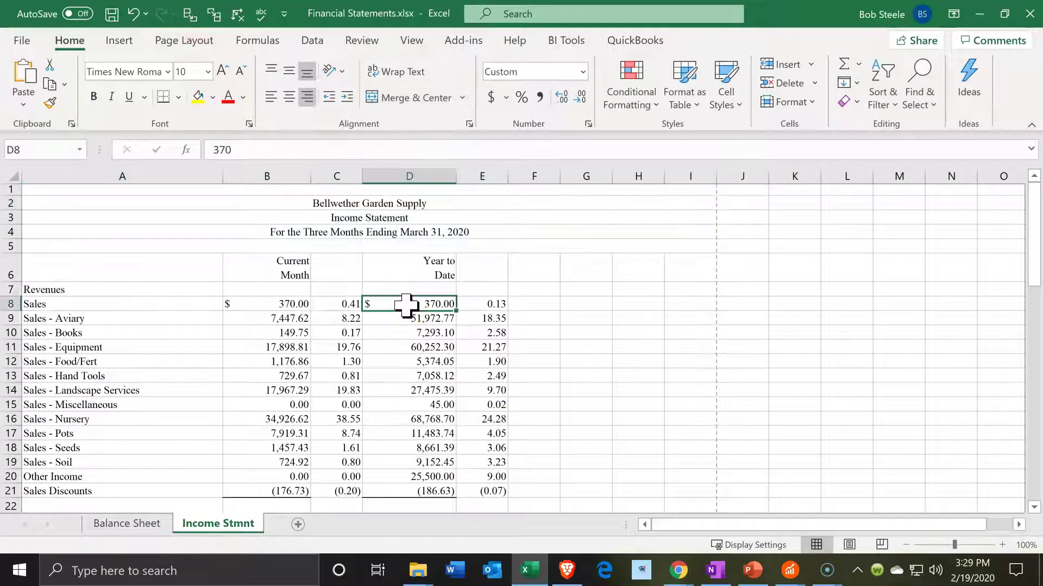
Unmerge the company name, Income Statement and period title cells in rows 2 to 4 of the Income Stmnt sheet
{"action": "left_click", "coordinate": [342, 205]}
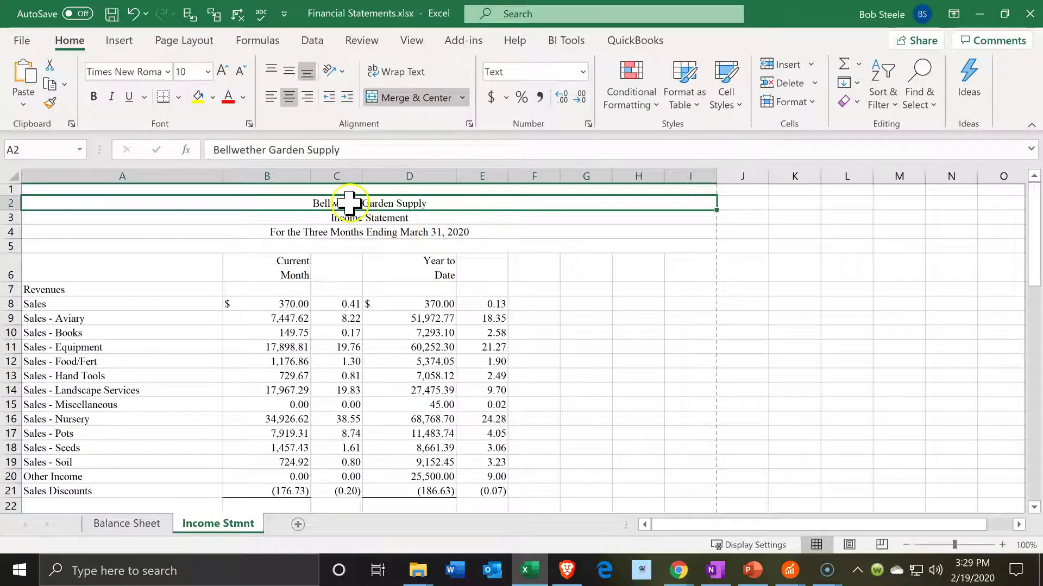
{"action": "left_click", "coordinate": [380, 104]}
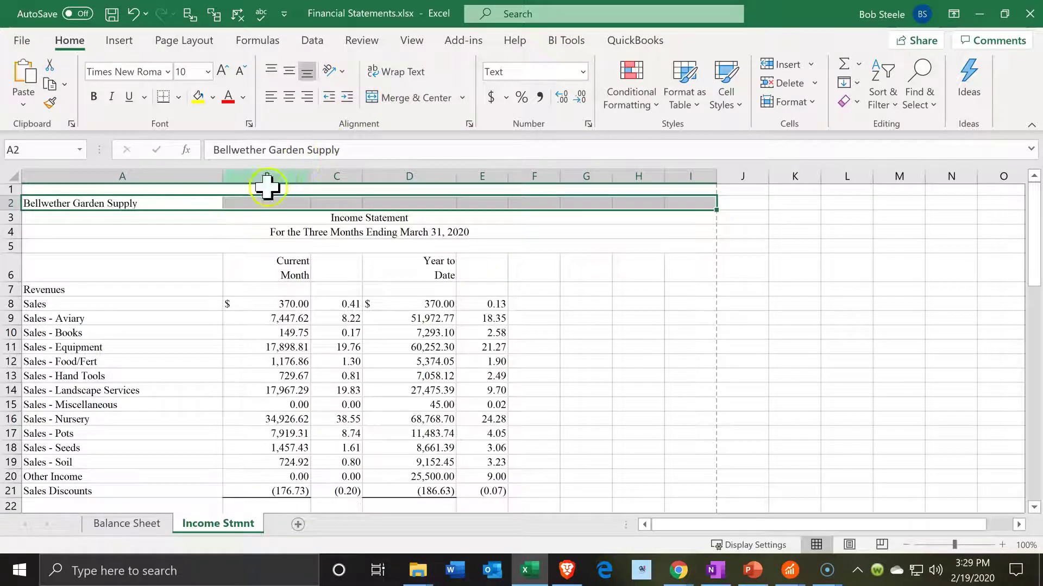
{"action": "left_click", "coordinate": [210, 220]}
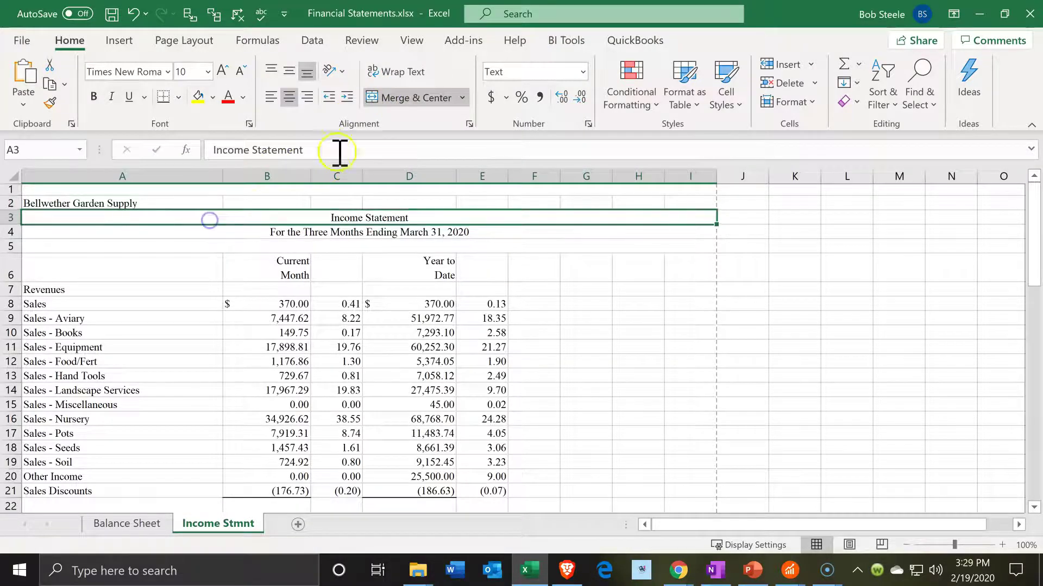
{"action": "left_click", "coordinate": [387, 99]}
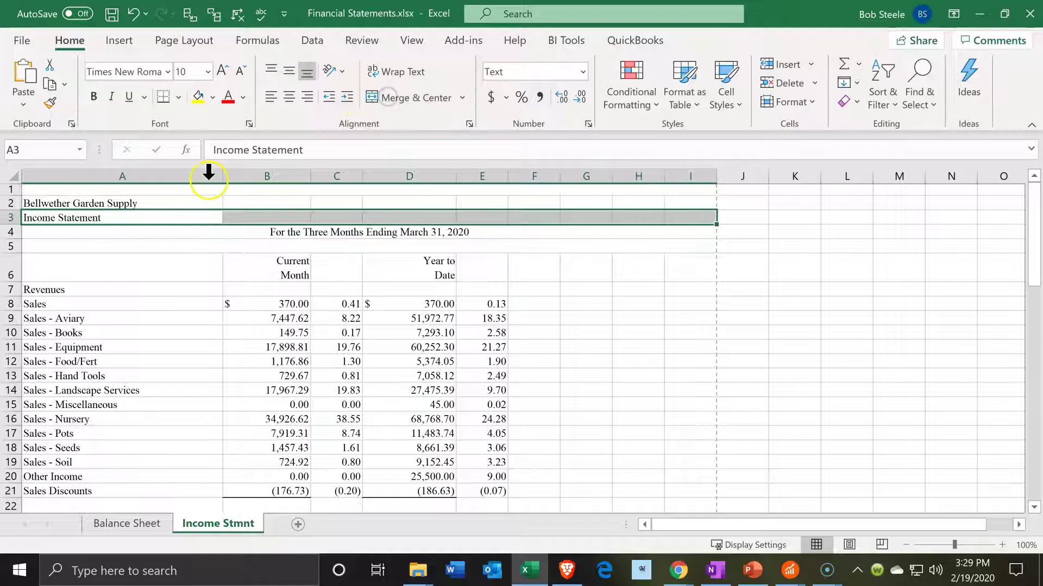
{"action": "left_click", "coordinate": [154, 235]}
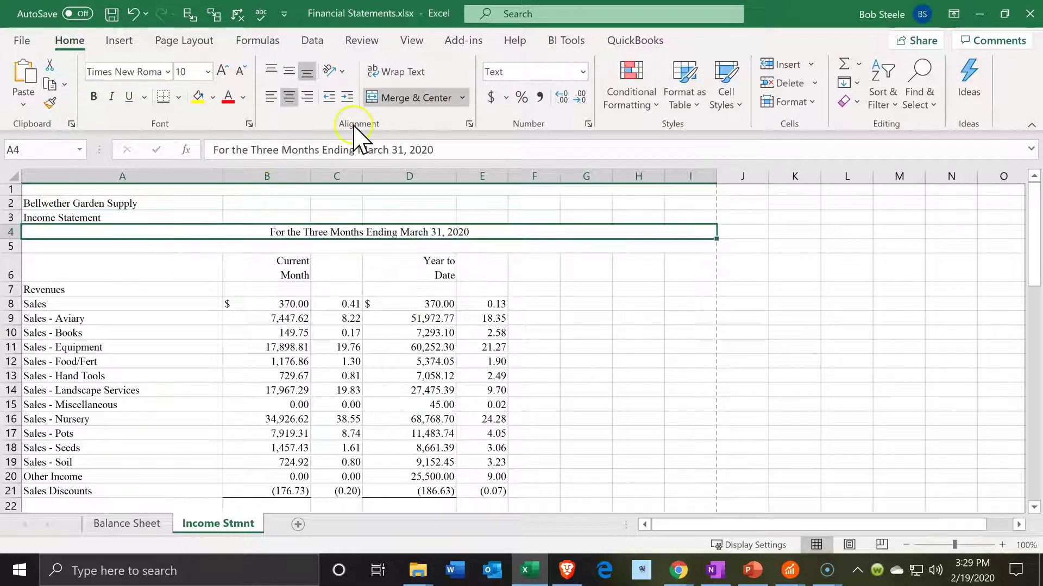
{"action": "left_click", "coordinate": [392, 97]}
{"action": "left_click", "coordinate": [369, 376]}
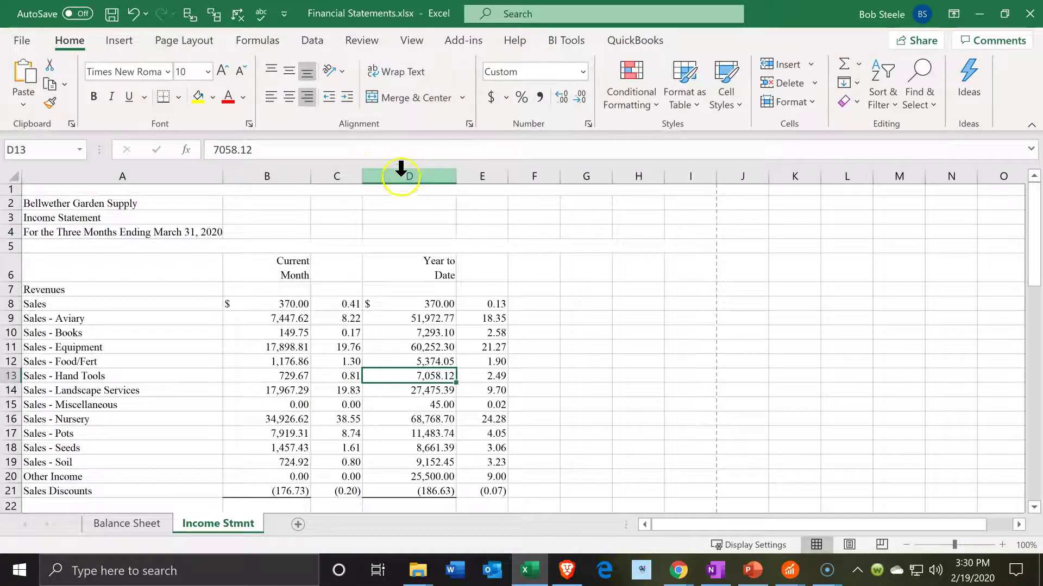
Delete columns D through G, including the Year to Date figures, from the Income Stmnt sheet
{"action": "left_click_drag", "start_coordinate": [403, 165], "coordinate": [604, 202]}
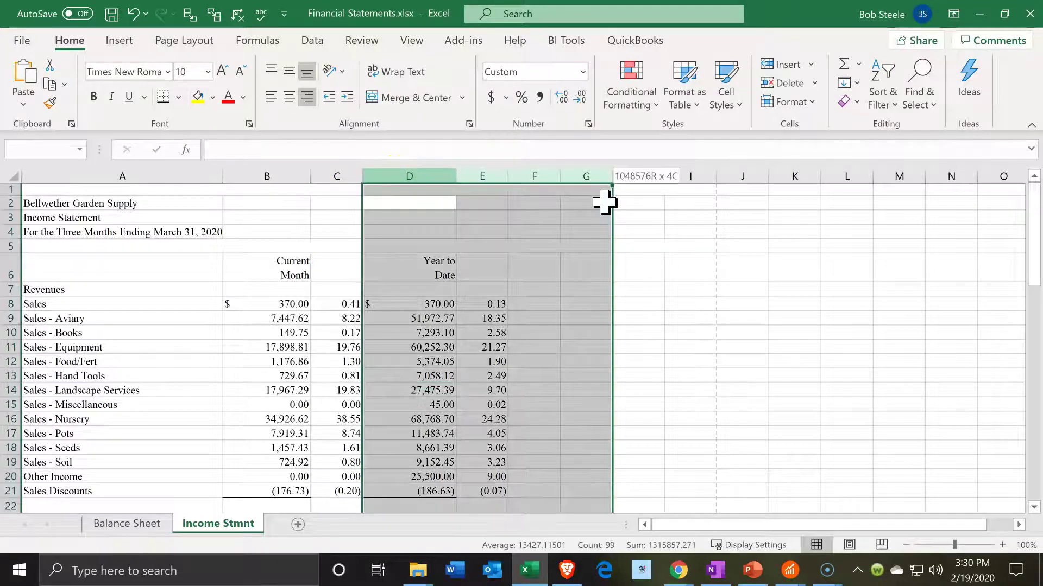
{"action": "left_click", "coordinate": [442, 242]}
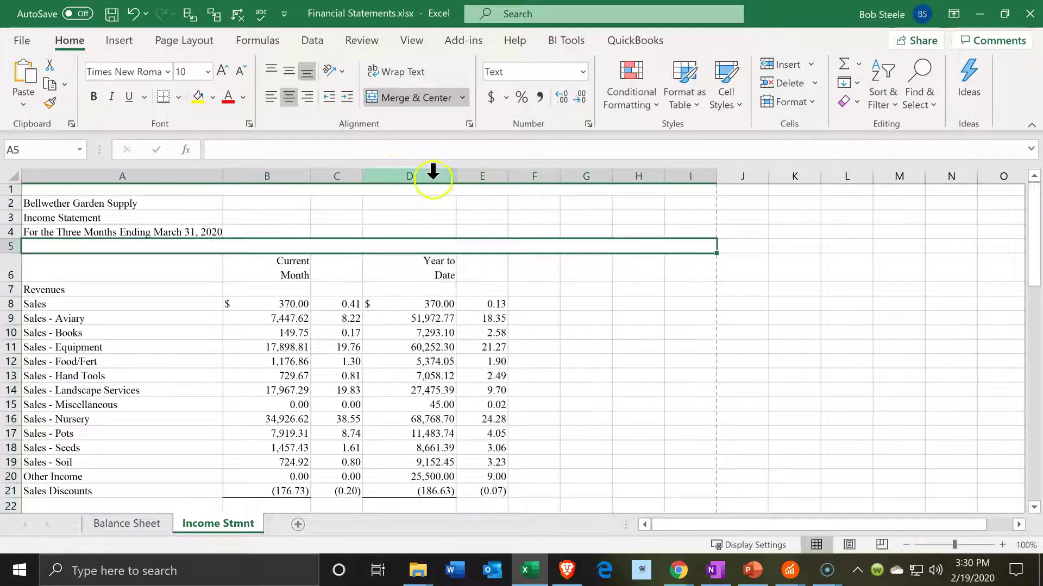
{"action": "left_click_drag", "start_coordinate": [433, 176], "coordinate": [572, 268]}
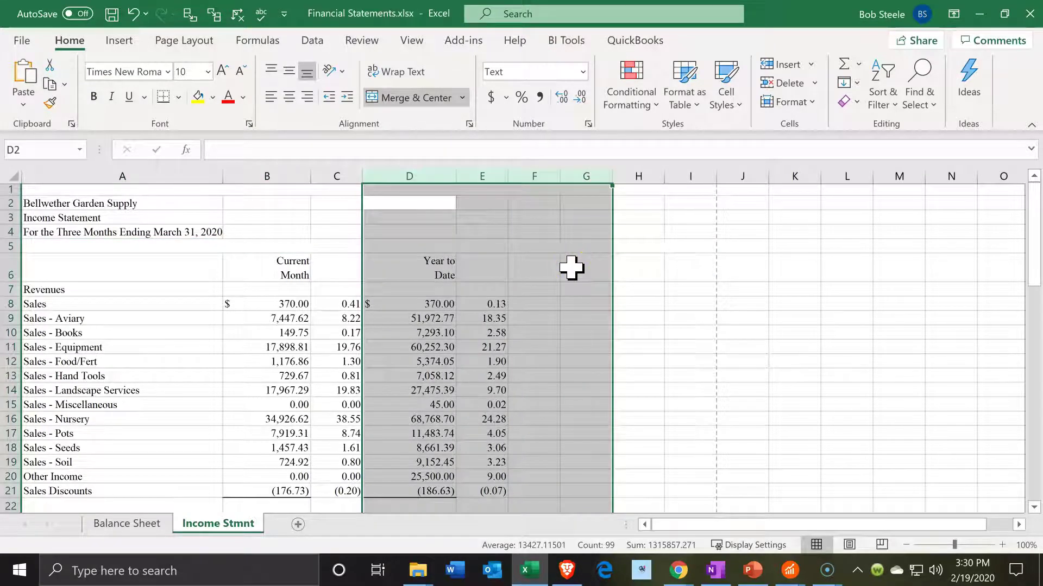
{"action": "right_click", "coordinate": [572, 263]}
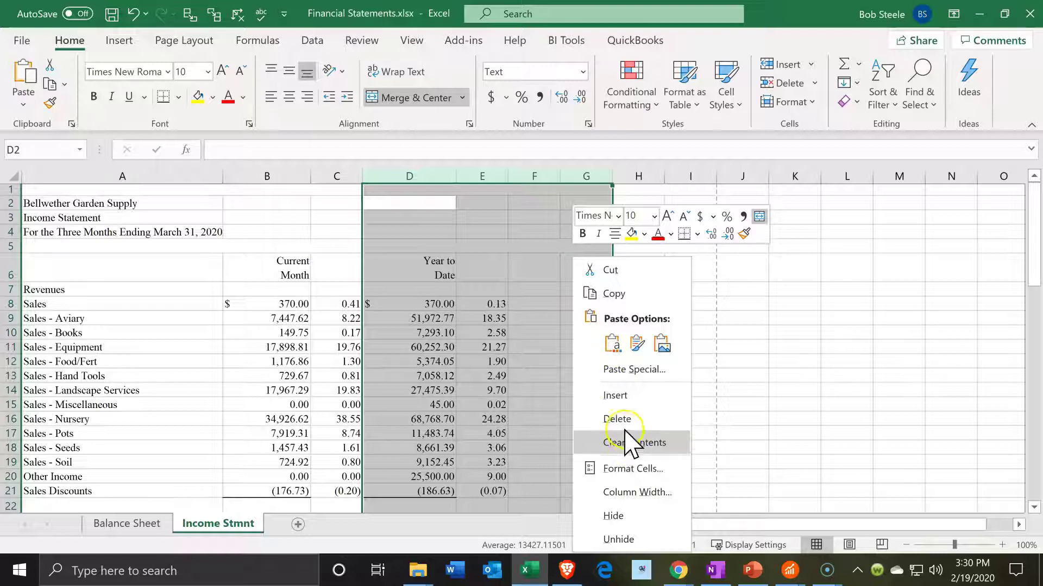
{"action": "left_click", "coordinate": [619, 421]}
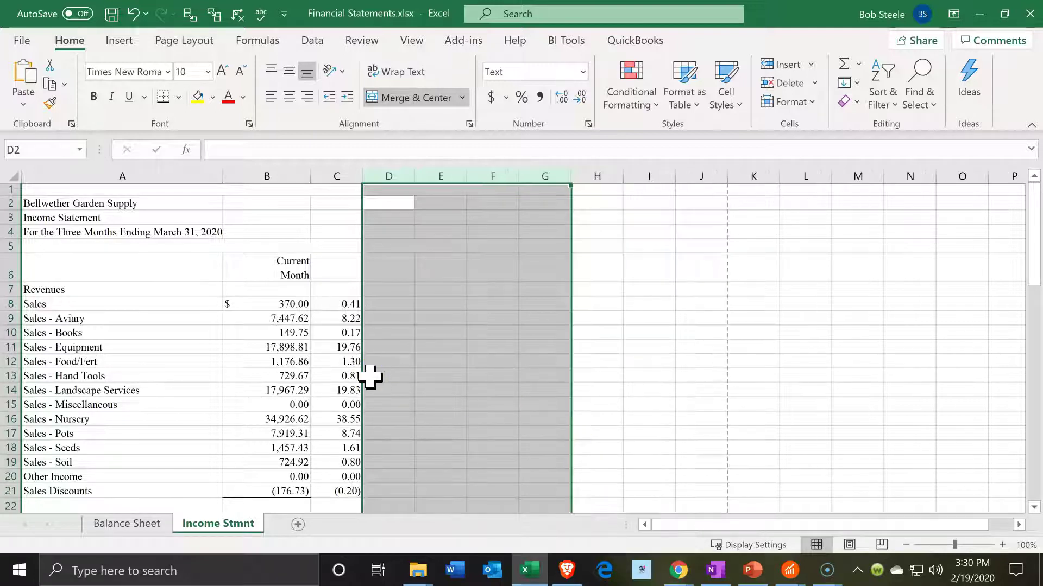
{"action": "left_click", "coordinate": [370, 377]}
Unmerge the blank merged cell in row 5 above the Current Month heading
{"action": "left_click", "coordinate": [88, 246]}
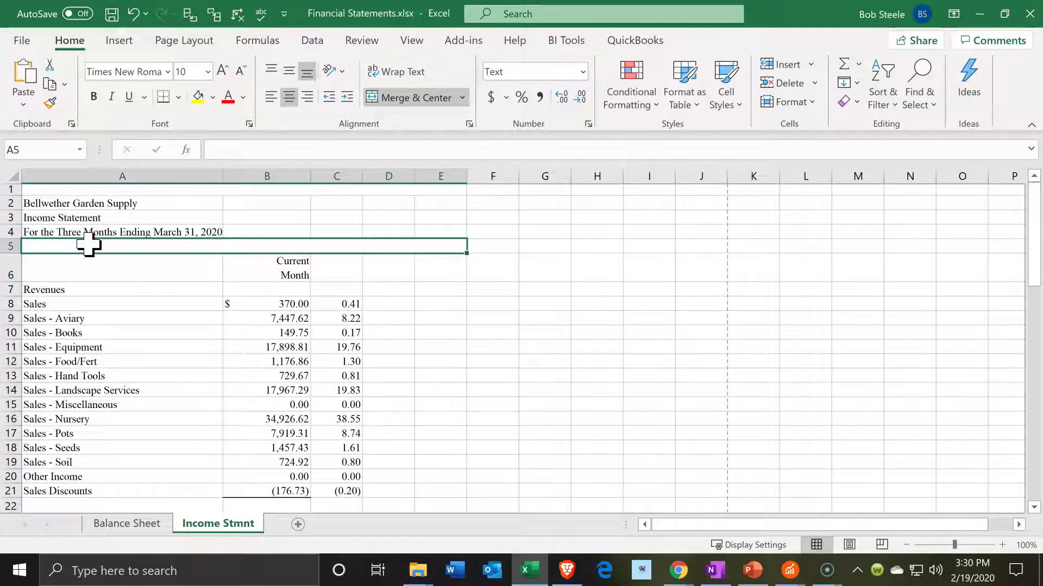
{"action": "left_click", "coordinate": [414, 99]}
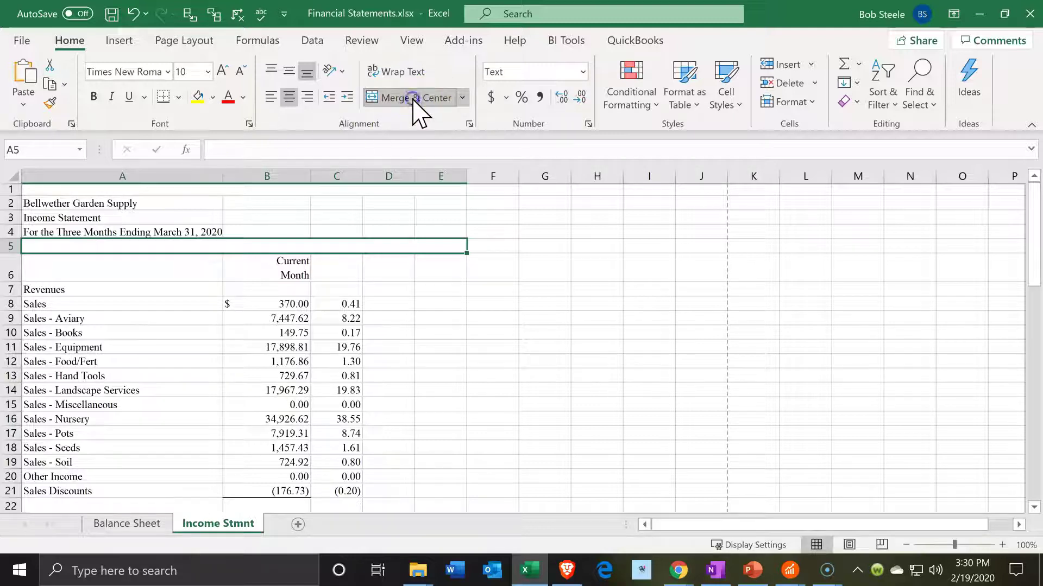
{"action": "left_click", "coordinate": [370, 348]}
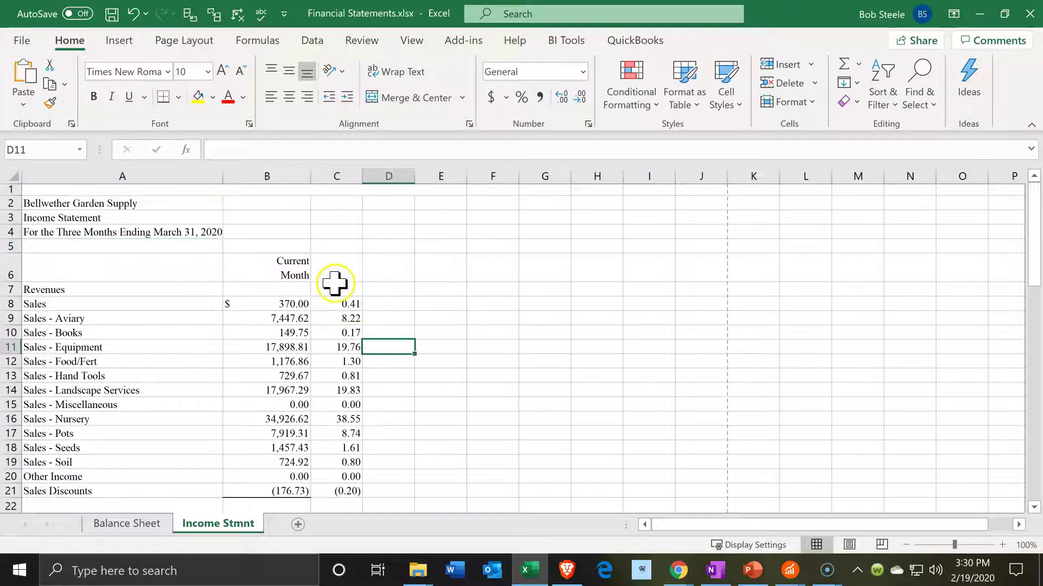
Inspect the formula in cell C8 beside the Sales amount and leave it as is
{"action": "left_click", "coordinate": [332, 306]}
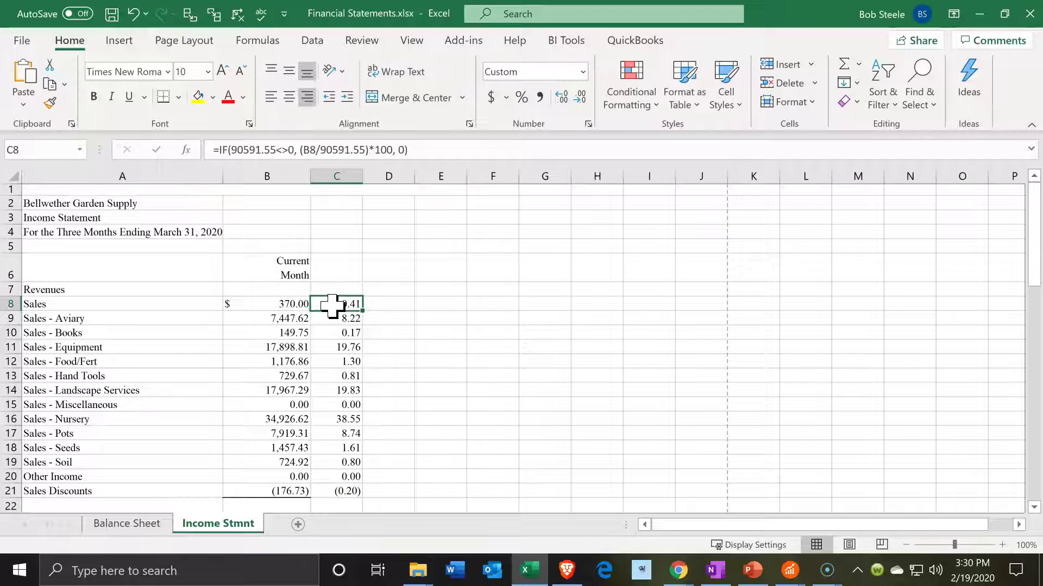
{"action": "double_click", "coordinate": [336, 305]}
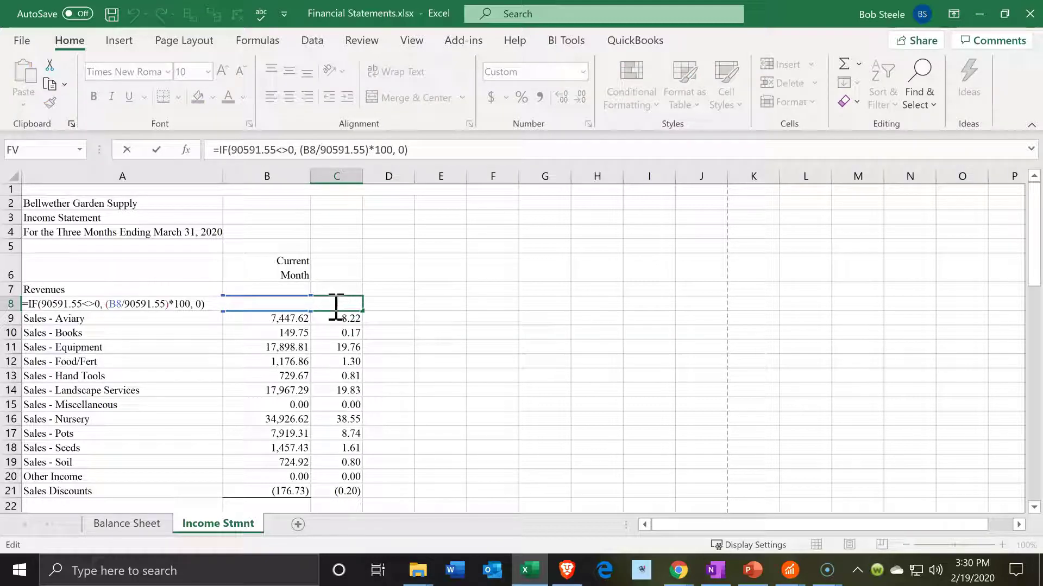
{"action": "key", "text": "Return"}
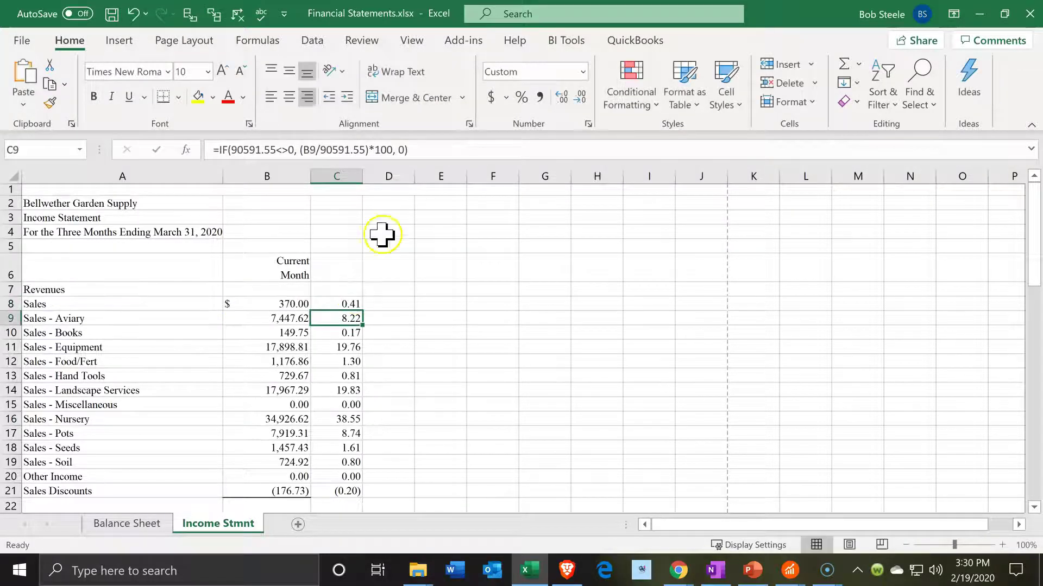
Format all of column C with the Percentage number format and check the figures down to Total Revenues
{"action": "left_click", "coordinate": [338, 176]}
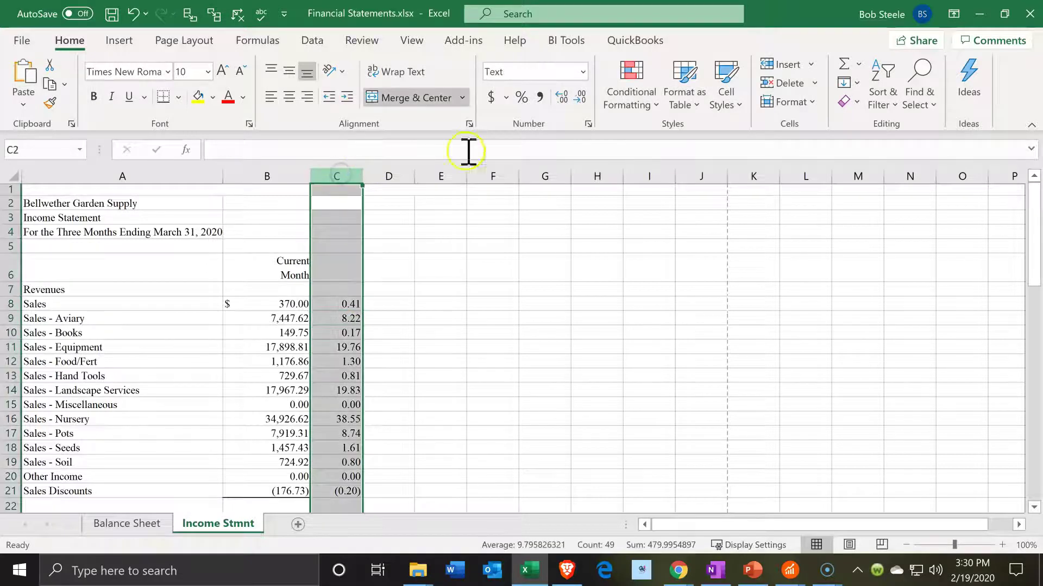
{"action": "left_click", "coordinate": [522, 98]}
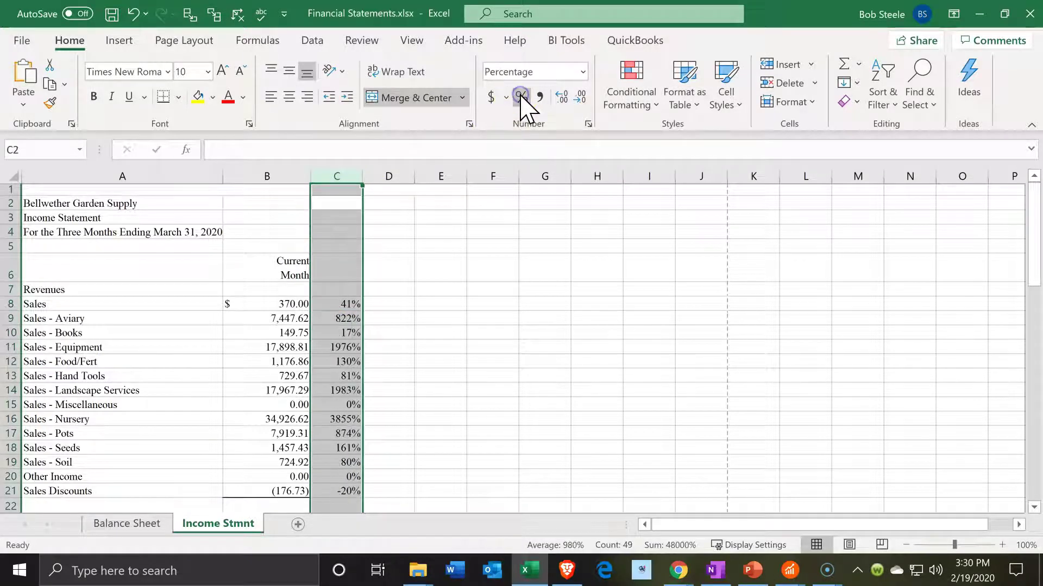
{"action": "left_click_drag", "start_coordinate": [529, 256], "coordinate": [463, 287]}
{"action": "left_click", "coordinate": [342, 319]}
{"action": "scroll", "coordinate": [144, 344], "scroll_direction": "down", "scroll_amount": 1}
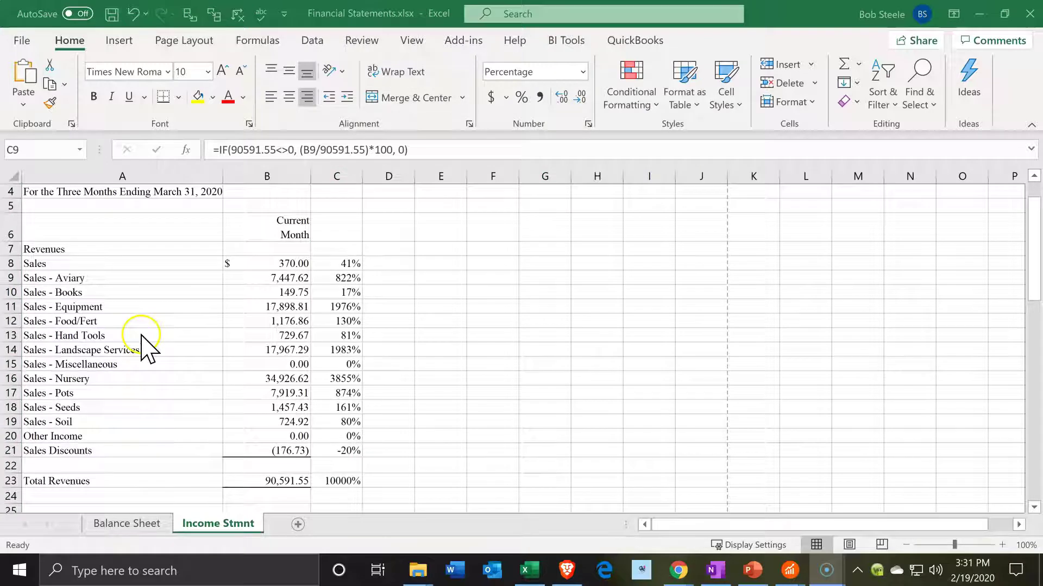
{"action": "scroll", "coordinate": [140, 335], "scroll_direction": "up", "scroll_amount": 1}
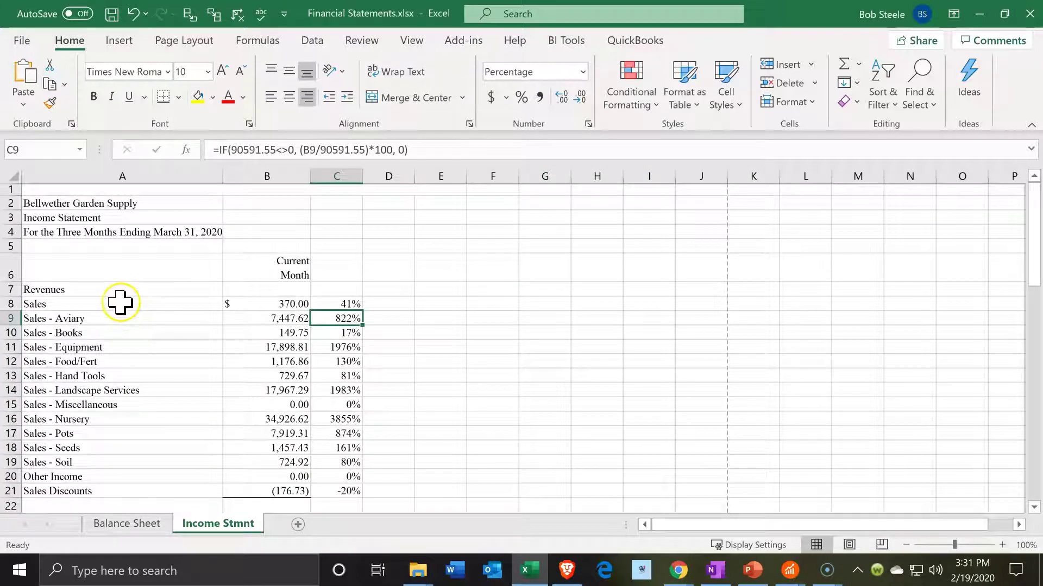
Centre the company name across cells A2 to J2 with Center Across Selection, leaving the cells unmerged
{"action": "left_click_drag", "start_coordinate": [98, 201], "coordinate": [692, 203]}
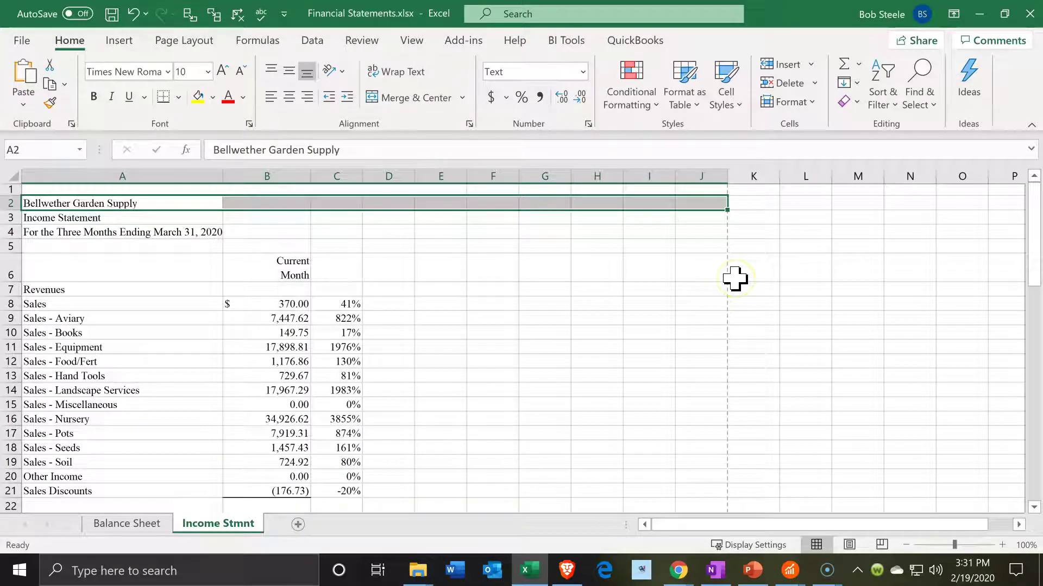
{"action": "right_click", "coordinate": [181, 205]}
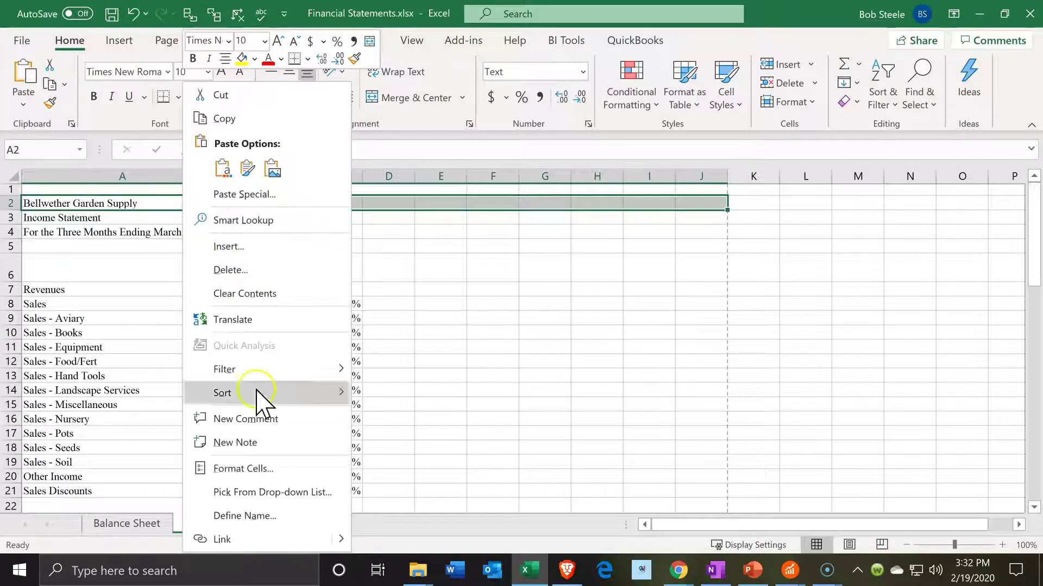
{"action": "left_click", "coordinate": [270, 469]}
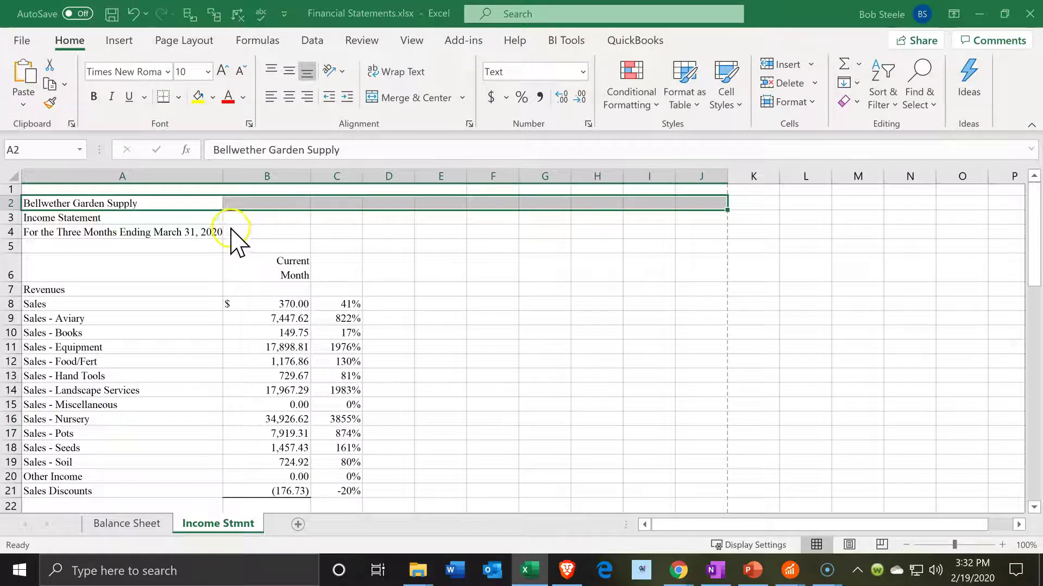
{"action": "left_click", "coordinate": [142, 146]}
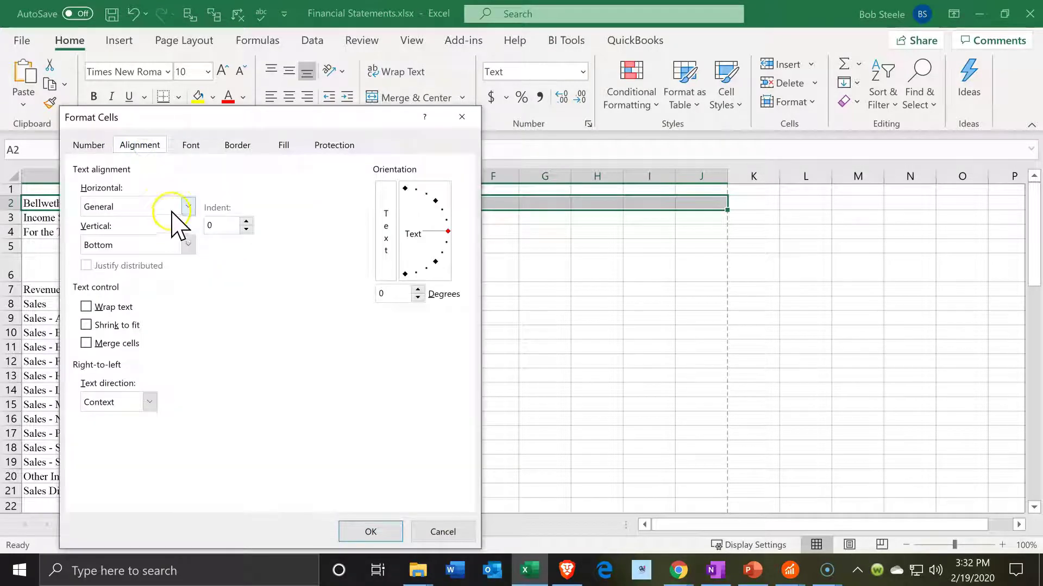
{"action": "left_click", "coordinate": [190, 206]}
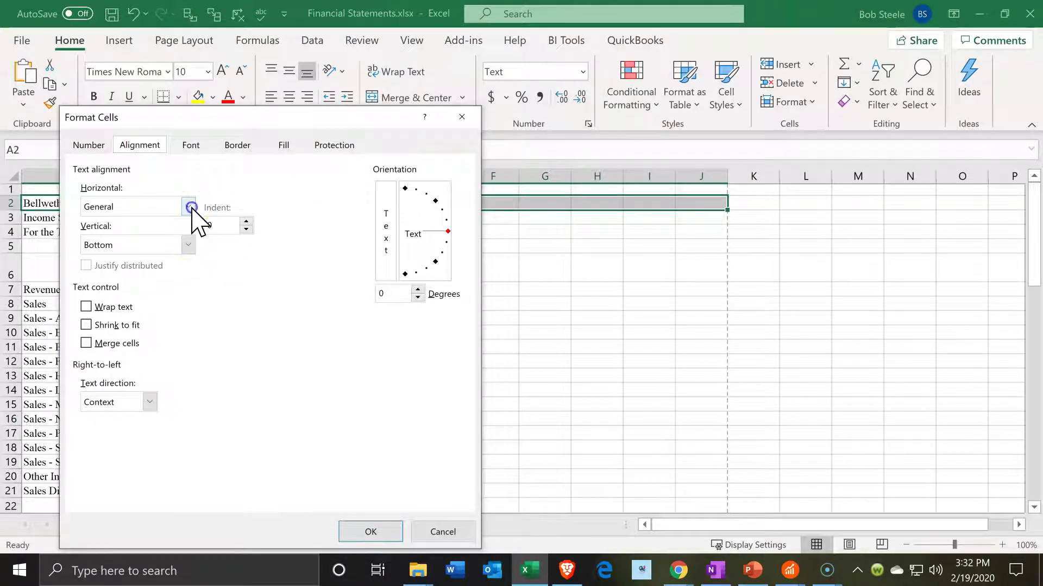
{"action": "left_click", "coordinate": [167, 297]}
{"action": "left_click", "coordinate": [370, 535]}
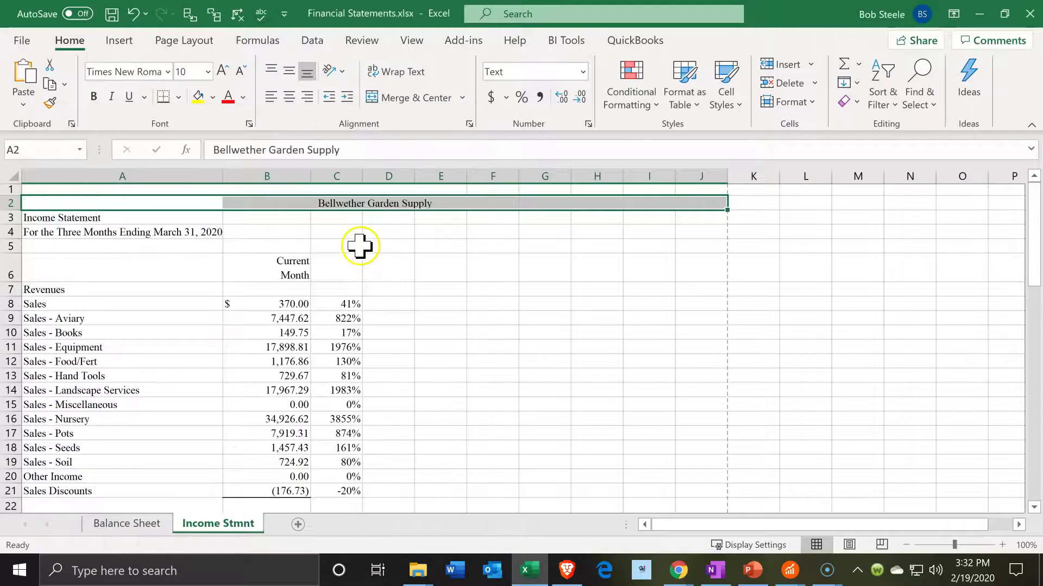
{"action": "left_click", "coordinate": [359, 246]}
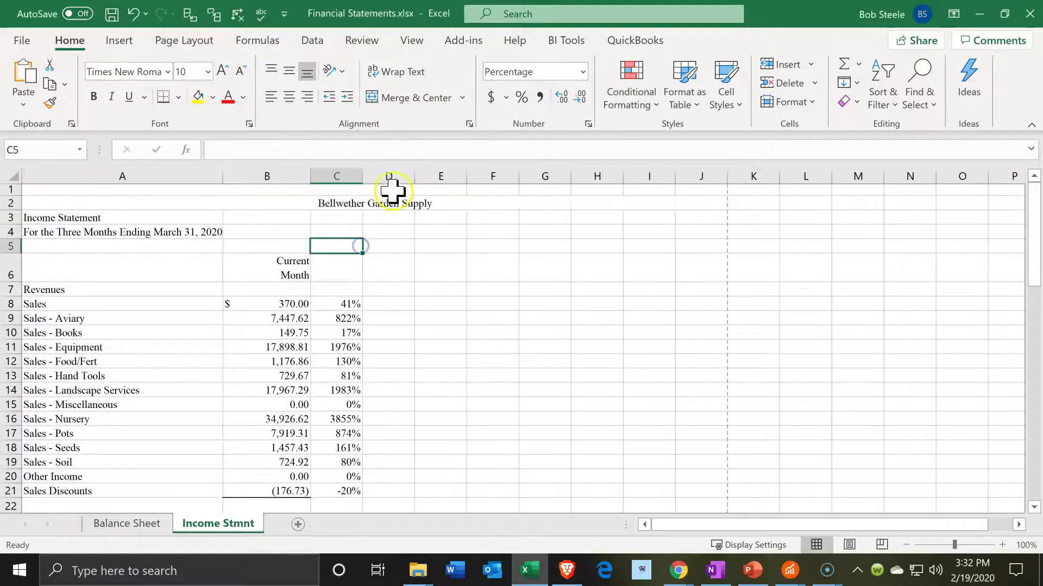
Examine whether the individual cells under the centred company name in row 2 are merged, and compare them with row 1
{"action": "left_click", "coordinate": [525, 194]}
{"action": "left_click", "coordinate": [524, 202]}
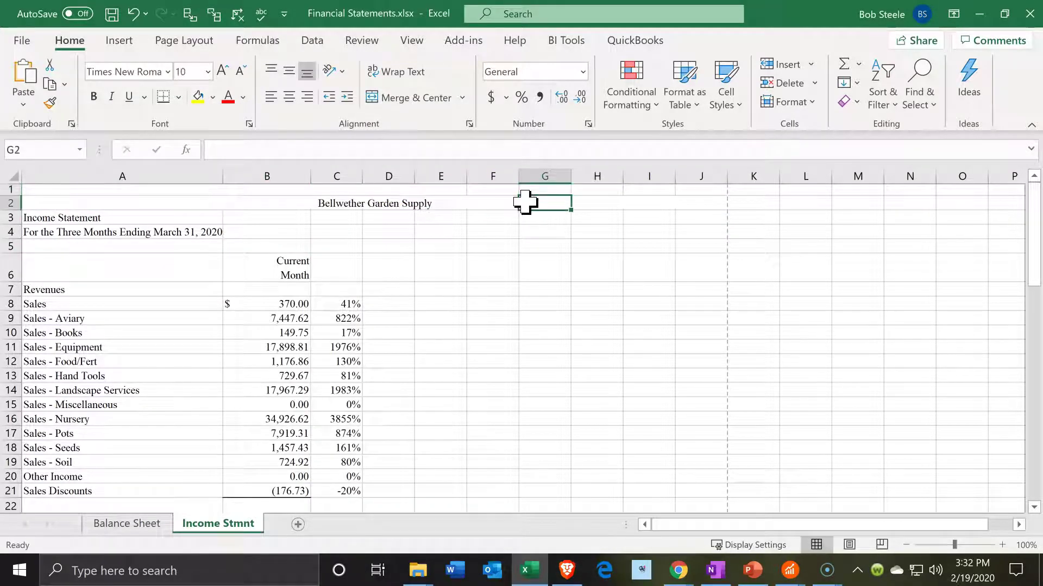
{"action": "key", "text": "Left"}
{"action": "key", "text": "Left"}
{"action": "key", "text": "Left"}
{"action": "key", "text": "Left"}
{"action": "key", "text": "Left"}
{"action": "key", "text": "Left"}
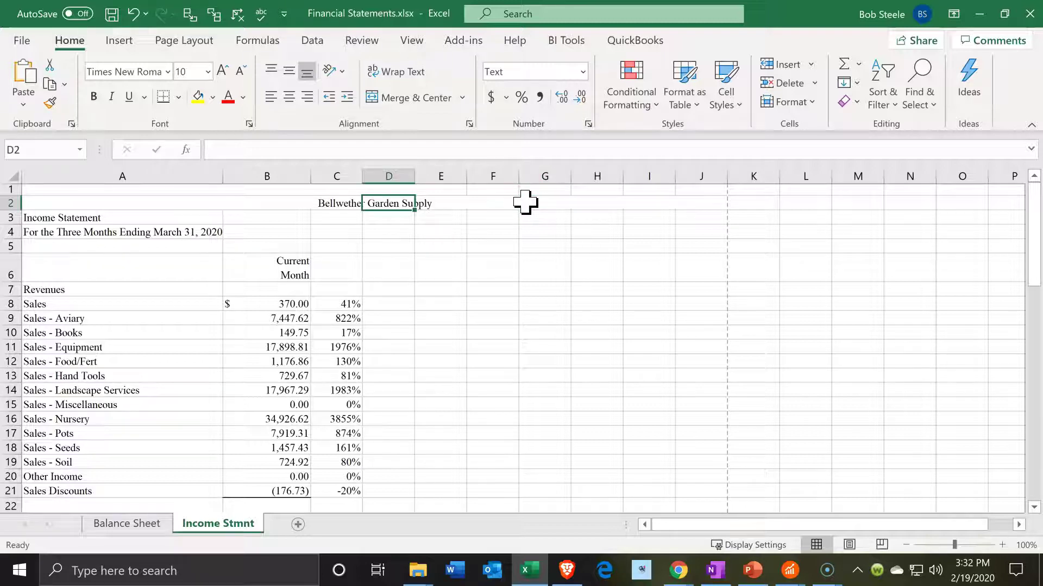
{"action": "key", "text": "Up"}
{"action": "key", "text": "Right"}
{"action": "key", "text": "Left"}
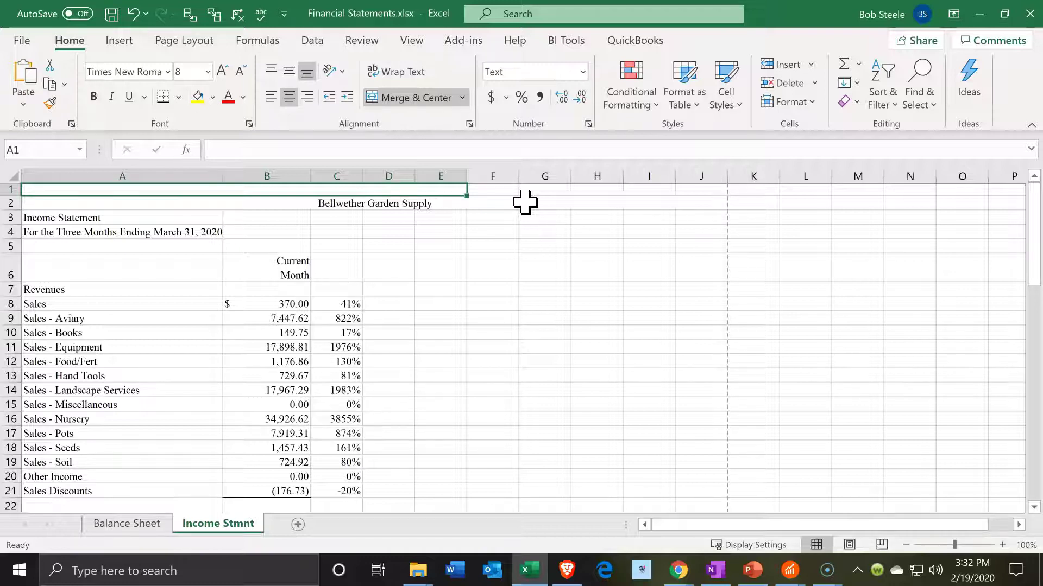
Copy the centring format of A2:J2 to the Income Statement title and the period line in rows 3 and 4 with Format Painter
{"action": "left_click", "coordinate": [103, 204]}
{"action": "left_click_drag", "start_coordinate": [233, 206], "coordinate": [712, 198]}
{"action": "left_click", "coordinate": [52, 104]}
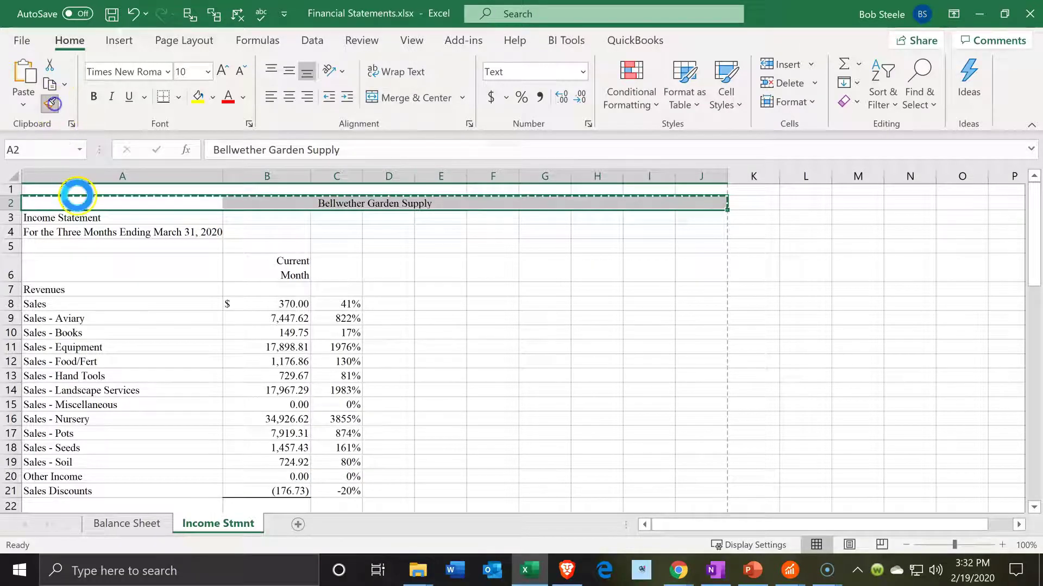
{"action": "mouse_move", "coordinate": [83, 214]}
{"action": "left_mouse_down"}
{"action": "mouse_move", "coordinate": [383, 206]}
{"action": "mouse_move", "coordinate": [706, 224]}
{"action": "left_mouse_up"}
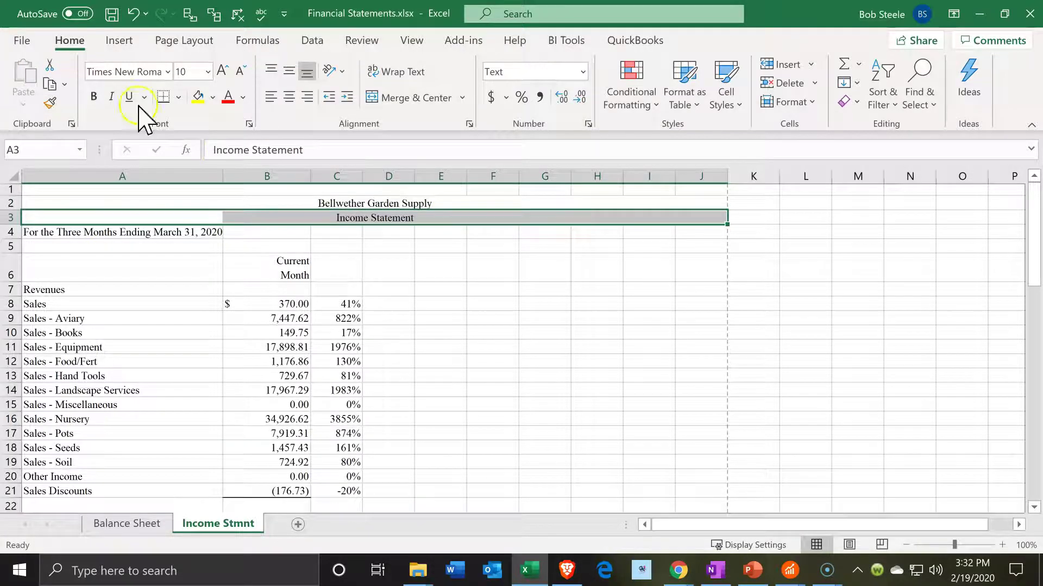
{"action": "left_click", "coordinate": [51, 103]}
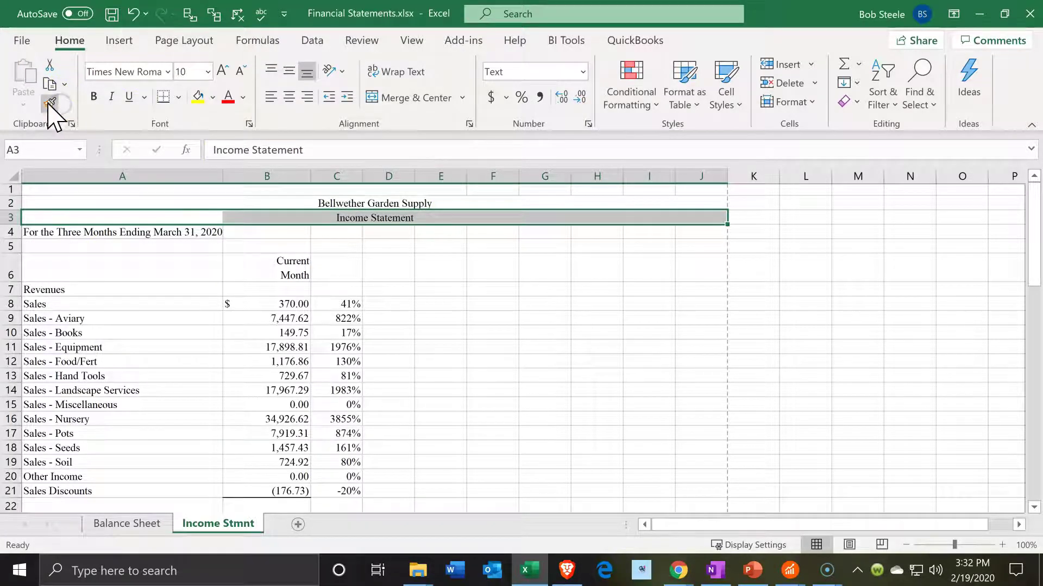
{"action": "left_click_drag", "start_coordinate": [121, 234], "coordinate": [705, 235]}
{"action": "left_click", "coordinate": [642, 299]}
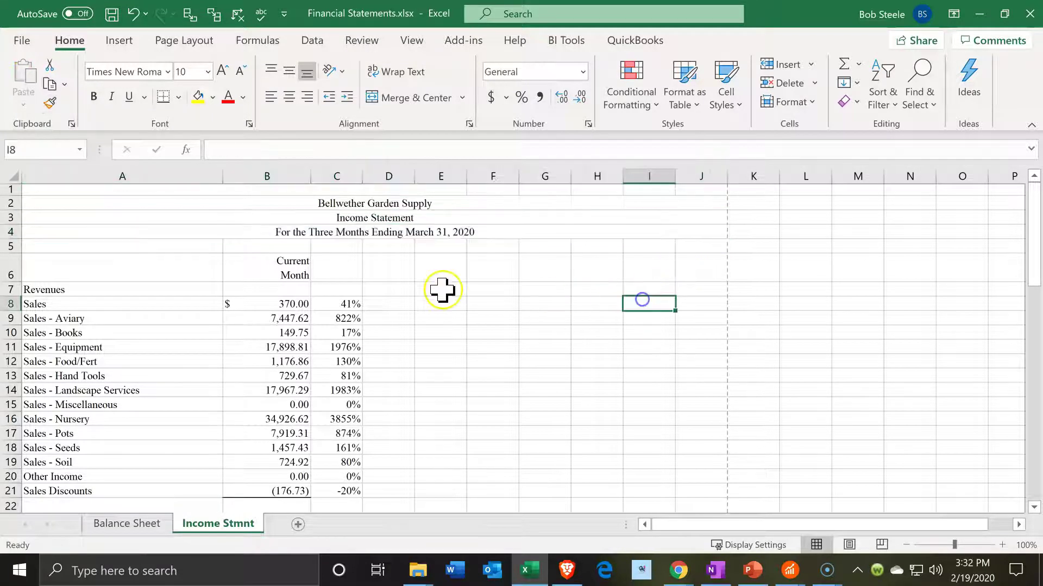
{"action": "left_click_drag", "start_coordinate": [321, 251], "coordinate": [116, 249]}
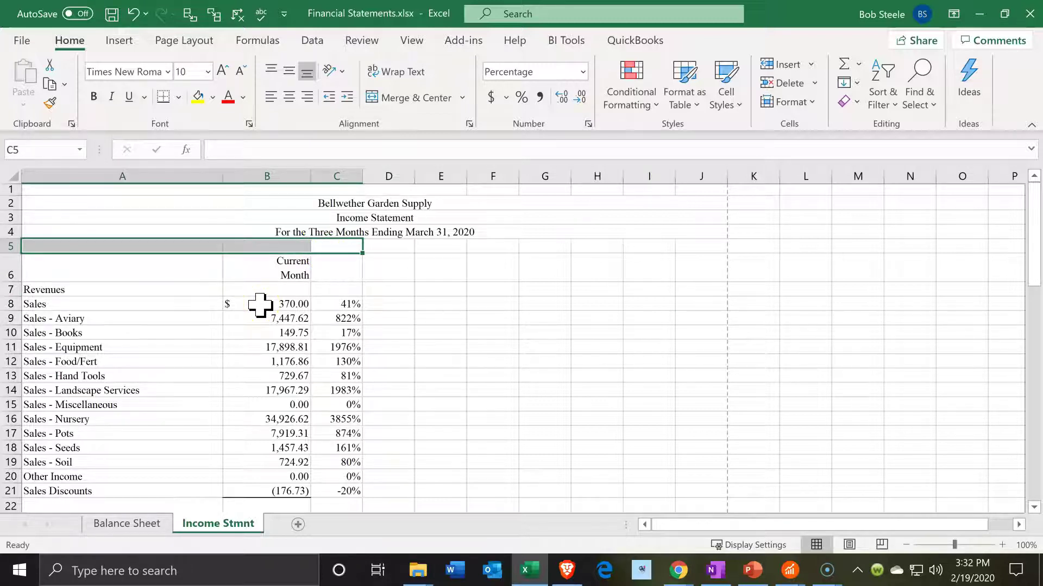
{"action": "left_click", "coordinate": [282, 289]}
{"action": "left_click", "coordinate": [283, 319]}
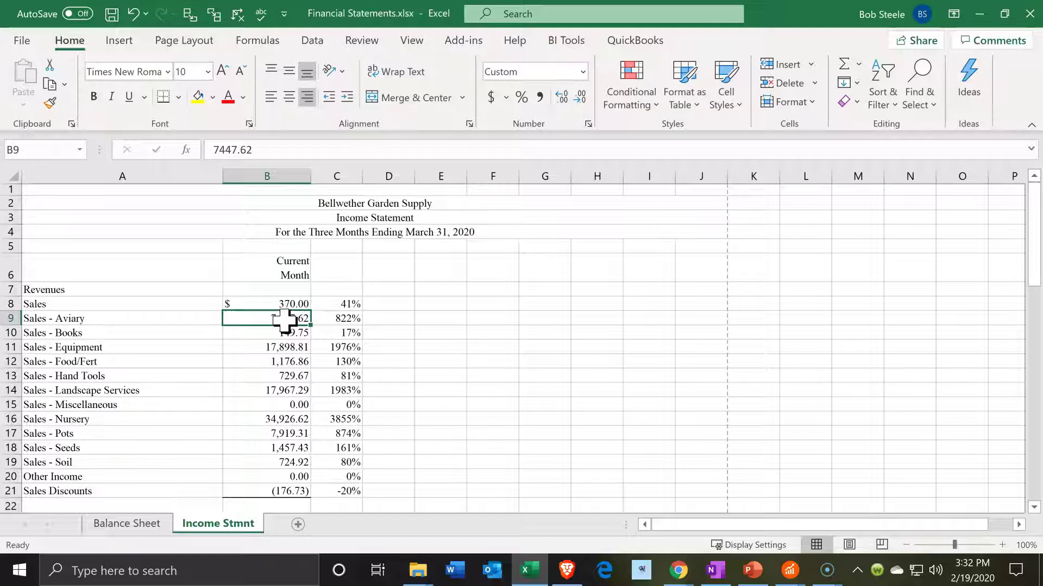
{"action": "left_click", "coordinate": [253, 416]}
Open the print settings and set them to print the entire workbook
{"action": "left_click", "coordinate": [22, 41]}
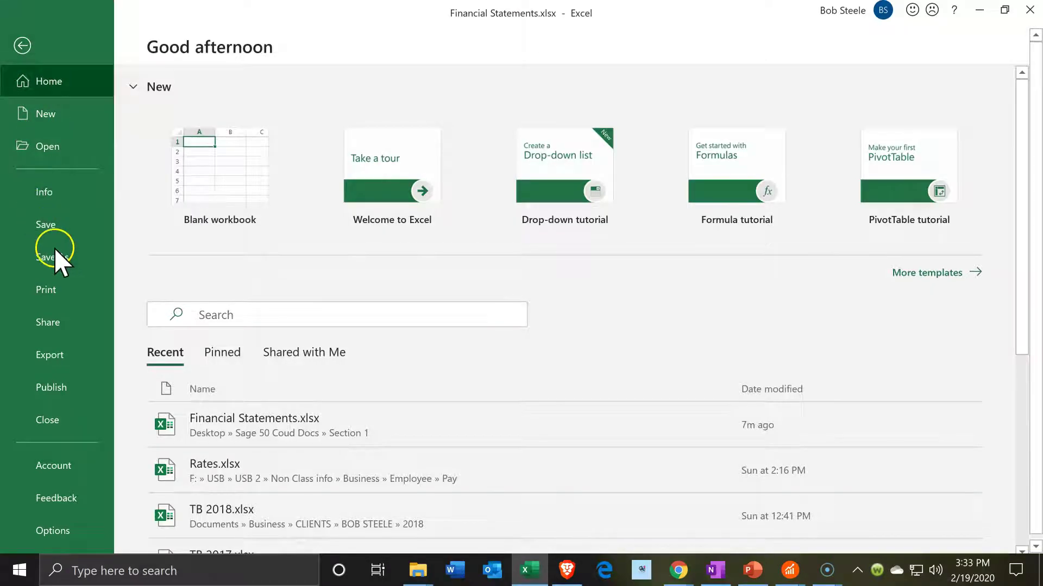
{"action": "left_click", "coordinate": [50, 292]}
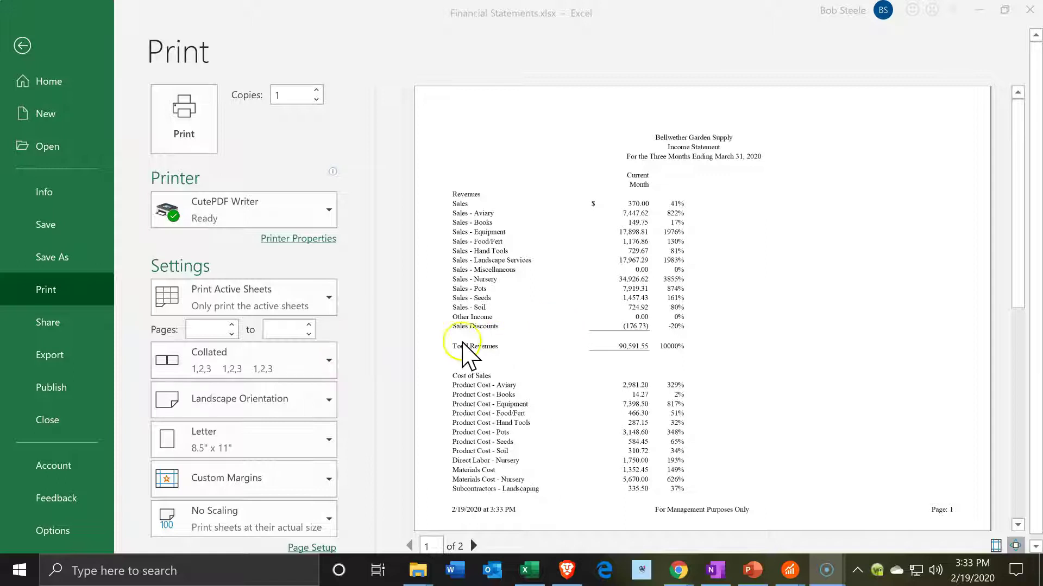
{"action": "left_click", "coordinate": [326, 301]}
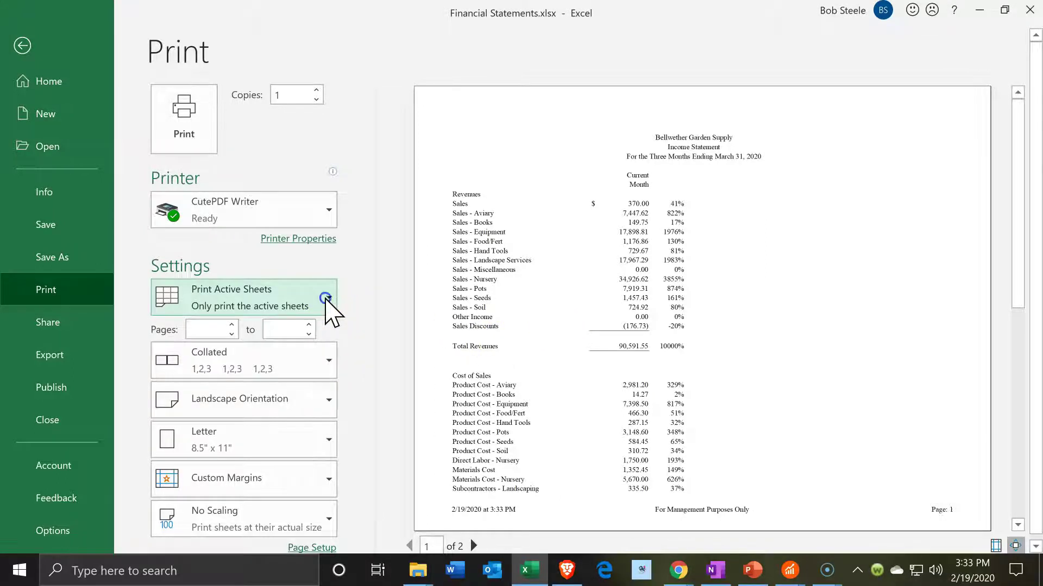
{"action": "left_click", "coordinate": [325, 298]}
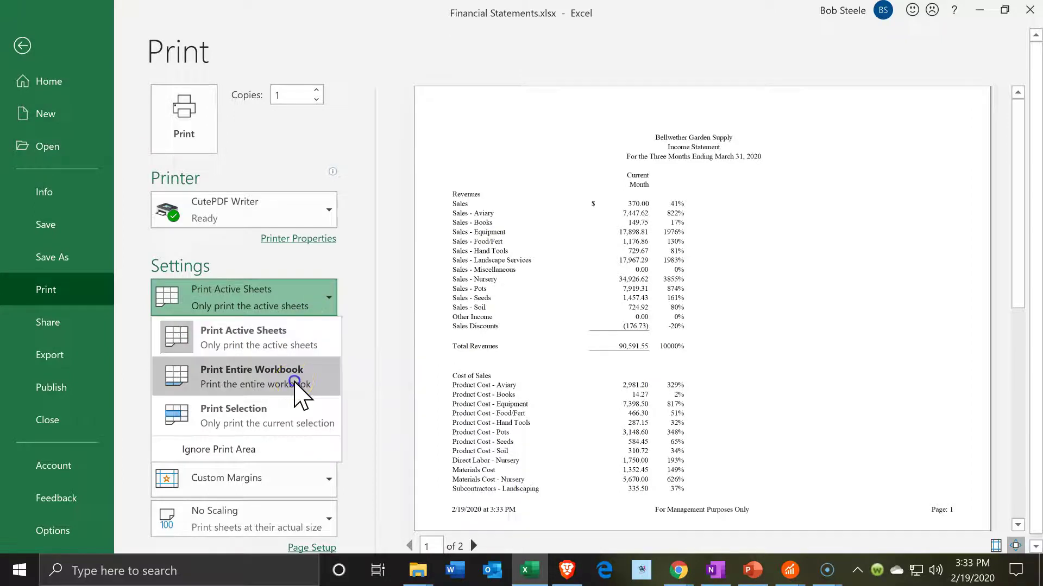
{"action": "left_click", "coordinate": [295, 384]}
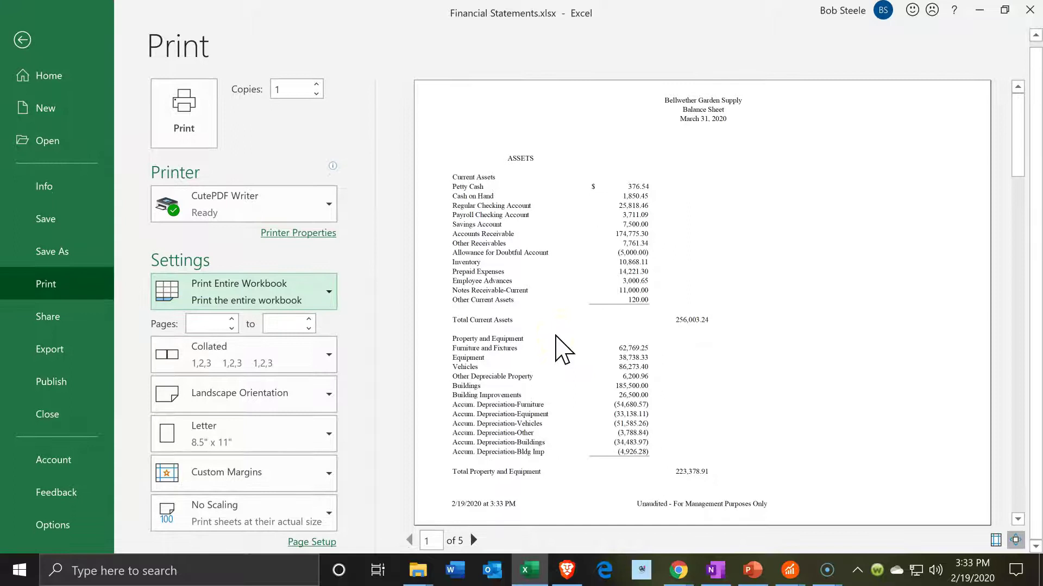
Review the print preview pages of the Balance Sheet and Income Statement, and return to the first page
{"action": "scroll", "coordinate": [555, 334], "scroll_direction": "down", "scroll_amount": 1}
{"action": "scroll", "coordinate": [562, 350], "scroll_direction": "down", "scroll_amount": 1}
{"action": "scroll", "coordinate": [563, 350], "scroll_direction": "down", "scroll_amount": 1}
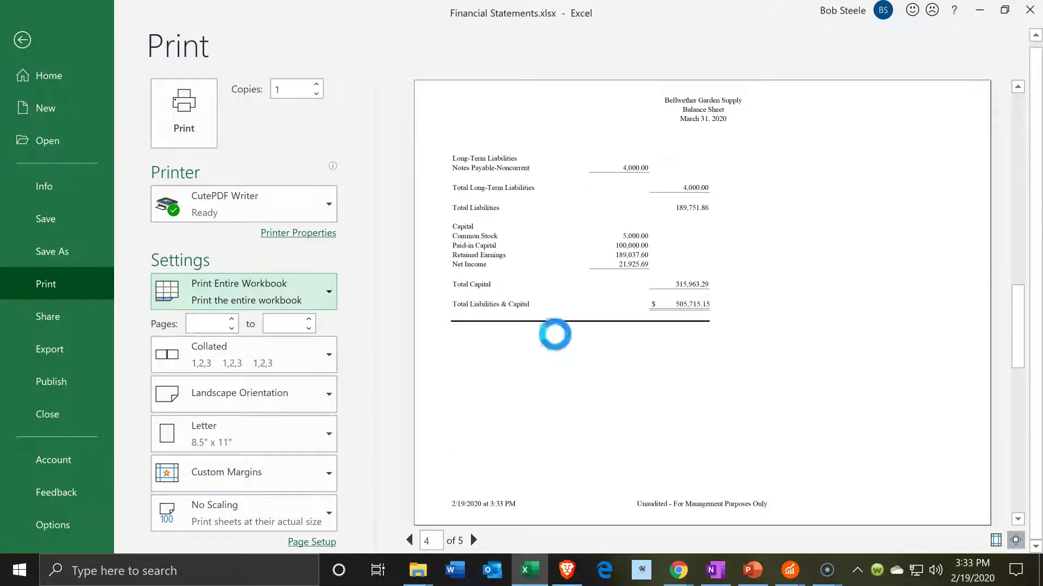
{"action": "scroll", "coordinate": [562, 350], "scroll_direction": "down", "scroll_amount": 1}
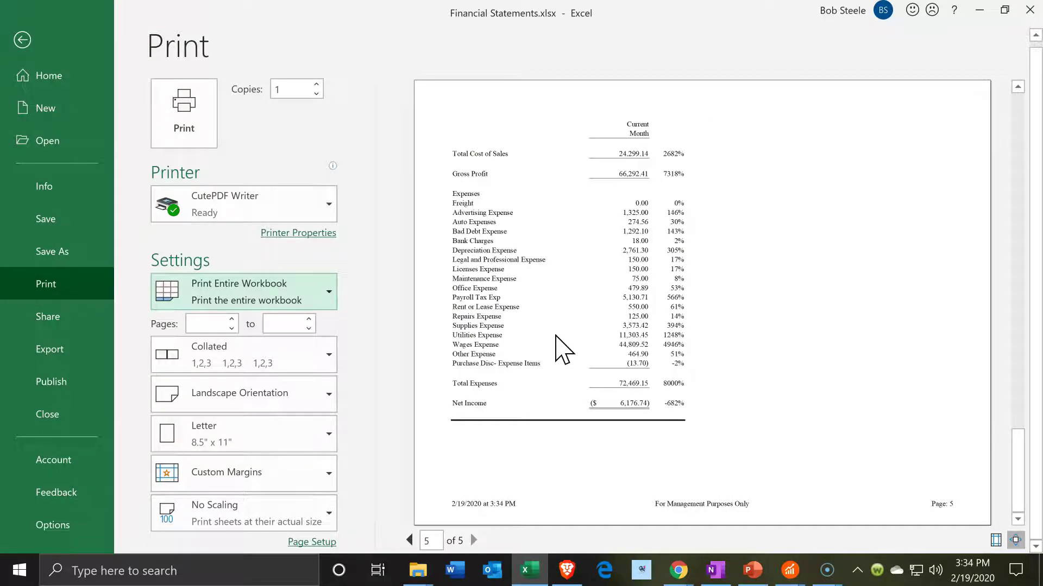
{"action": "scroll", "coordinate": [555, 336], "scroll_direction": "up", "scroll_amount": 2}
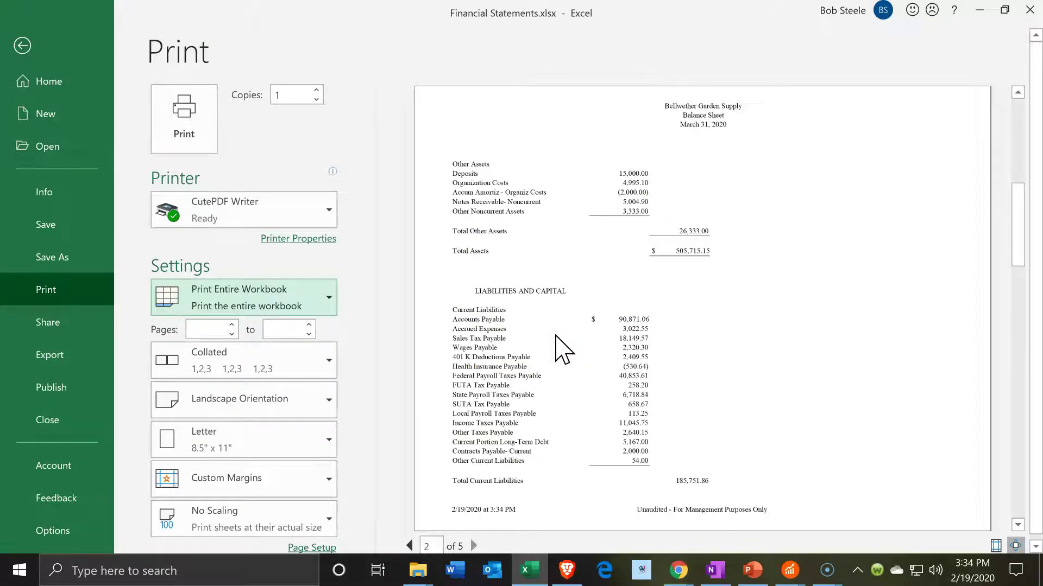
{"action": "scroll", "coordinate": [556, 337], "scroll_direction": "up", "scroll_amount": 1}
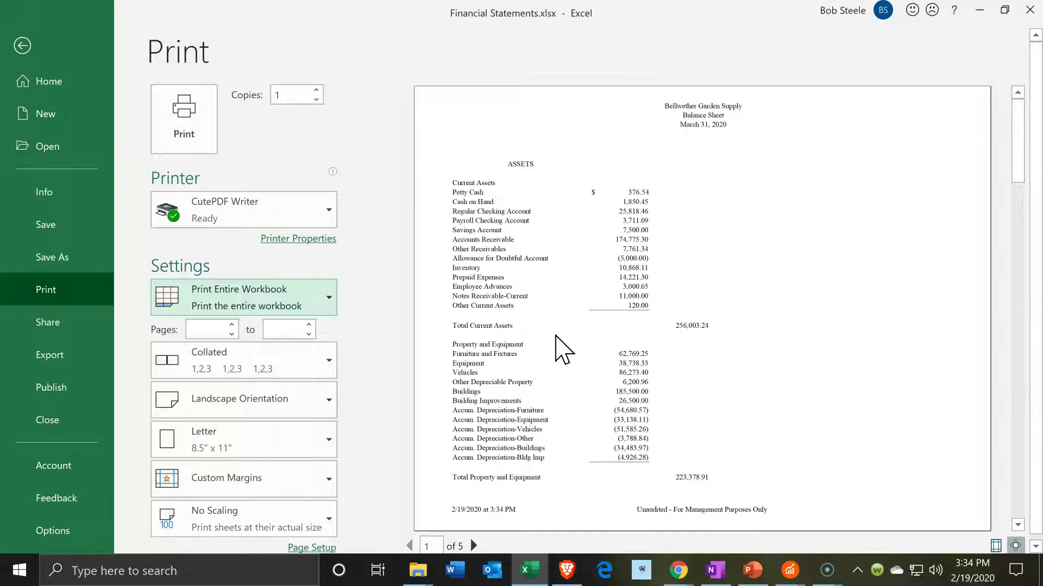
{"action": "left_click", "coordinate": [354, 275]}
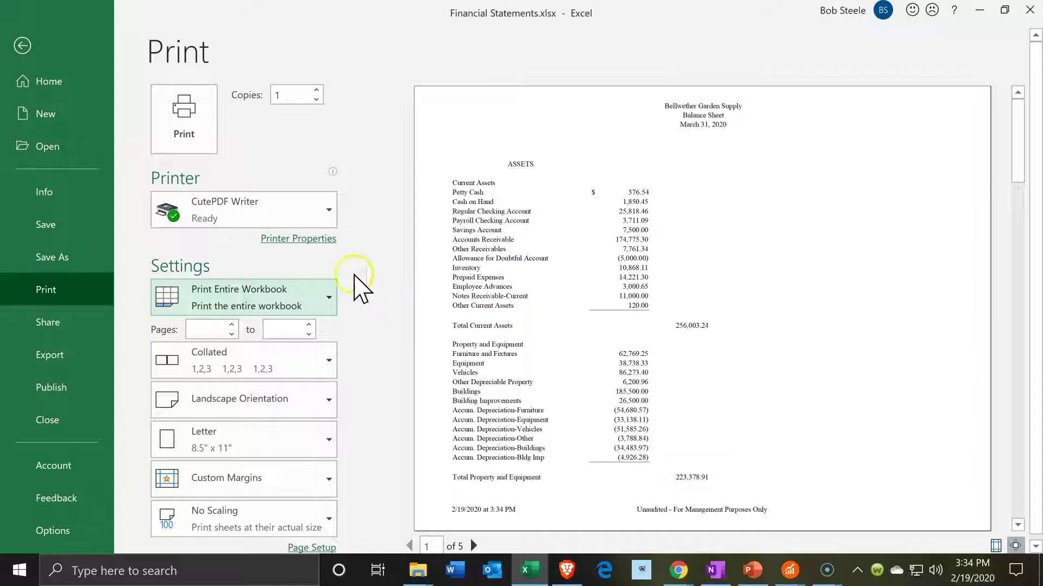
Print the entire workbook to PDF with the CutePDF Writer printer
{"action": "left_click", "coordinate": [220, 218]}
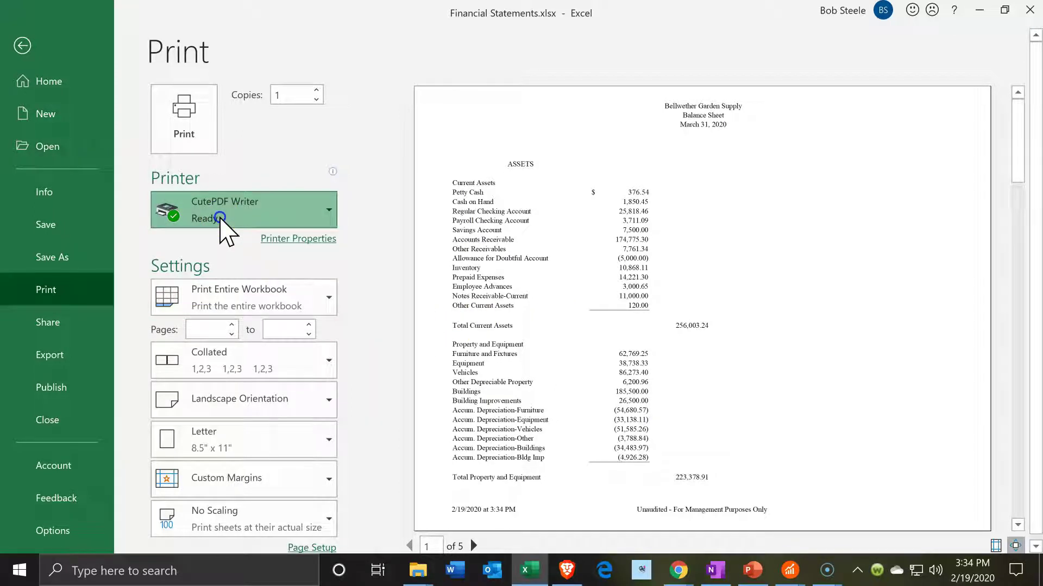
{"action": "left_click", "coordinate": [243, 211]}
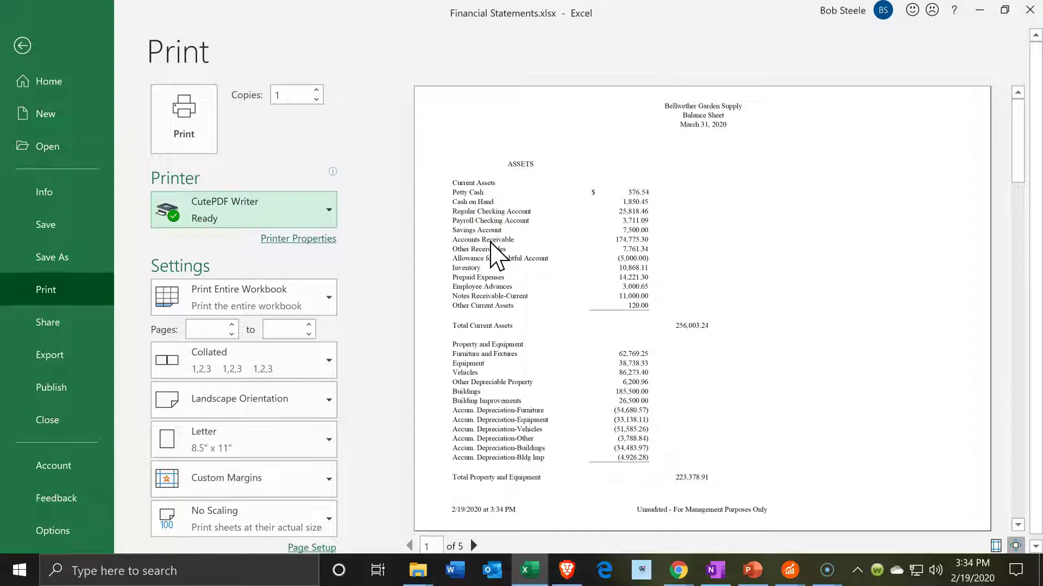
{"action": "left_click", "coordinate": [463, 246]}
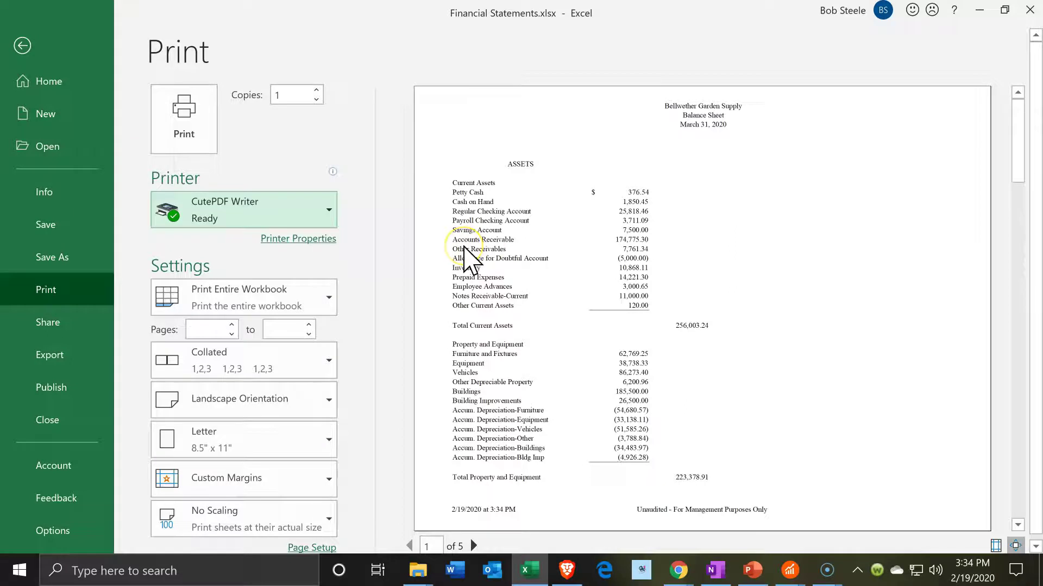
{"action": "left_click", "coordinate": [243, 226]}
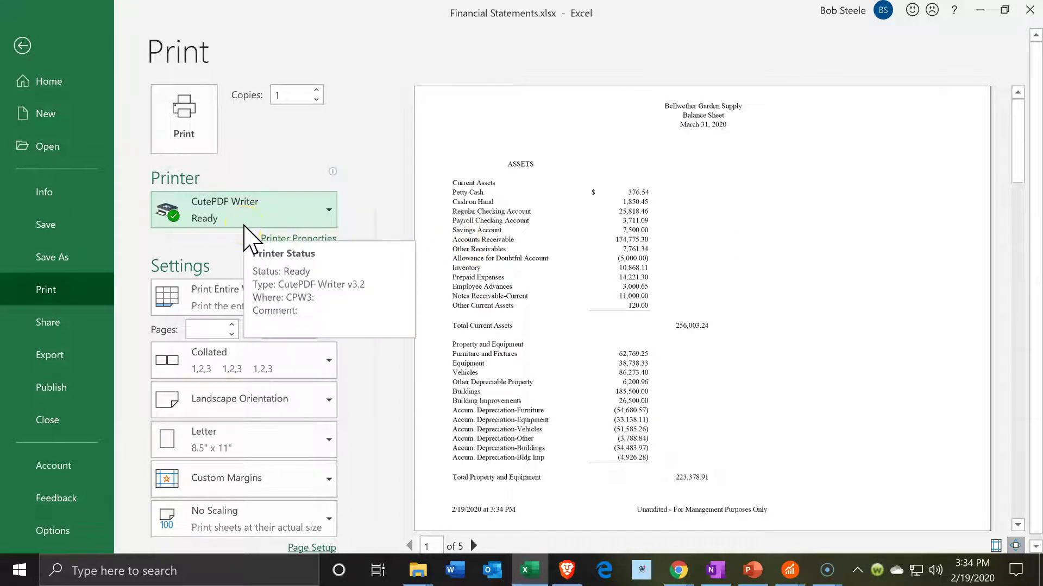
{"action": "left_click", "coordinate": [204, 140]}
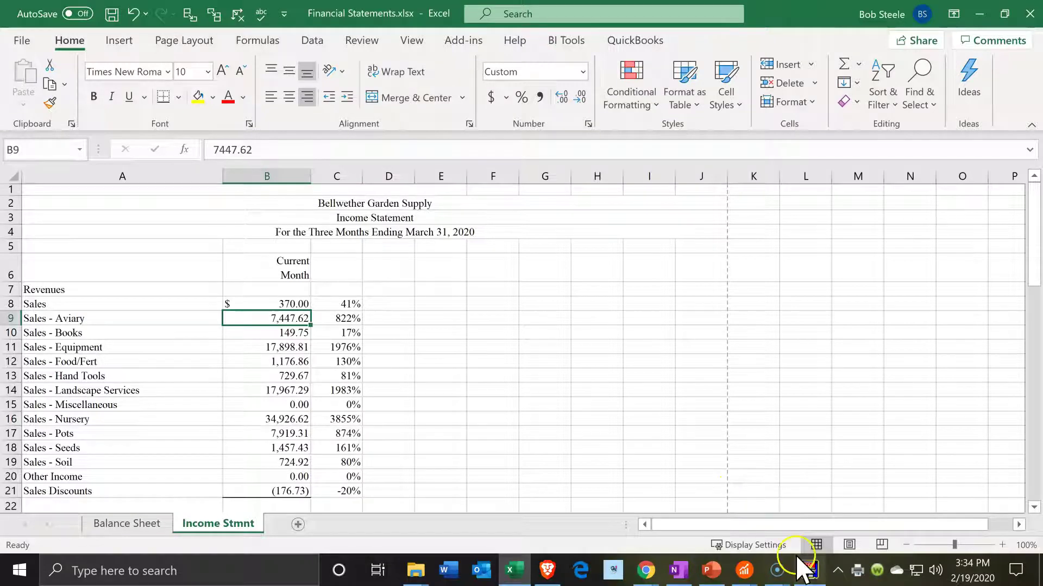
Save the printed workbook as Financial Statements.pdf in the Section 1 folder under Sage 50 Coud Docs
{"action": "left_click", "coordinate": [815, 569]}
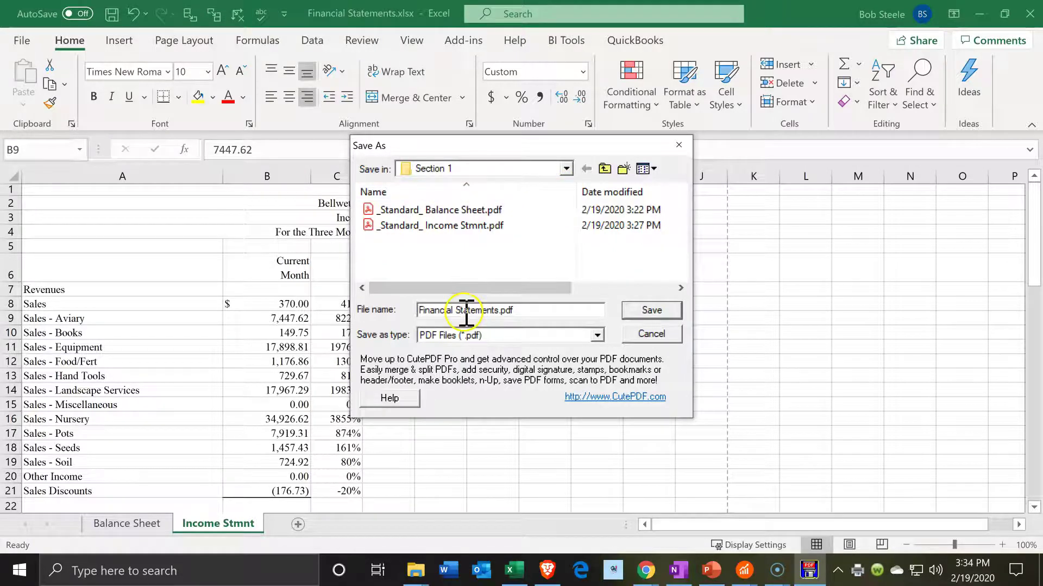
{"action": "left_click", "coordinate": [567, 169]}
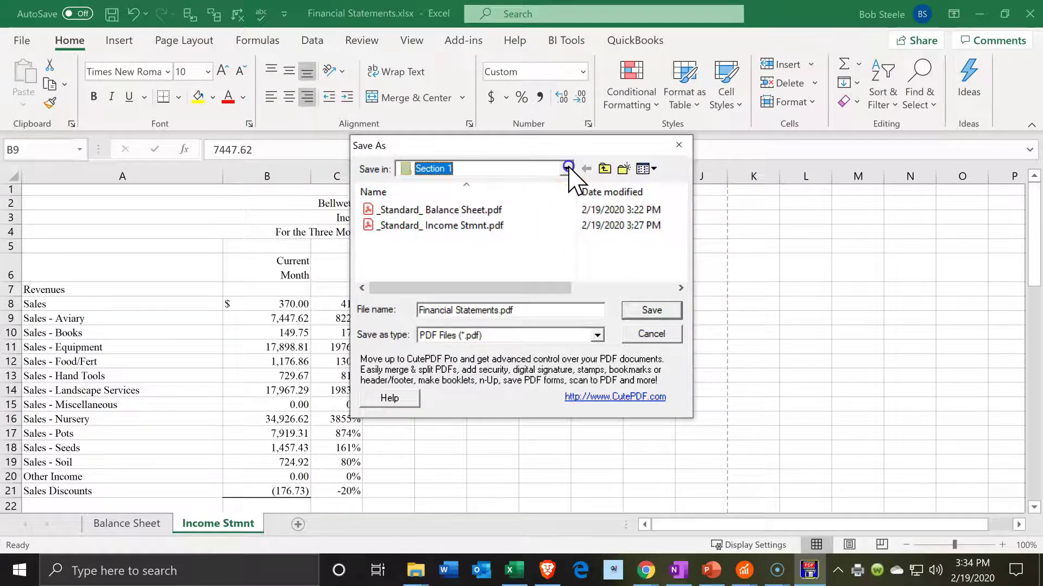
{"action": "left_click", "coordinate": [567, 169]}
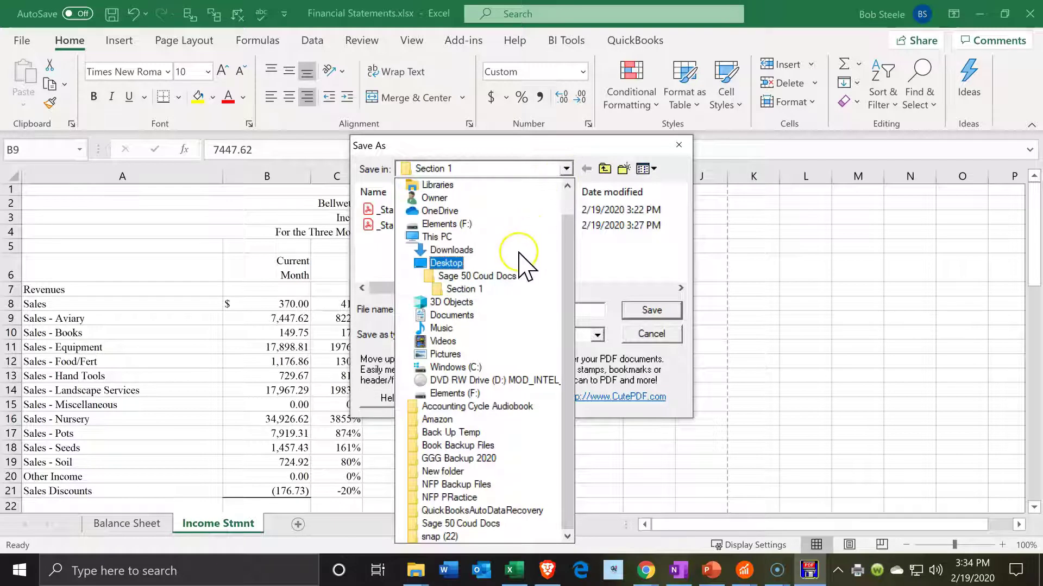
{"action": "left_click", "coordinate": [511, 290]}
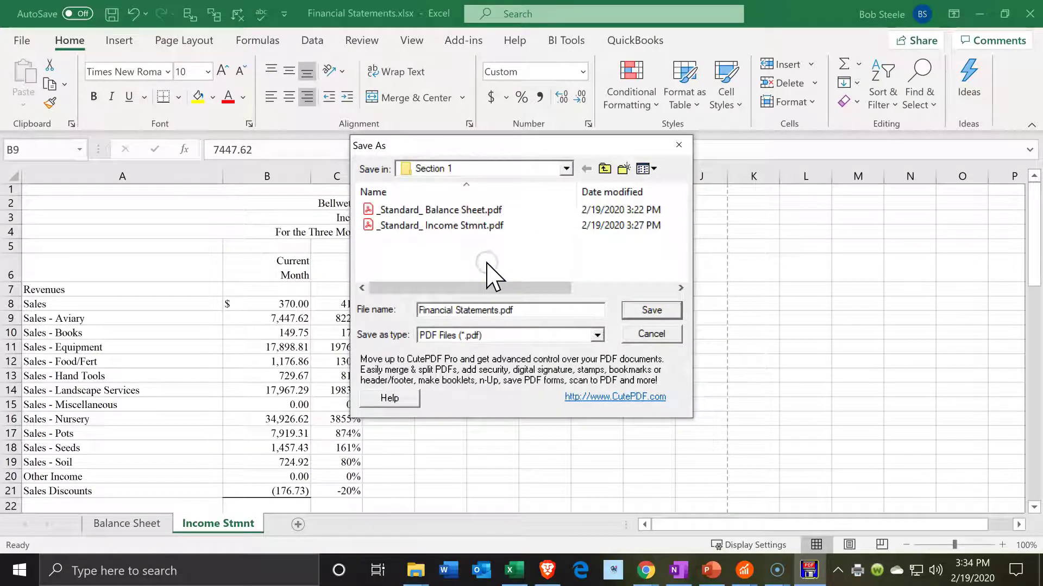
{"action": "left_click", "coordinate": [626, 304]}
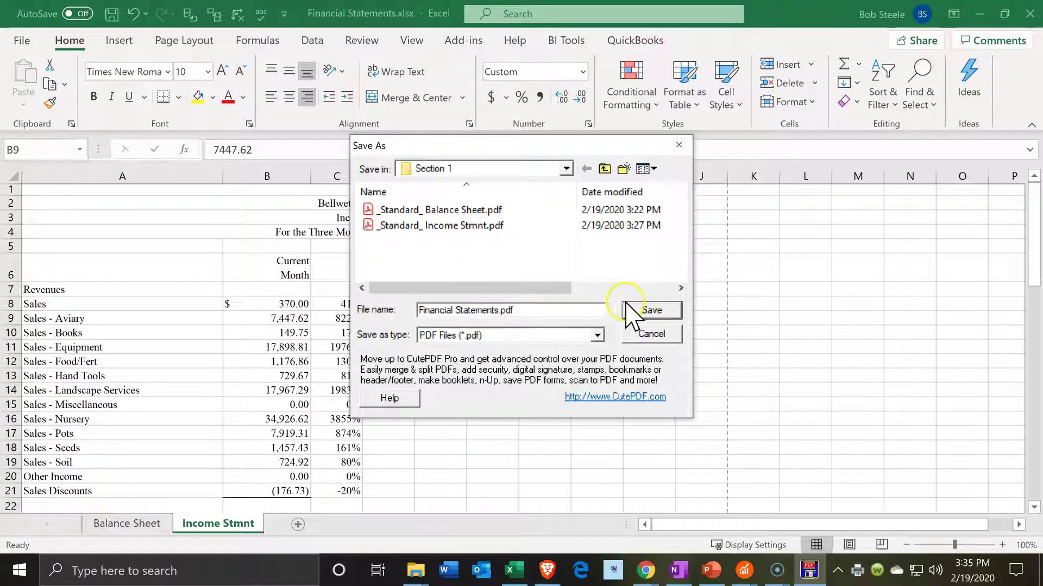
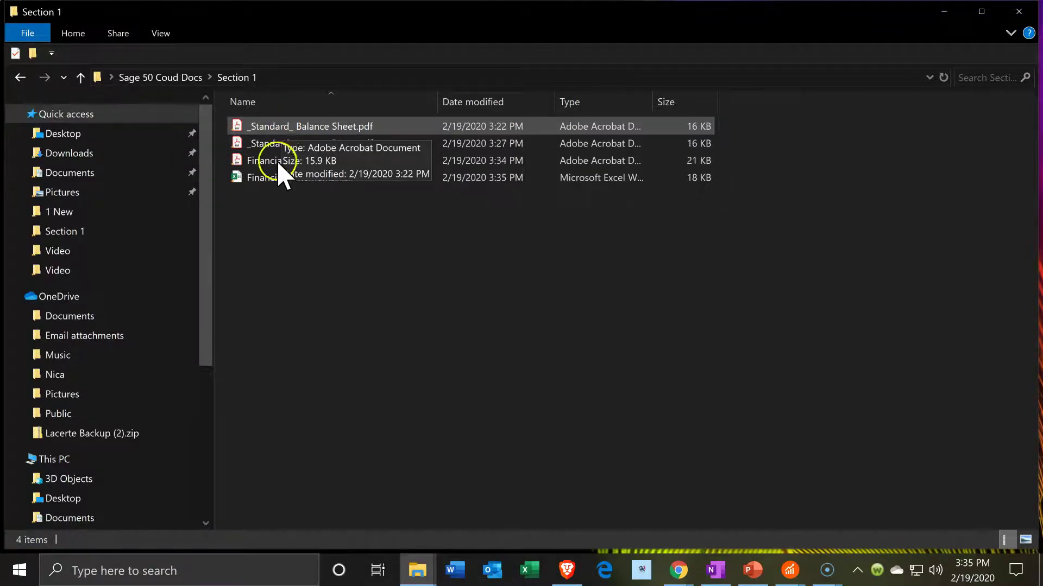
{"action": "left_click", "coordinate": [266, 221]}
{"action": "right_click", "coordinate": [264, 219]}
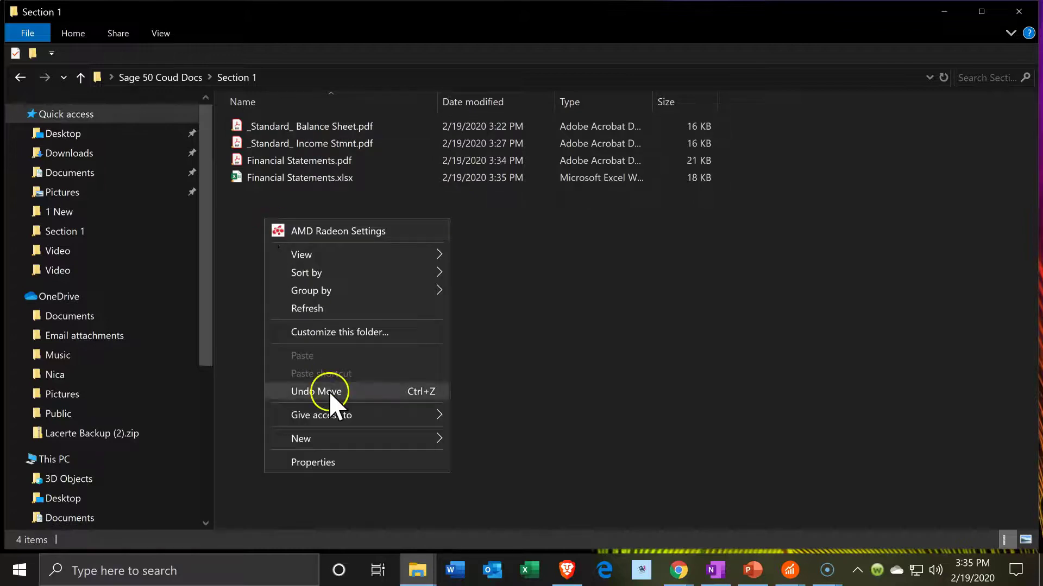
{"action": "mouse_move", "coordinate": [392, 437]}
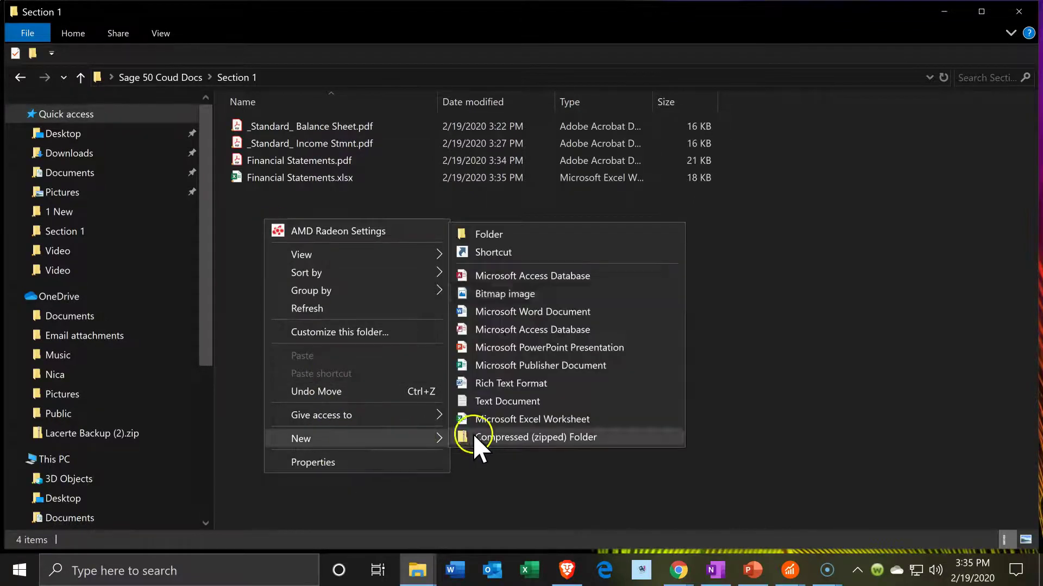
{"action": "left_click", "coordinate": [499, 223]}
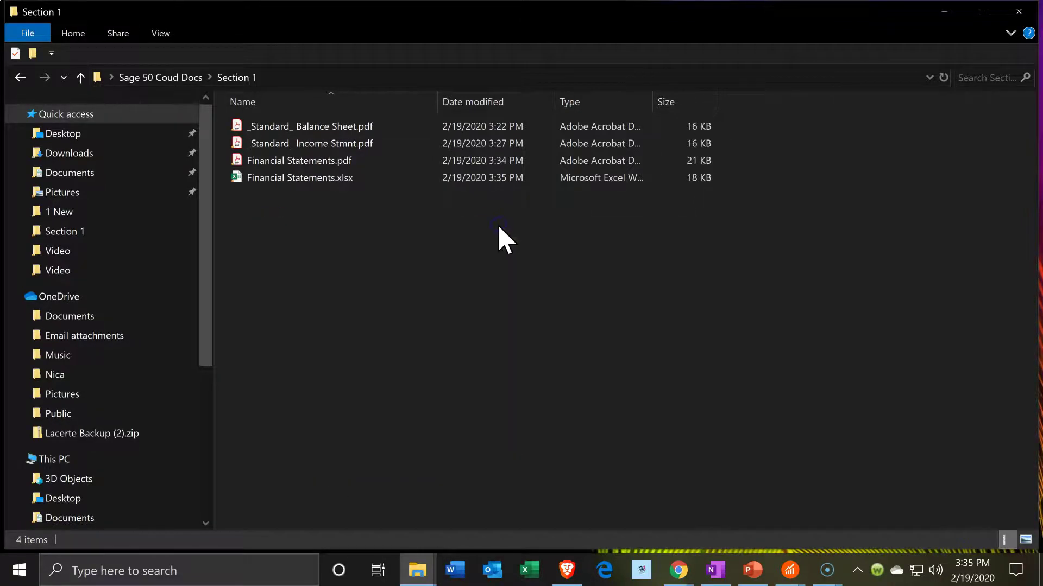
{"action": "right_click", "coordinate": [329, 266]}
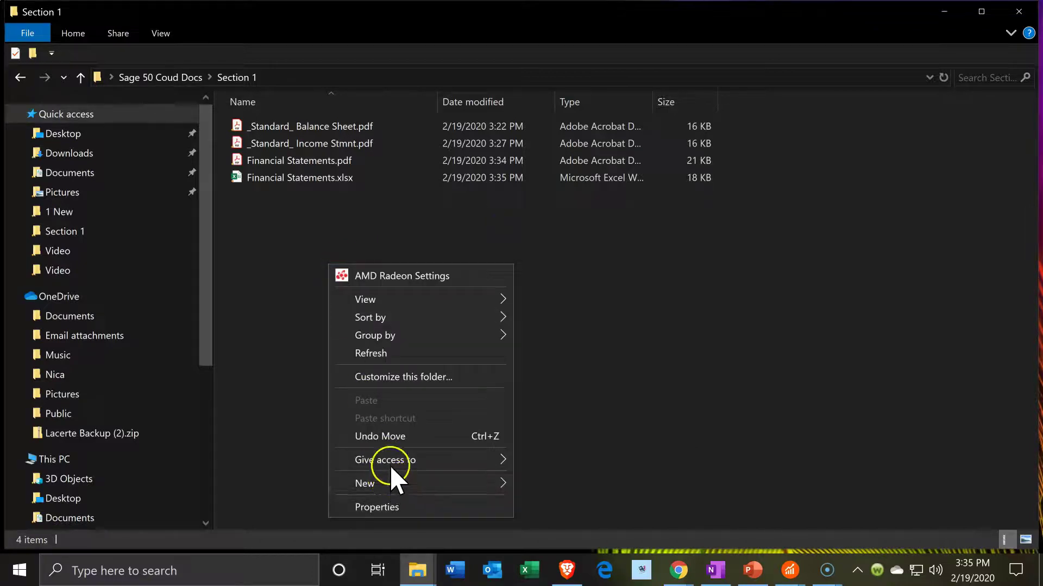
{"action": "left_click", "coordinate": [281, 263]}
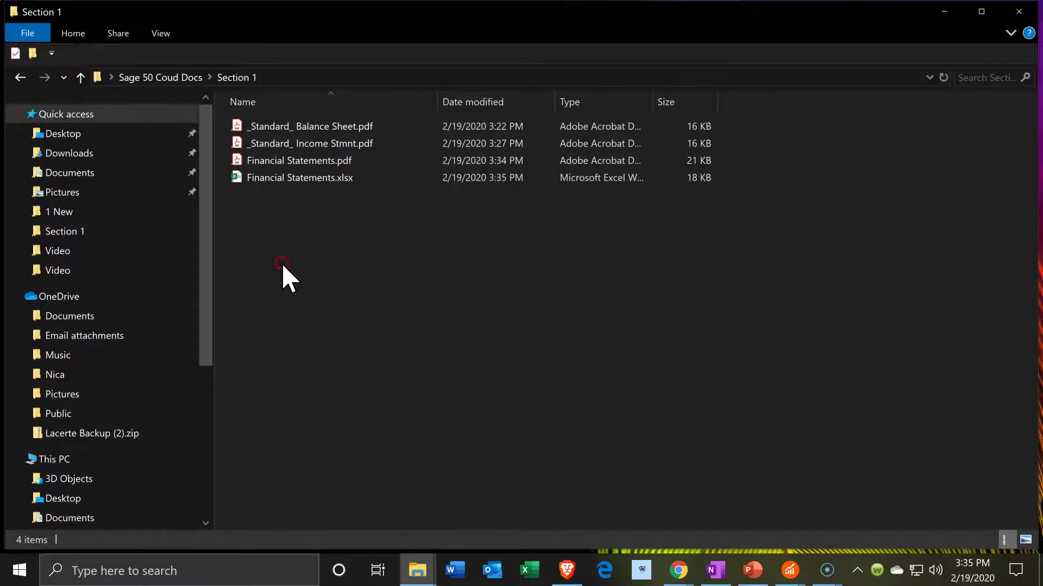
Create a folder named Financial Statements in Section 1 and move the _Standard_ Balance Sheet and _Standard_ Income Stmnt PDFs into it
{"action": "right_click", "coordinate": [281, 263]}
{"action": "mouse_move", "coordinate": [409, 481]}
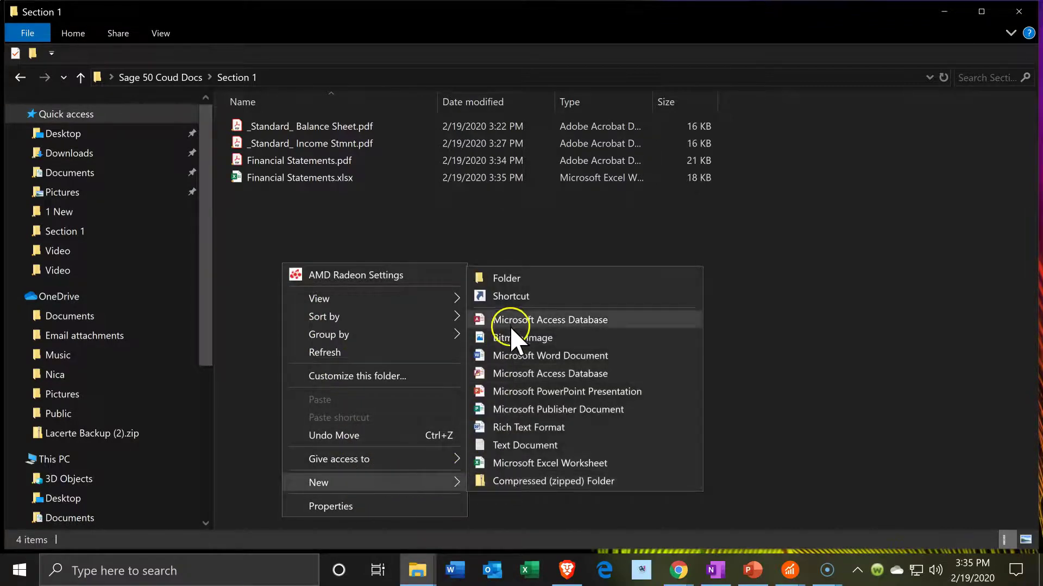
{"action": "left_click", "coordinate": [513, 271]}
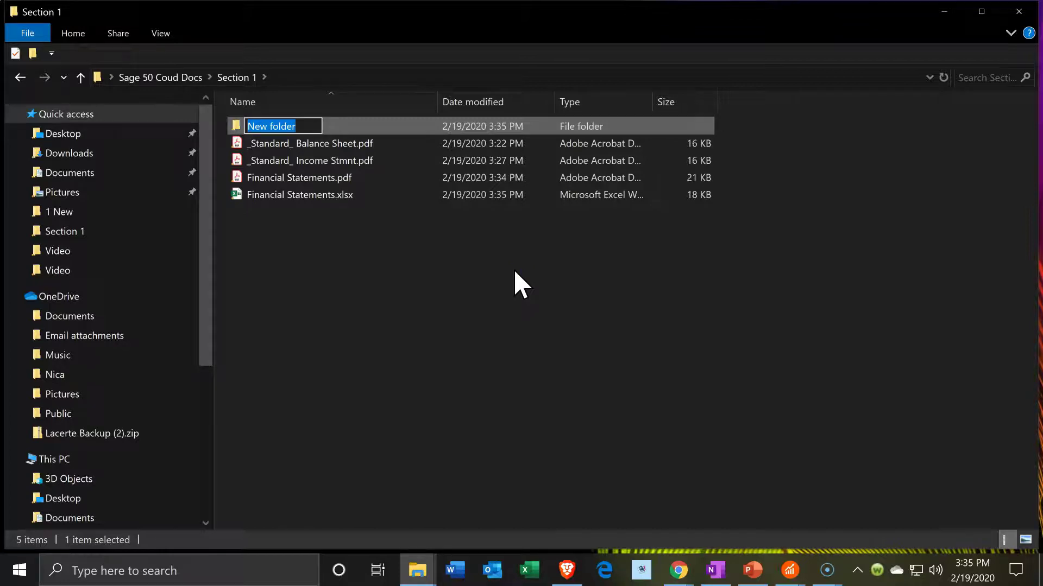
{"action": "type", "text": "Financial Statements"}
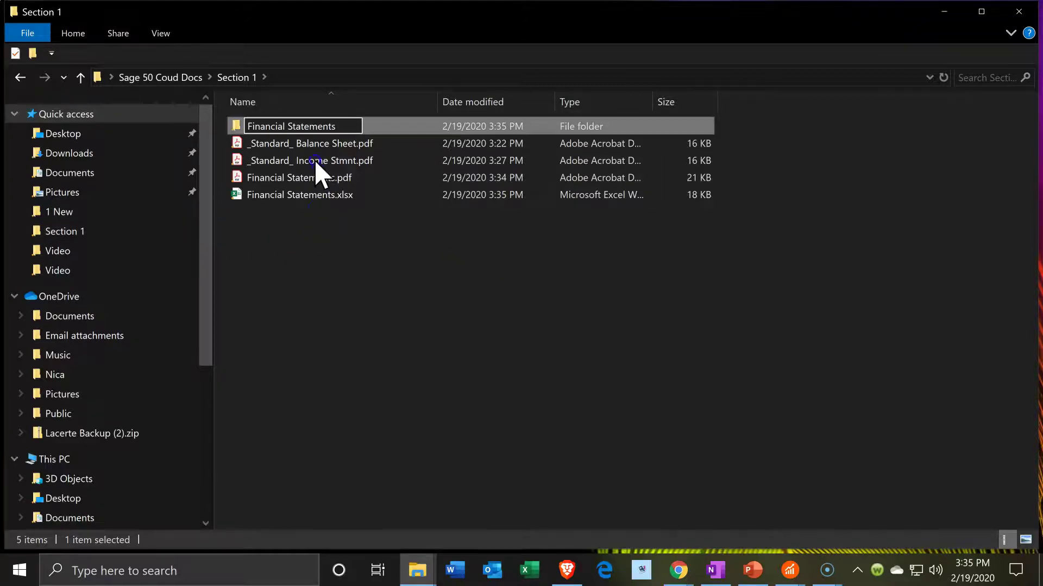
{"action": "left_click", "coordinate": [281, 146]}
{"action": "left_click_drag", "start_coordinate": [281, 148], "coordinate": [273, 133]}
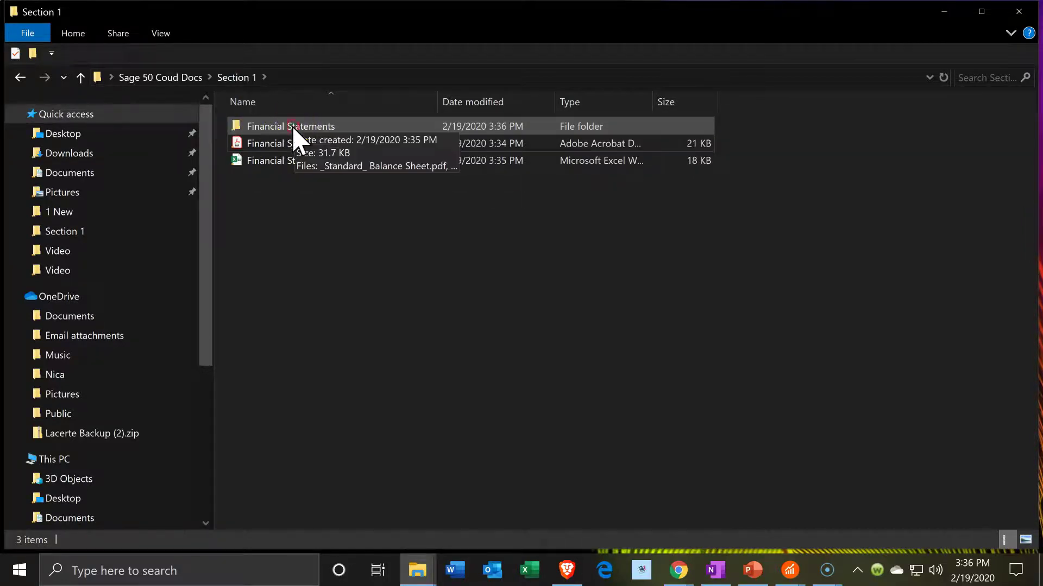
Compress the Financial Statements folder into a zip file in Section 1
{"action": "left_click", "coordinate": [293, 126]}
{"action": "right_click", "coordinate": [292, 126]}
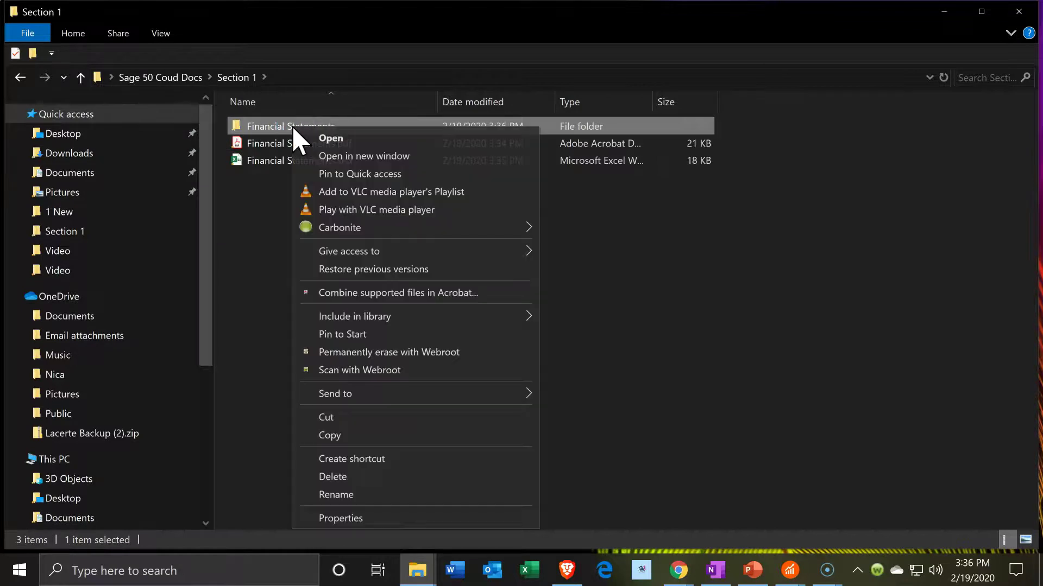
{"action": "mouse_move", "coordinate": [350, 320]}
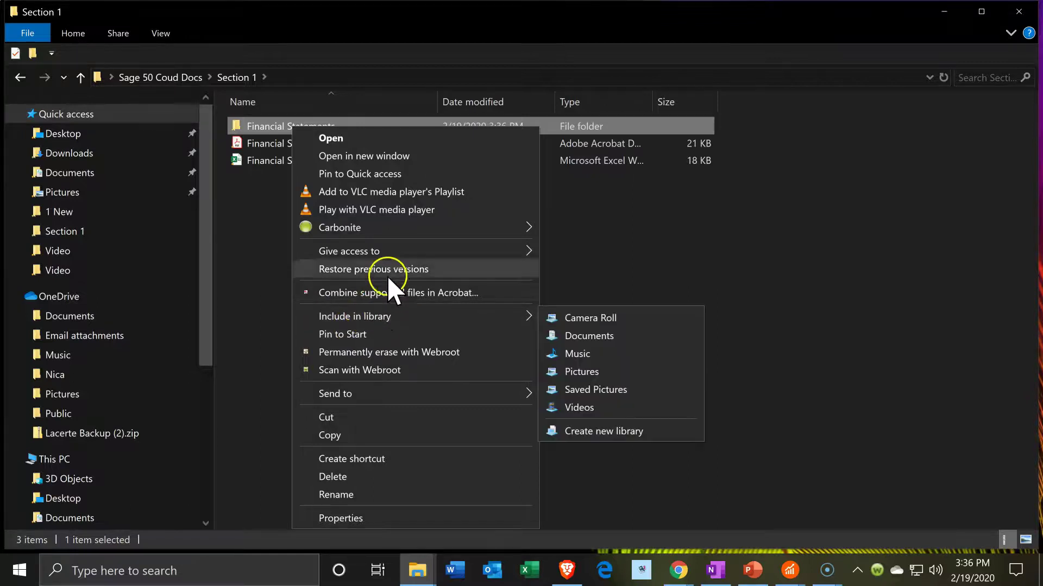
{"action": "mouse_move", "coordinate": [391, 256]}
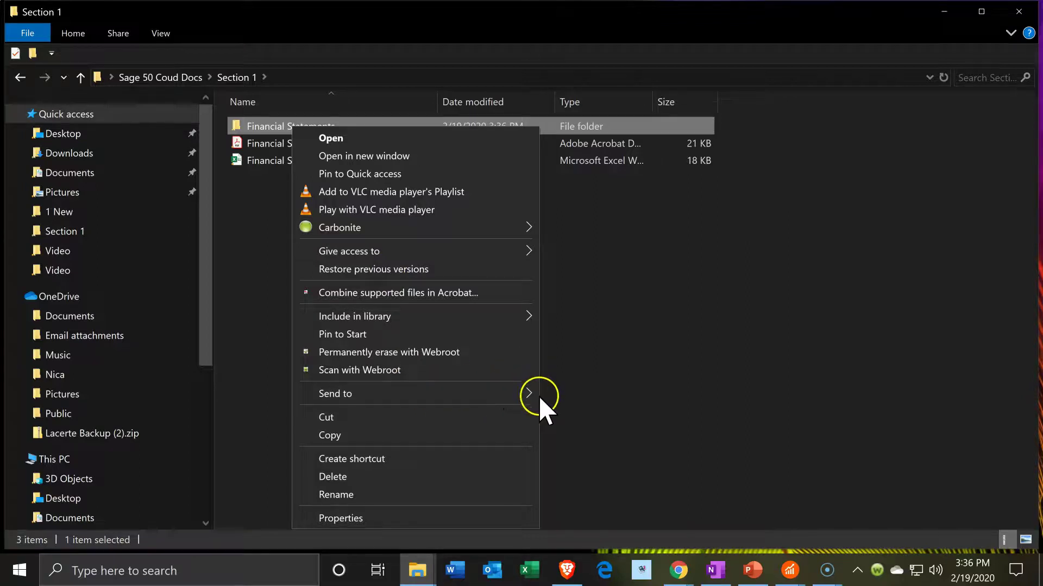
{"action": "mouse_move", "coordinate": [517, 392]}
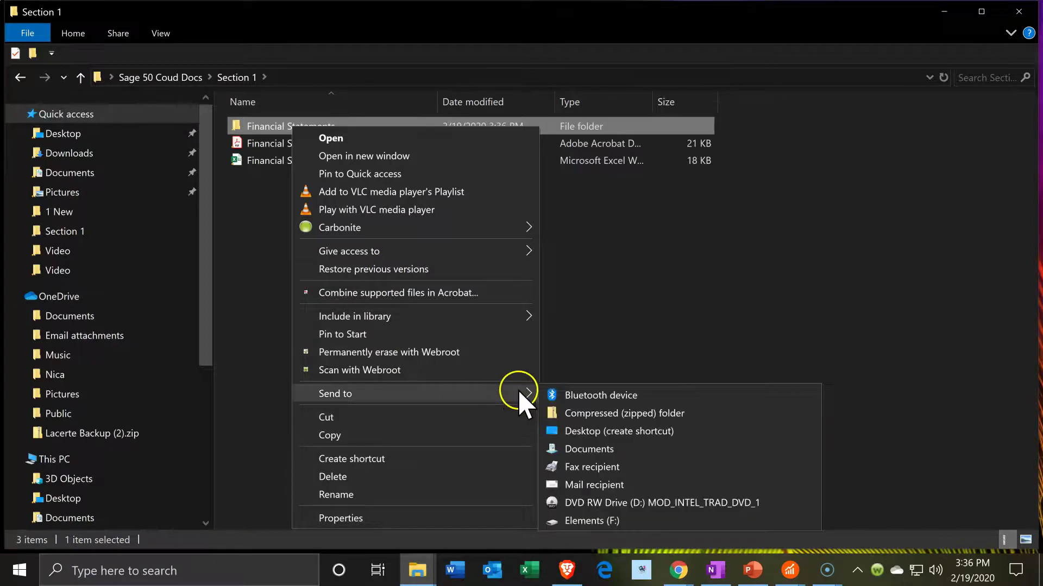
{"action": "left_click", "coordinate": [572, 411]}
{"action": "left_click", "coordinate": [284, 234]}
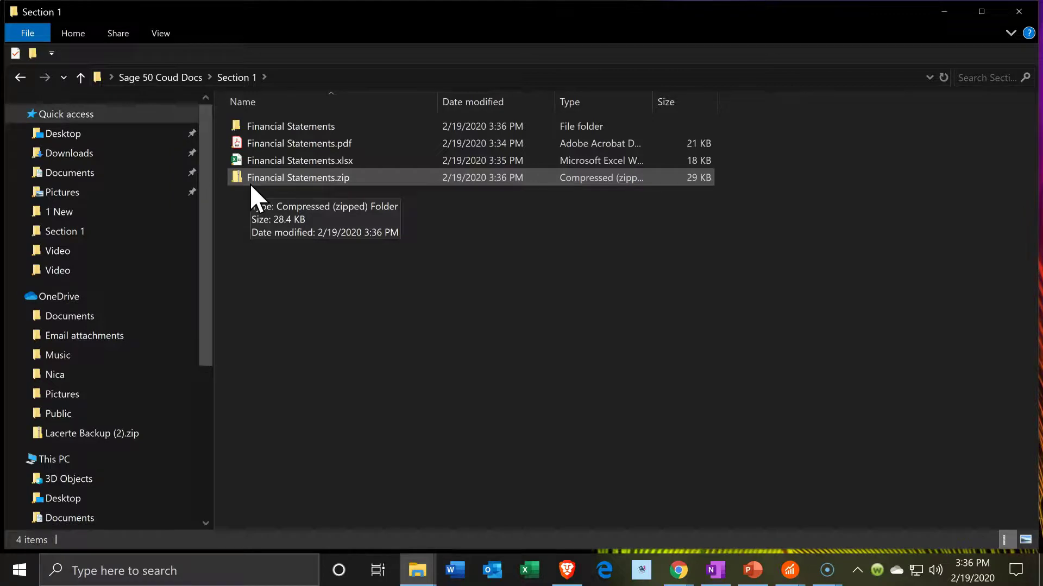
Open Financial Statements.pdf, review its Balance Sheet and Income Statement pages, and close it
{"action": "left_click", "coordinate": [253, 169]}
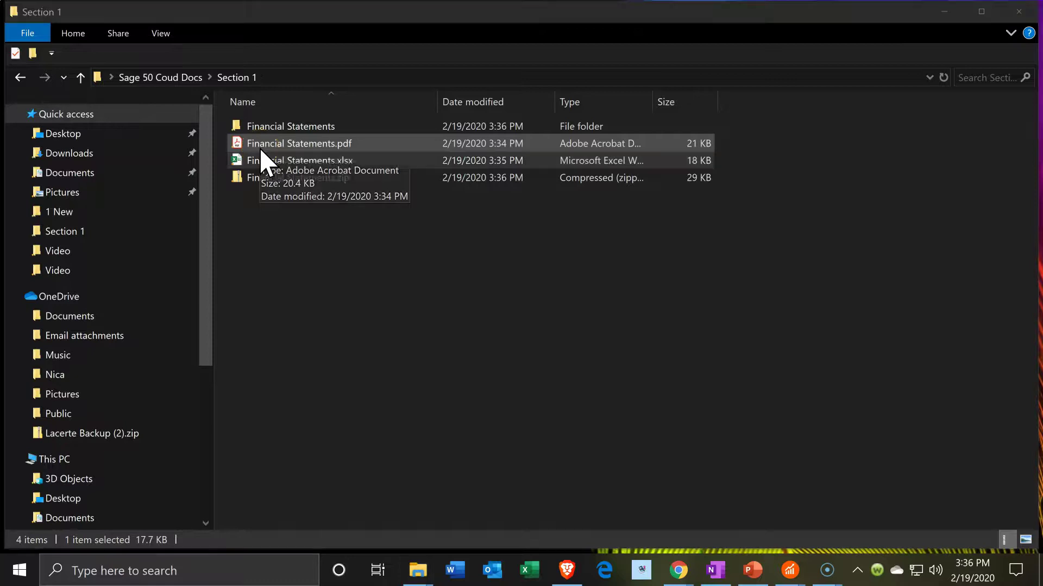
{"action": "double_click", "coordinate": [262, 149]}
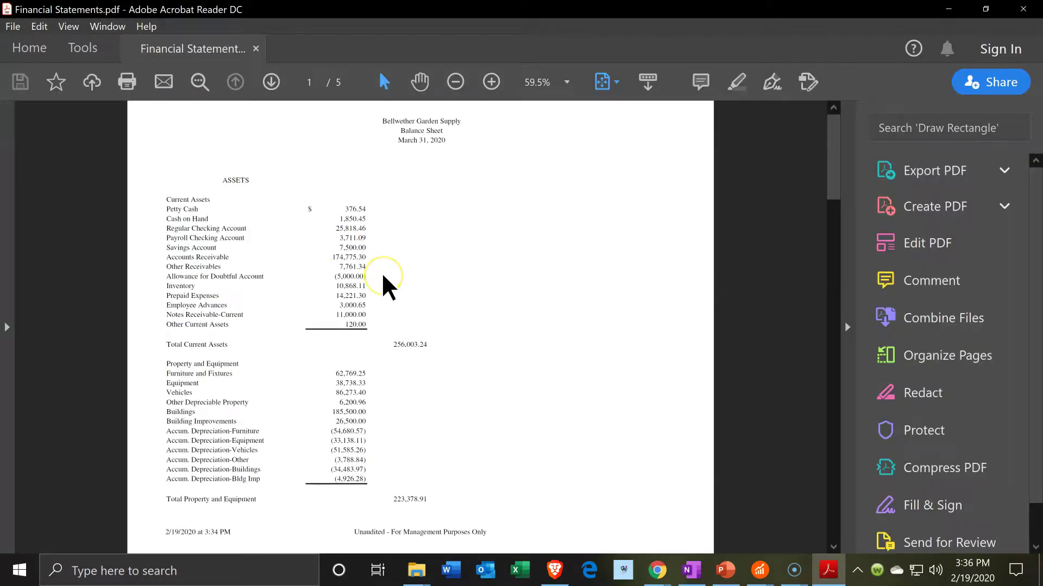
{"action": "scroll", "coordinate": [381, 272], "scroll_direction": "down", "scroll_amount": 15}
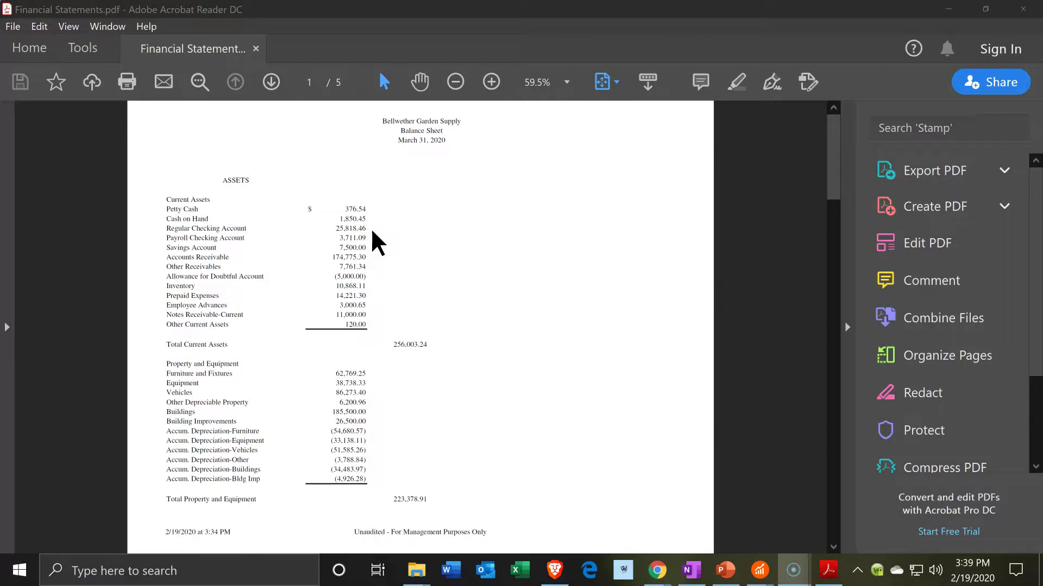
{"action": "scroll", "coordinate": [379, 243], "scroll_direction": "down", "scroll_amount": 5}
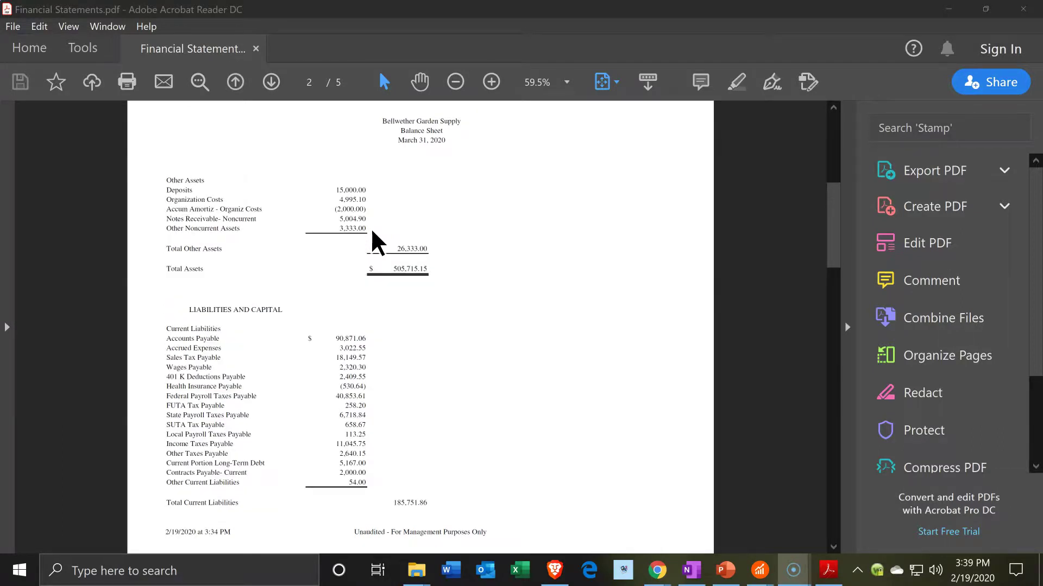
{"action": "scroll", "coordinate": [379, 244], "scroll_direction": "down", "scroll_amount": 5}
{"action": "scroll", "coordinate": [378, 243], "scroll_direction": "down", "scroll_amount": 5}
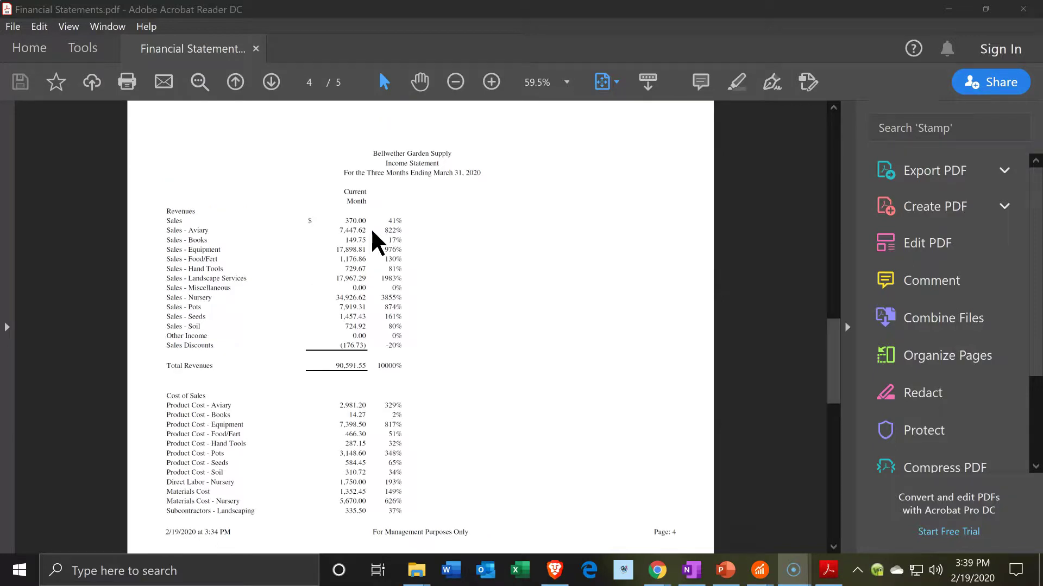
{"action": "scroll", "coordinate": [379, 243], "scroll_direction": "down", "scroll_amount": 5}
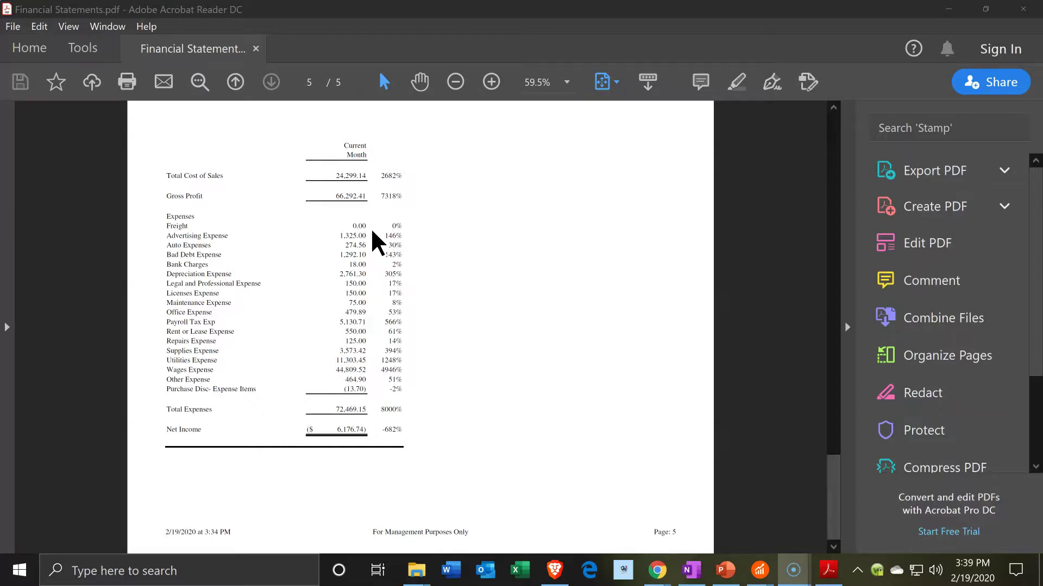
{"action": "left_click", "coordinate": [1023, 9]}
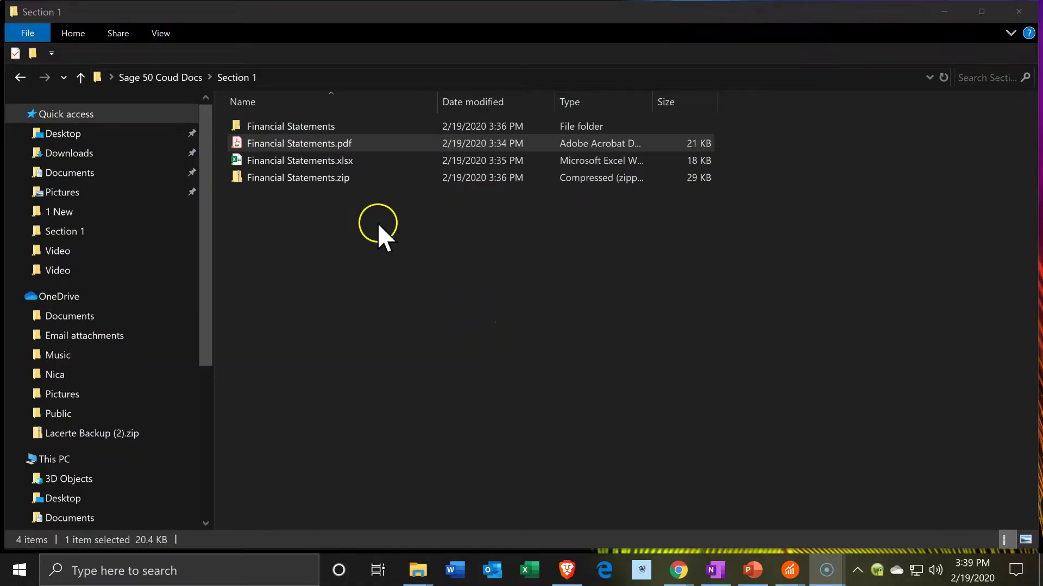
Close the Section 1 folder window, switch to the Sage 50 report selection window and open the Intelligence Reporting category
{"action": "left_click", "coordinate": [1029, 17]}
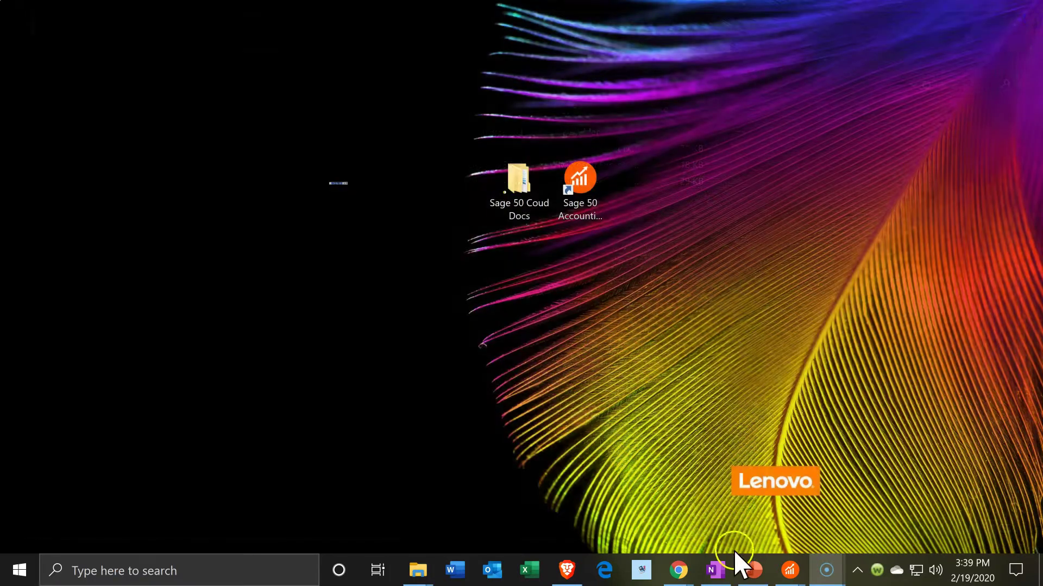
{"action": "mouse_move", "coordinate": [789, 570]}
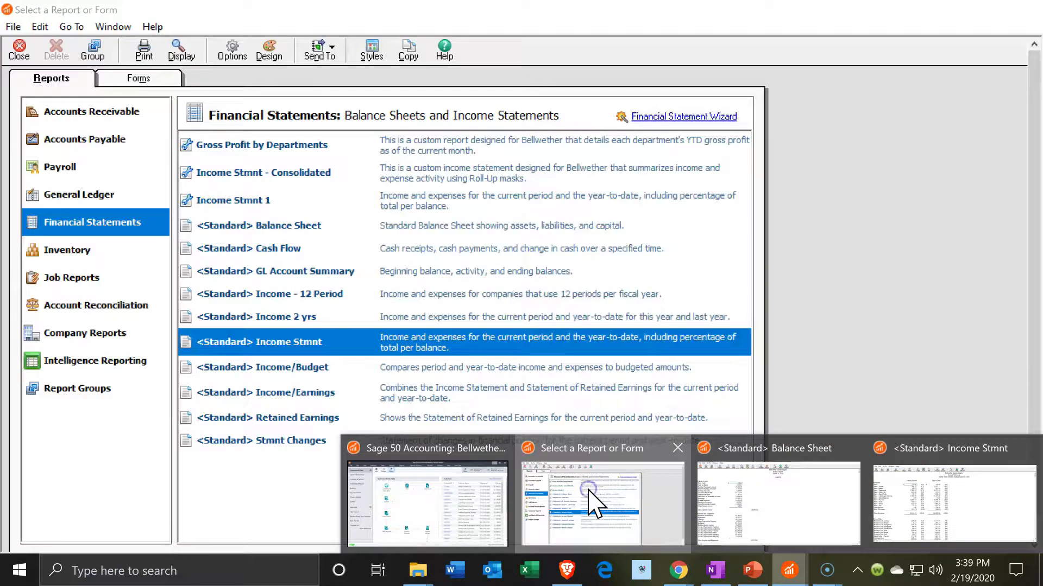
{"action": "left_click", "coordinate": [594, 496]}
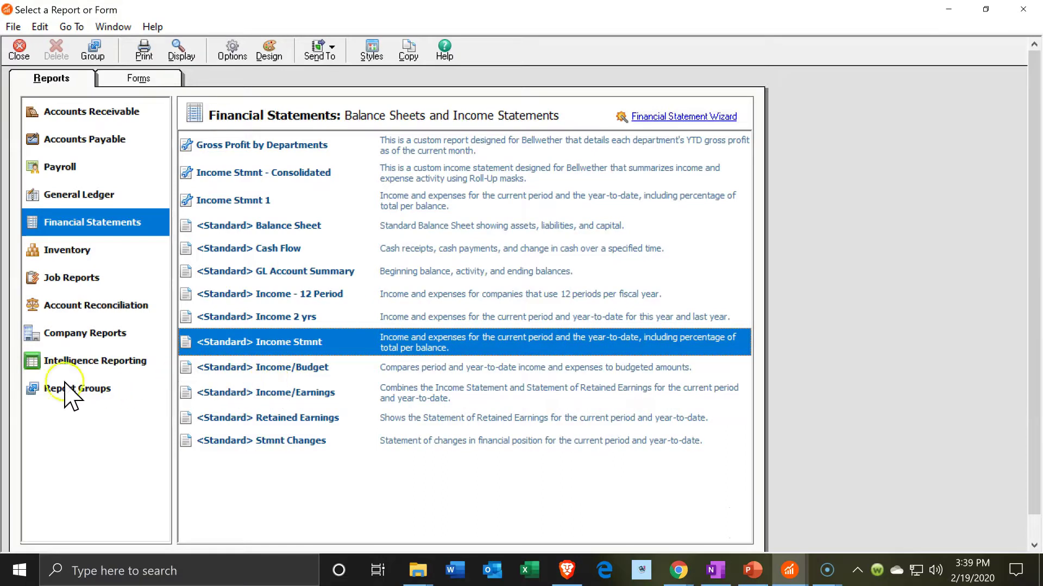
{"action": "left_click", "coordinate": [74, 363]}
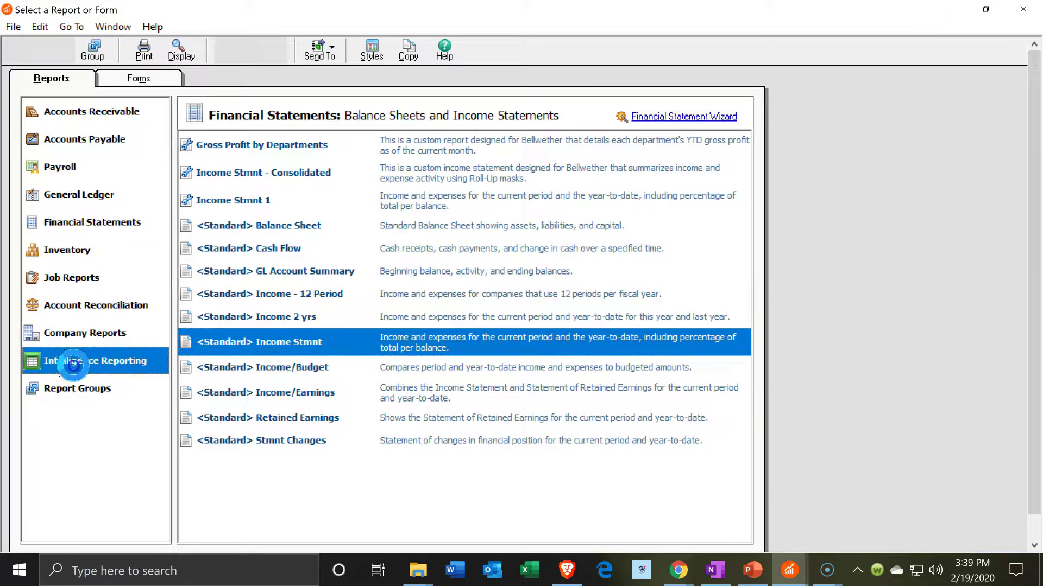